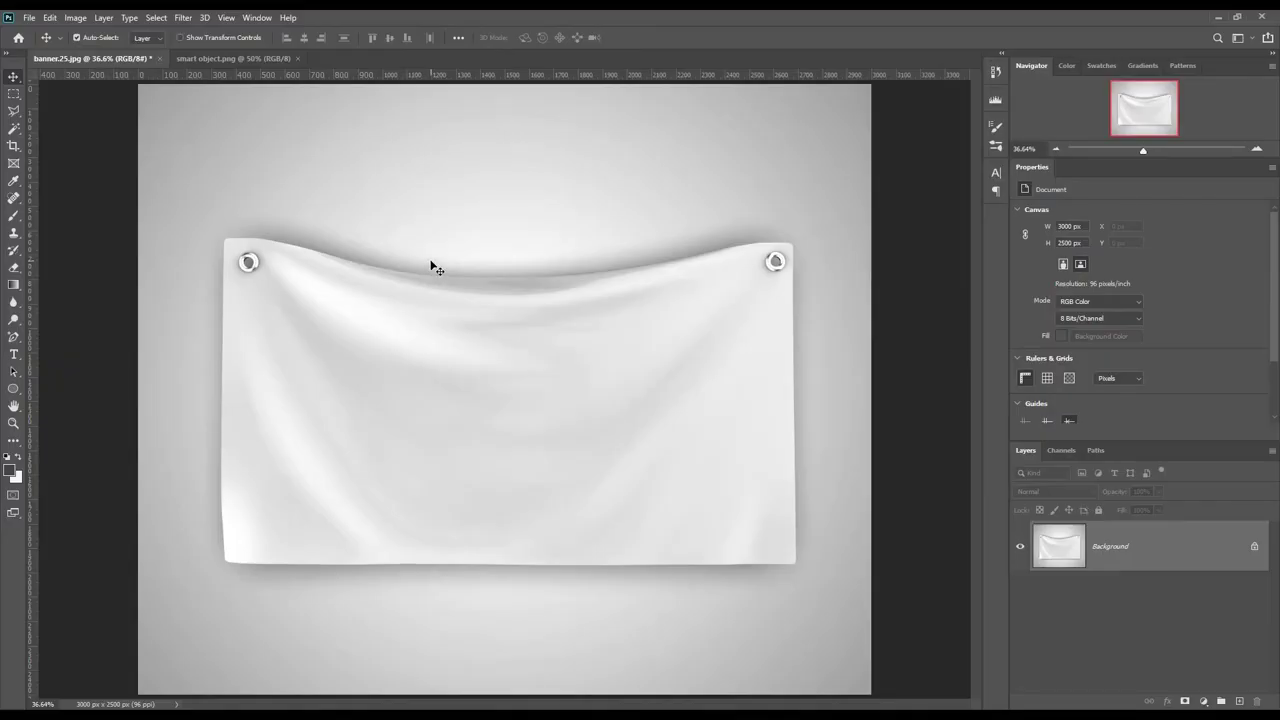
Zoom in and centre the view on the banner's top-left corner and grommet
key(ctrl+plus)
key(ctrl+plus)
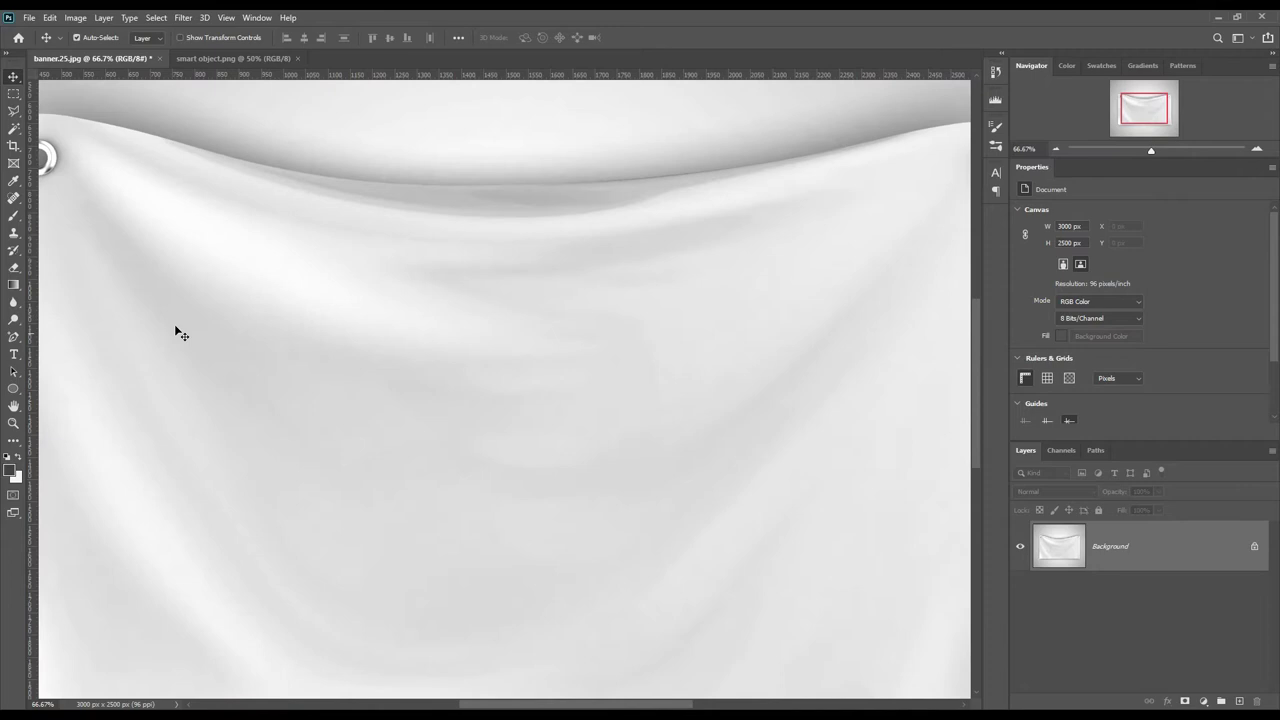
key(ctrl+plus)
key(ctrl+plus)
drag(1144, 105, 1120, 97)
key(ctrl+plus)
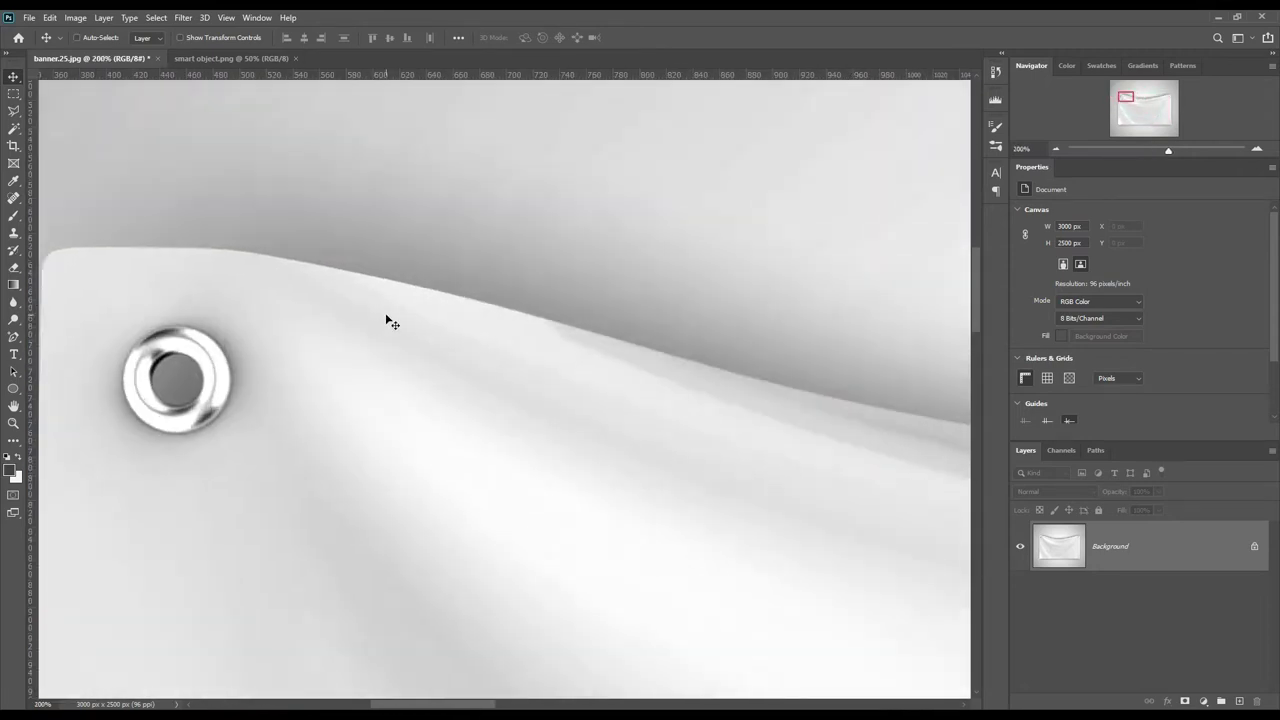
drag(1123, 100, 1122, 96)
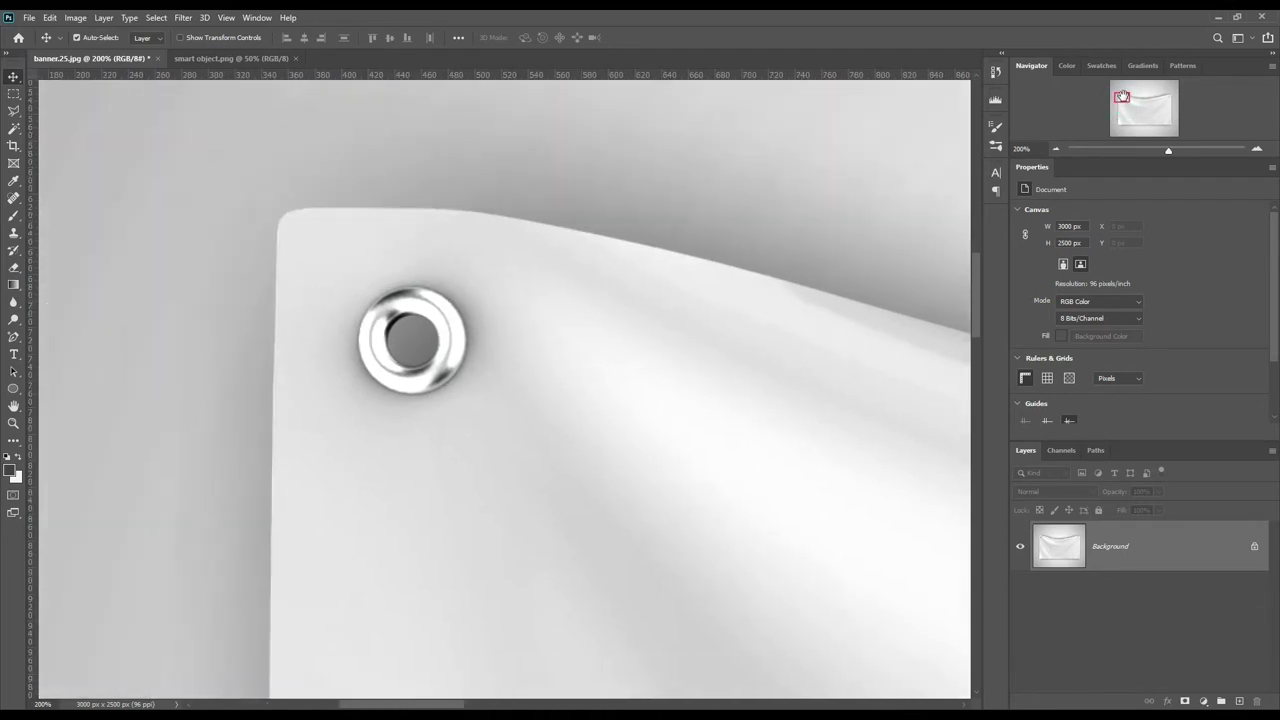
right_click(16, 340)
Trace the banner's outline with the Pen as a closed shape layer at 0% opacity
click(52, 337)
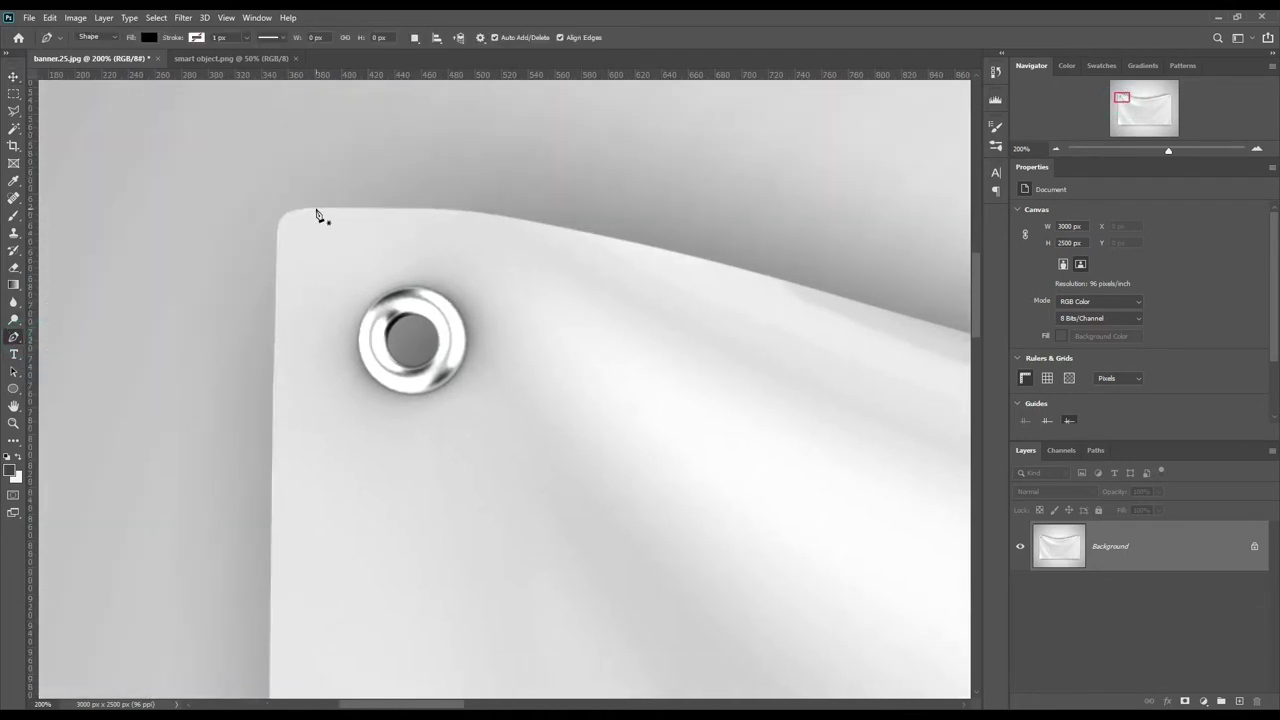
click(278, 254)
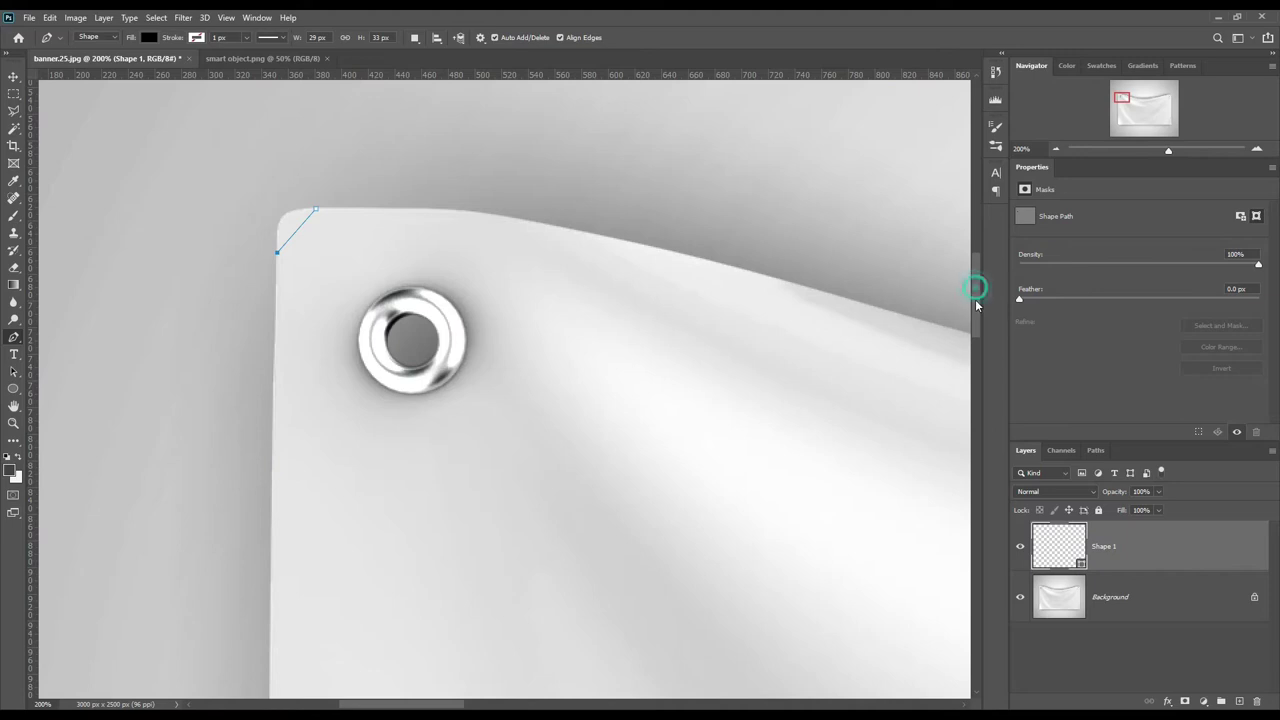
drag(975, 286, 975, 511)
click(279, 298)
click(322, 338)
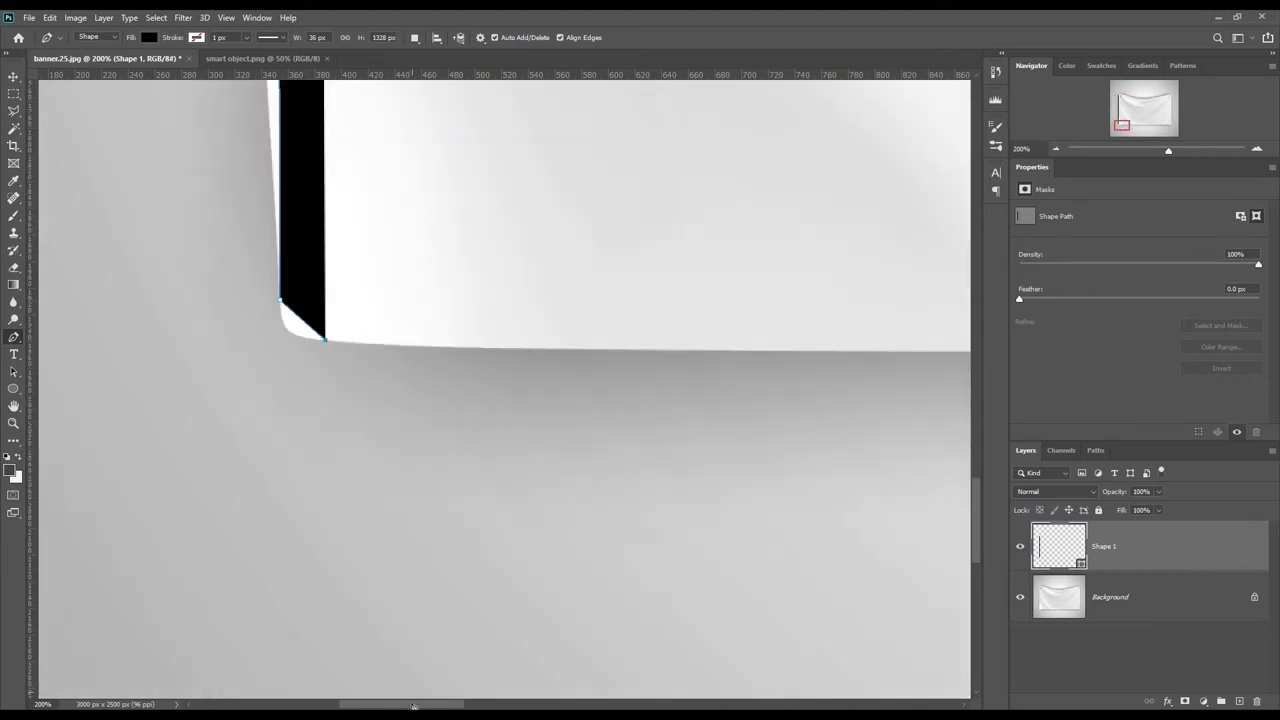
scroll(717, 386, right, 10)
click(783, 310)
drag(976, 500, 976, 248)
scroll(709, 337, down, 5)
click(712, 336)
key(0)
key(0)
scroll(709, 337, left, 15)
click(303, 306)
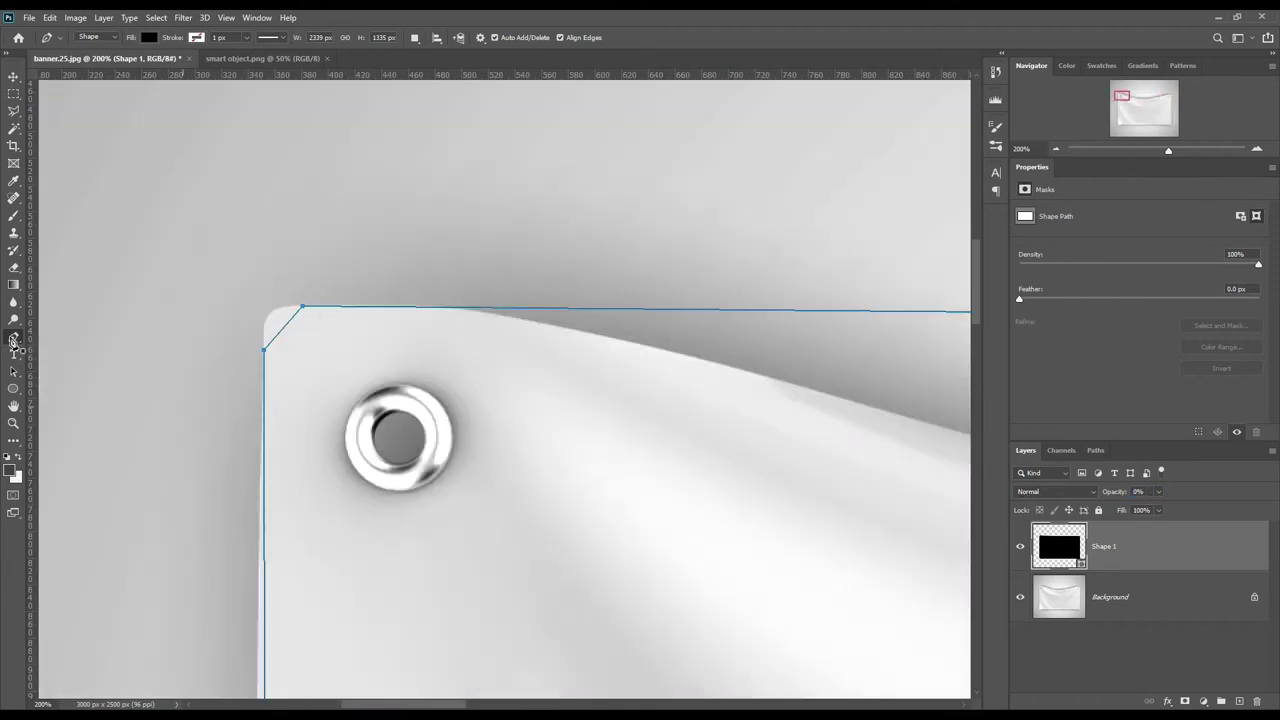
Round the path's top-left and bottom-left corners and fit it to the left and bottom edges
drag(283, 328, 268, 313)
drag(270, 632, 249, 614)
click(263, 381)
scroll(269, 609, down, 5)
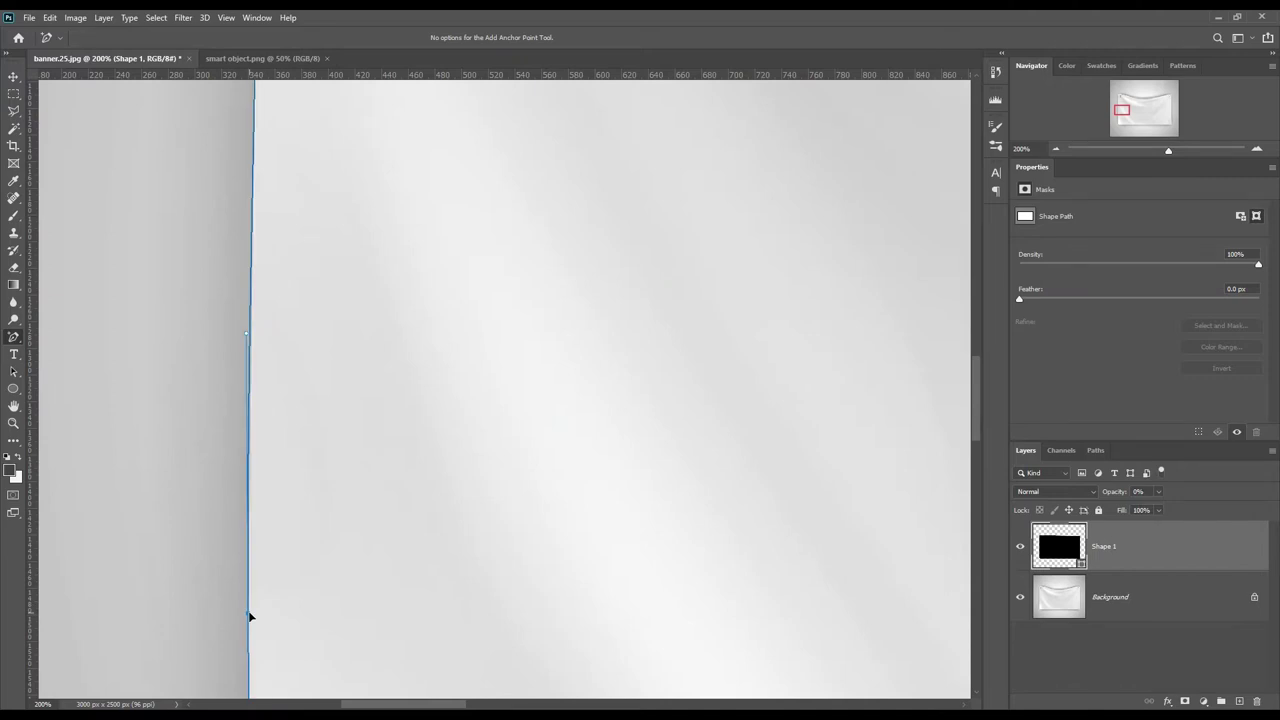
scroll(137, 431, down, 5)
drag(283, 567, 290, 575)
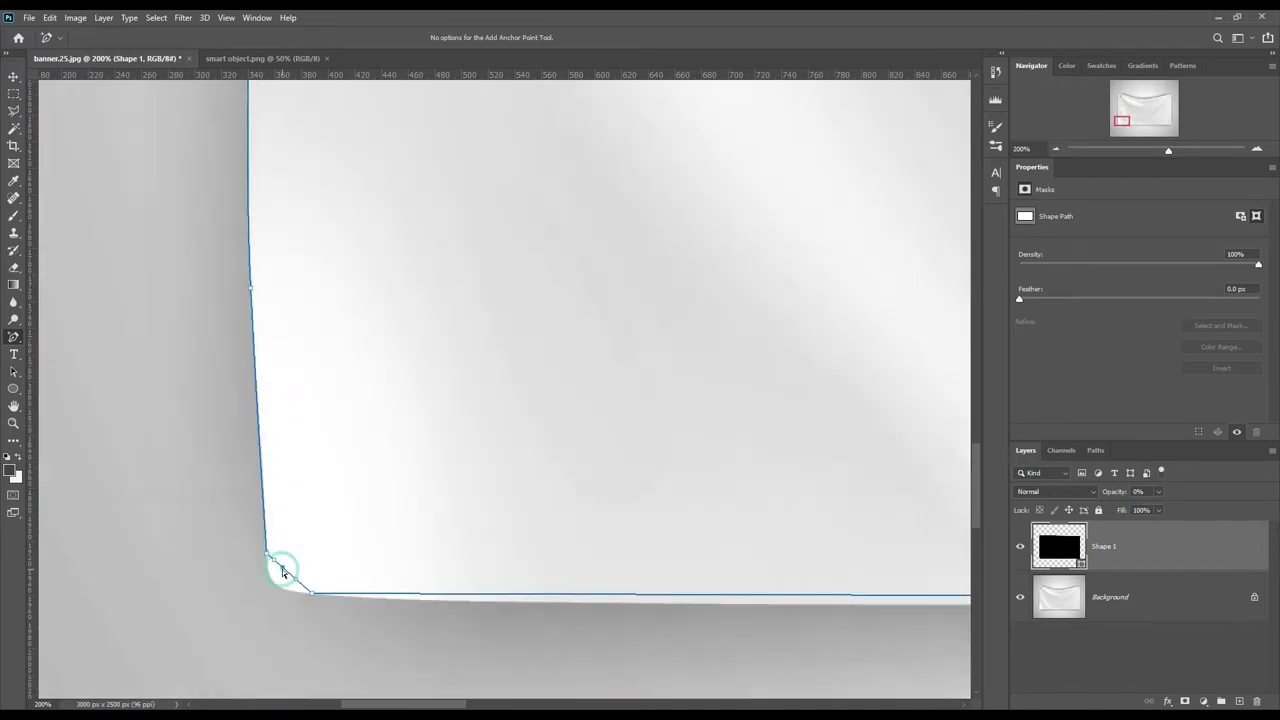
drag(563, 605, 350, 600)
Fit the path's bottom-right corner and bend its top edge to follow the fabric's curve
scroll(350, 600, right, 5)
scroll(400, 605, right, 5)
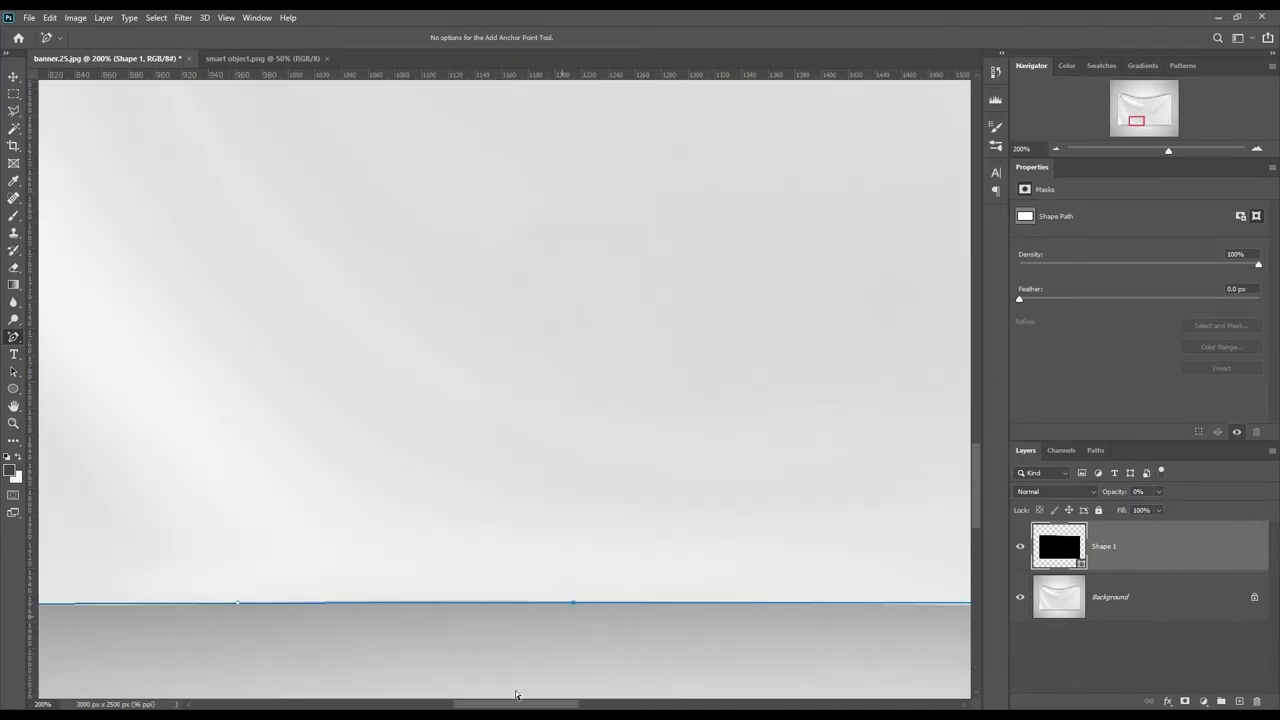
scroll(600, 606, right, 5)
scroll(600, 606, right, 5)
drag(777, 591, 795, 600)
scroll(975, 402, up, 5)
scroll(975, 402, up, 5)
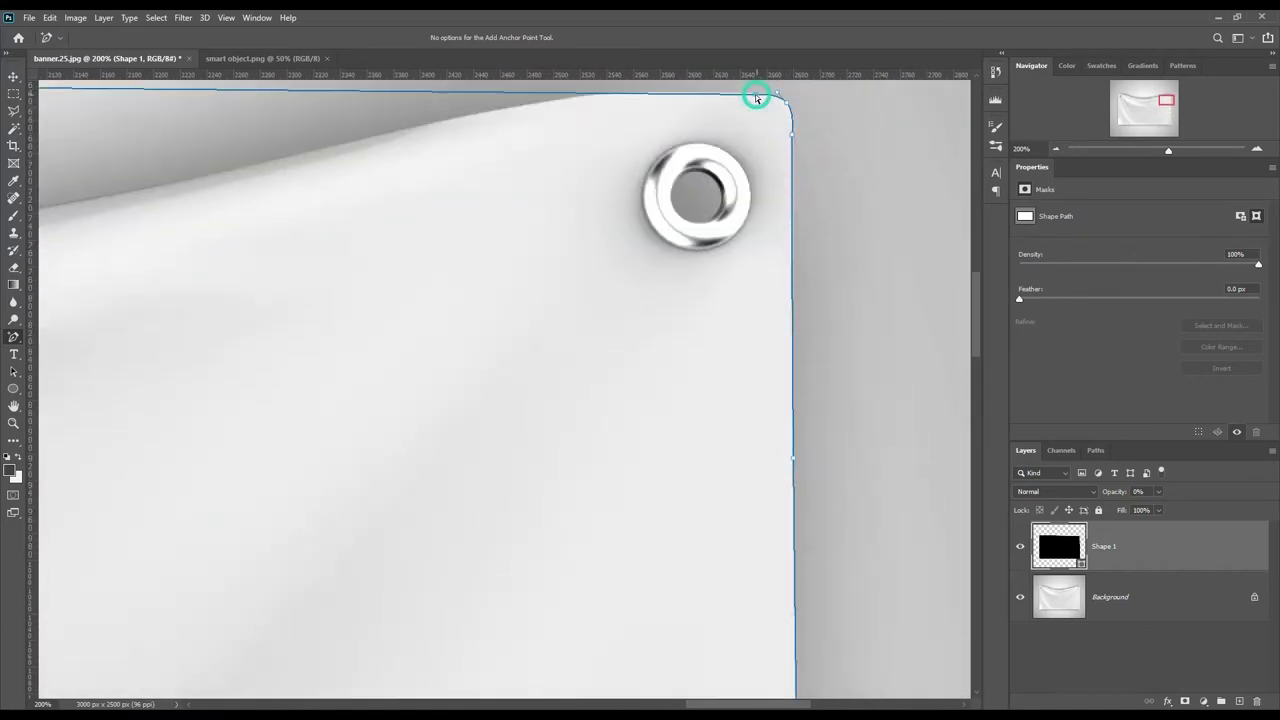
scroll(700, 200, up, 3)
scroll(600, 400, left, 3)
drag(597, 250, 597, 443)
scroll(597, 443, down, 2)
drag(660, 280, 672, 270)
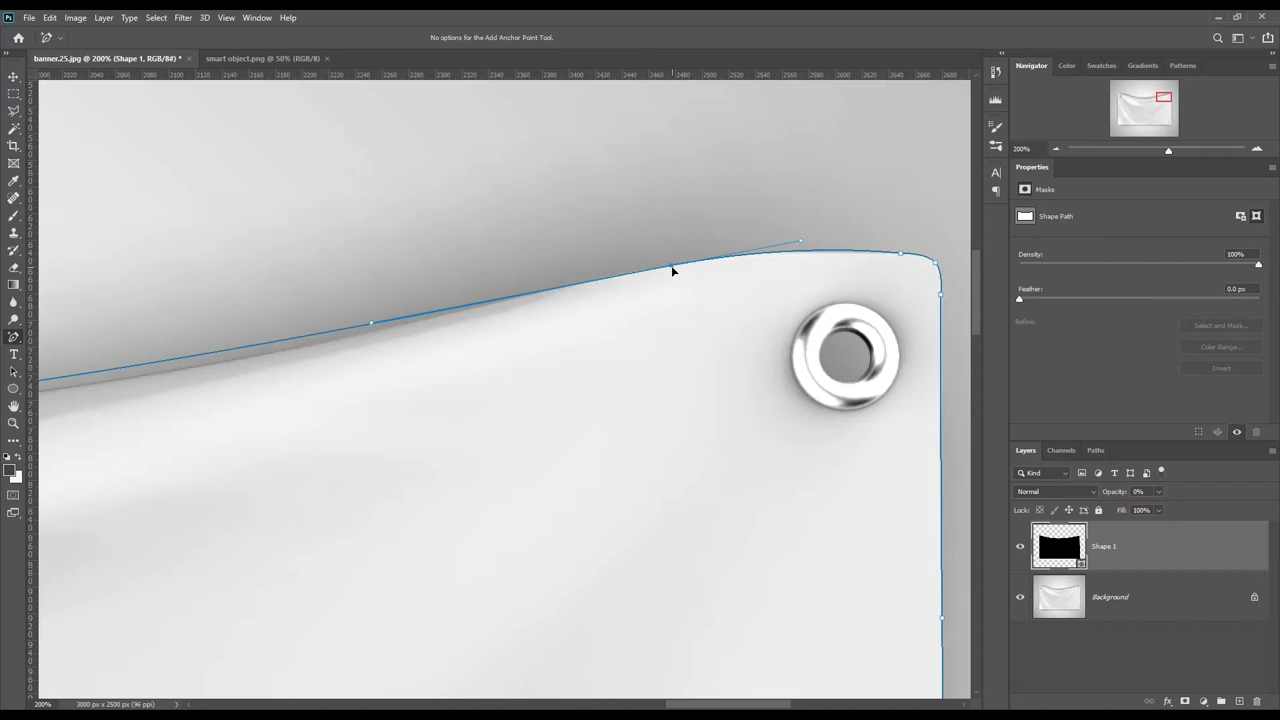
Add a curved anchor on the top edge, then zoom out and deselect Shape 1
click(520, 294)
drag(674, 706, 594, 706)
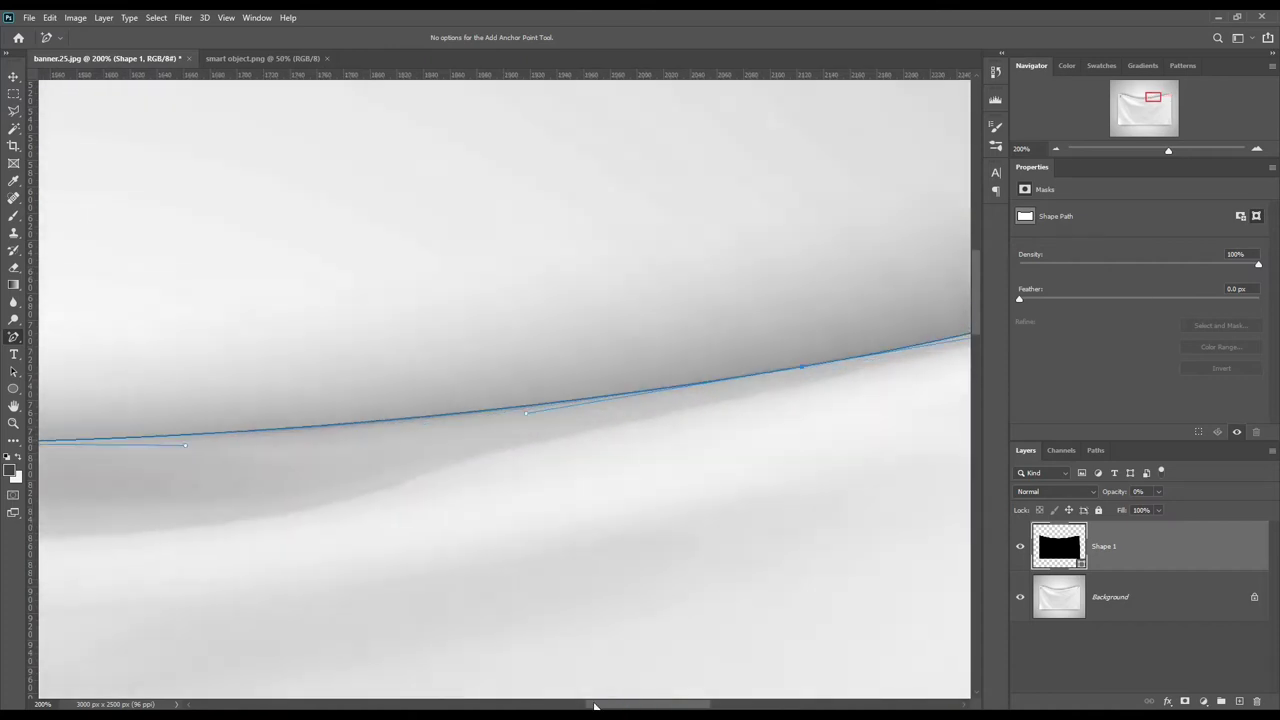
scroll(666, 603, left, 10)
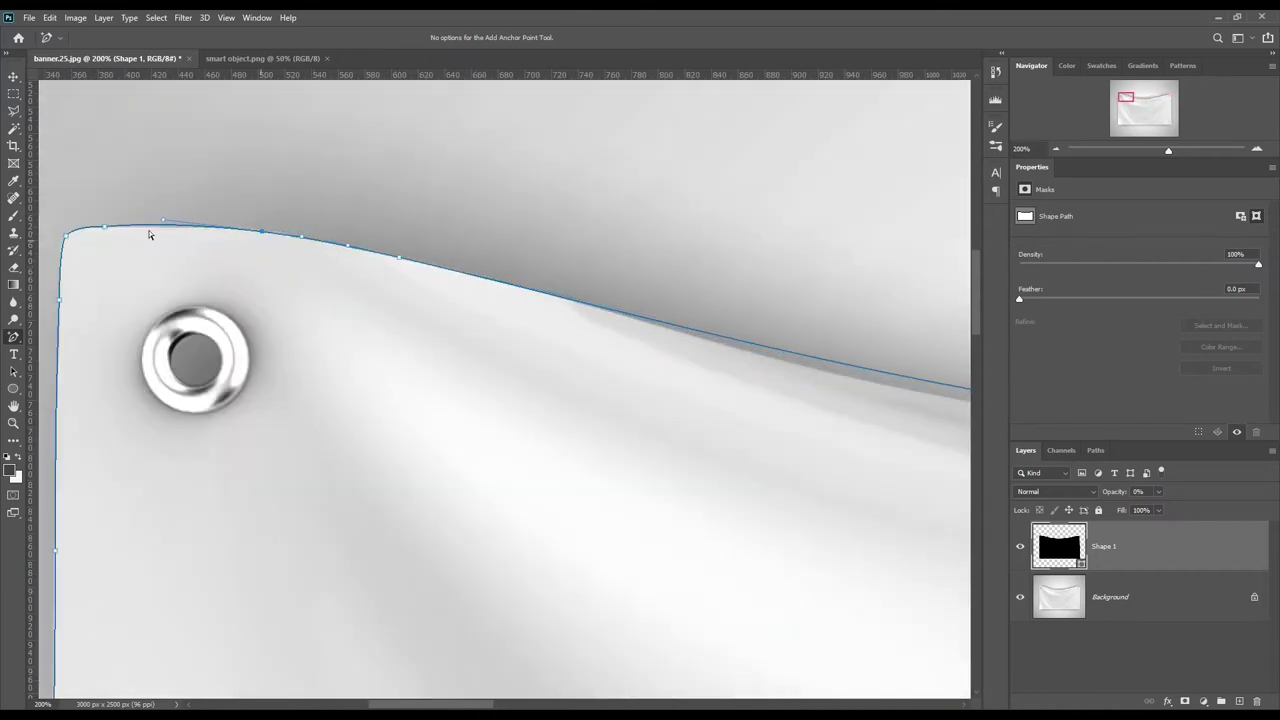
scroll(746, 443, right, 10)
drag(303, 353, 513, 393)
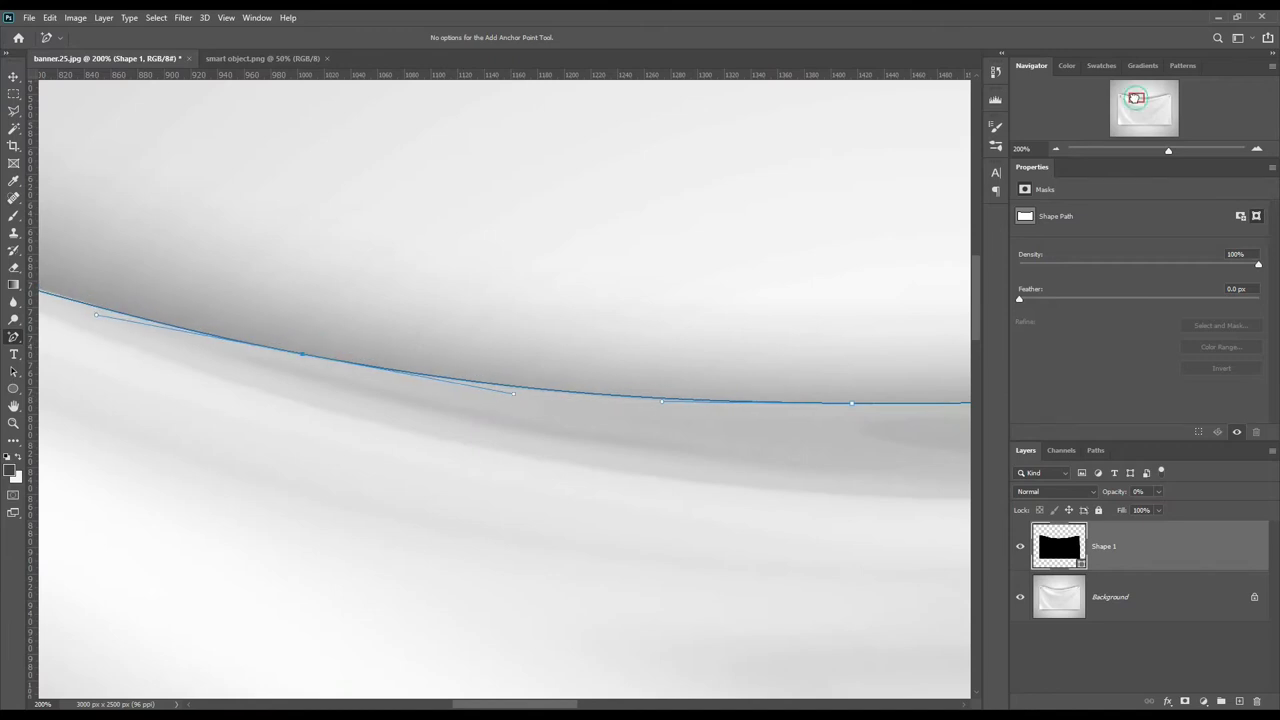
scroll(592, 363, left, 5)
scroll(112, 332, left, 5)
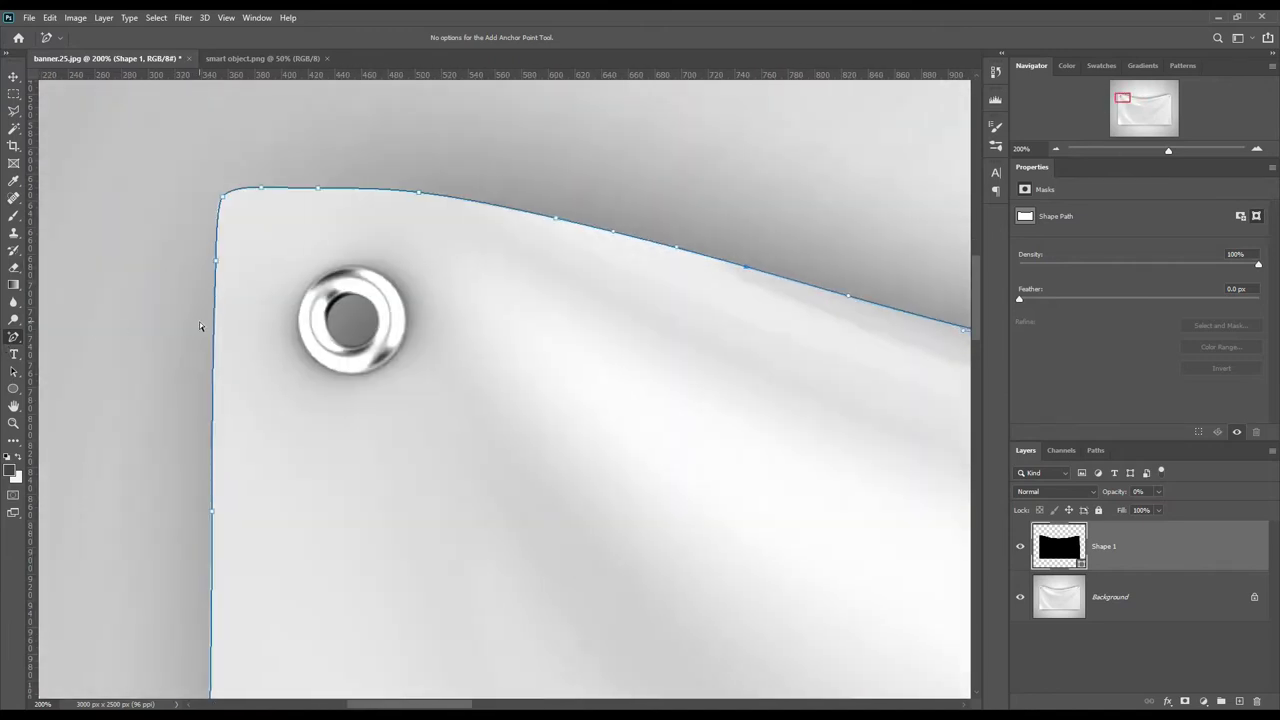
key(ctrl+0)
click(1117, 660)
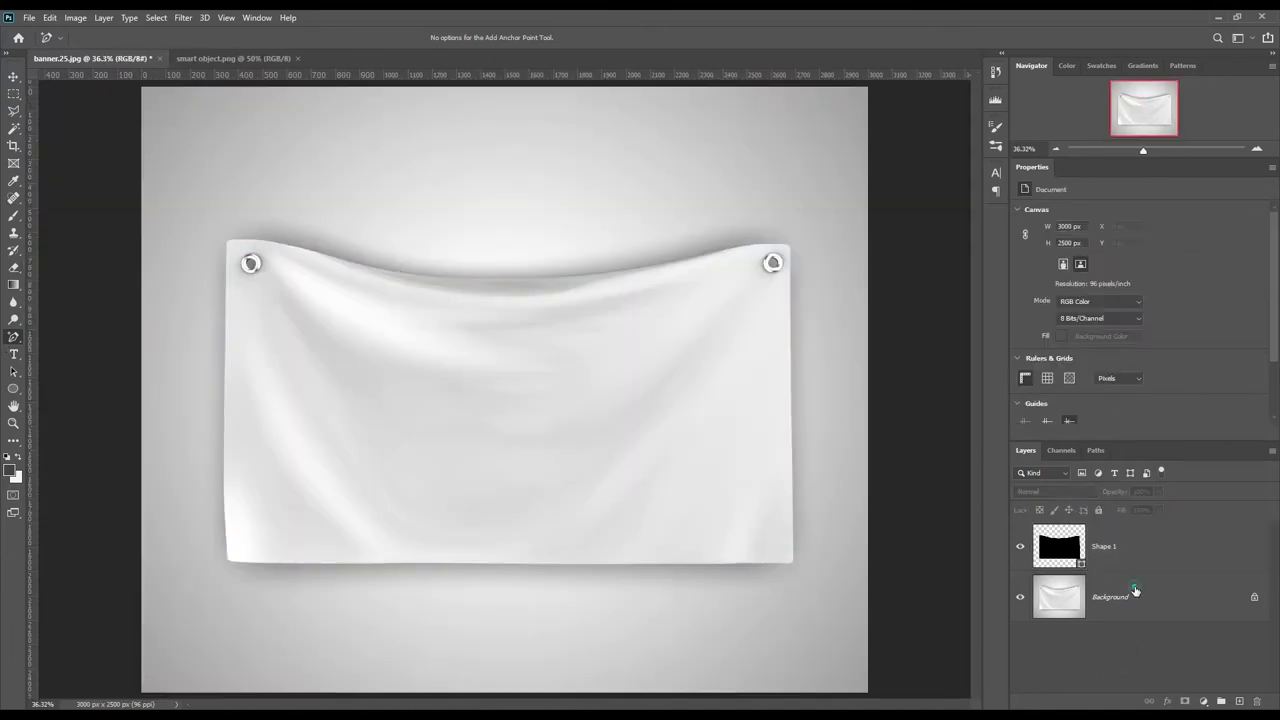
Draw a black rectangle covering the whole banner above the Background layer
click(1135, 591)
right_click(16, 393)
click(70, 389)
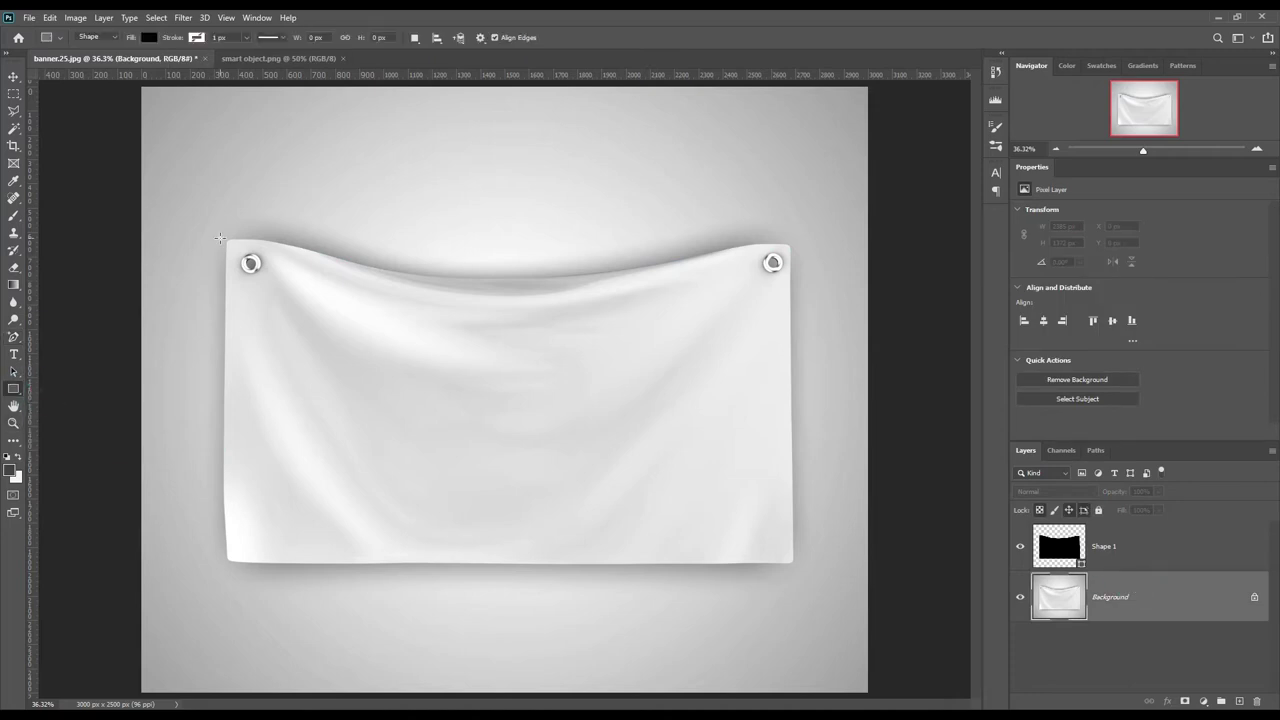
drag(222, 236, 795, 567)
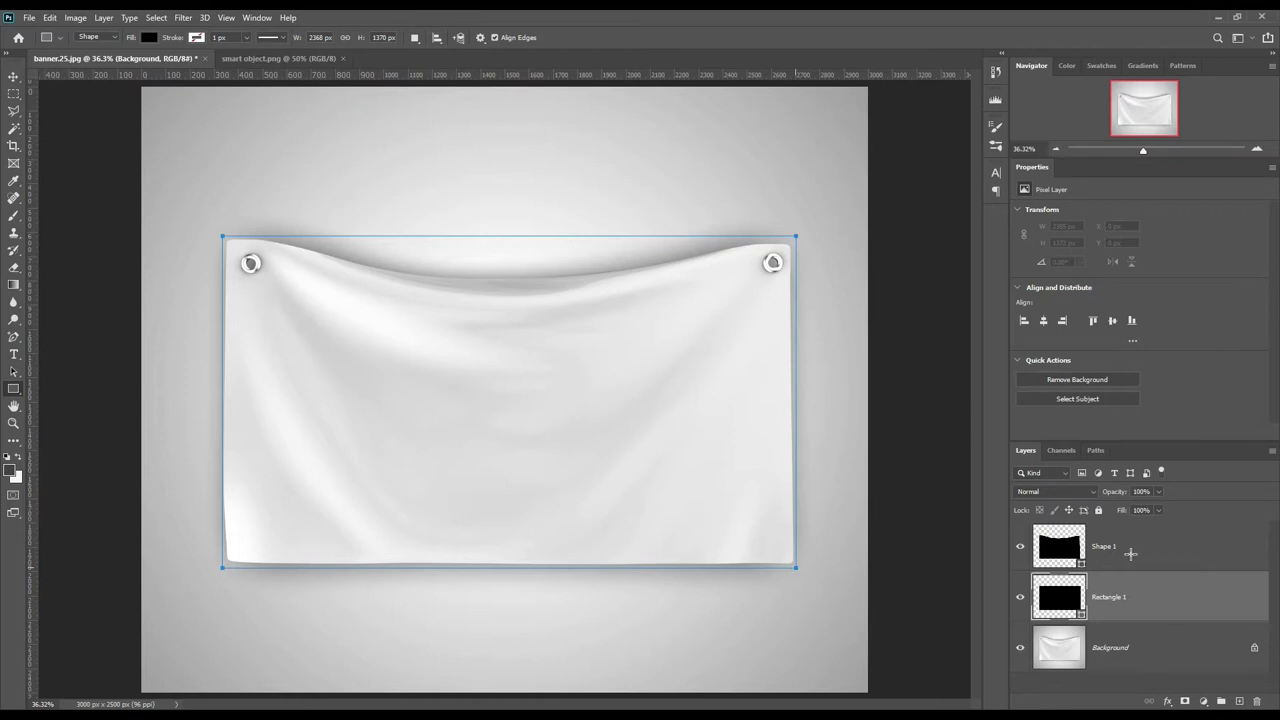
Convert Rectangle 1 to a smart object and lower its opacity to 61%
right_click(1140, 597)
click(1160, 209)
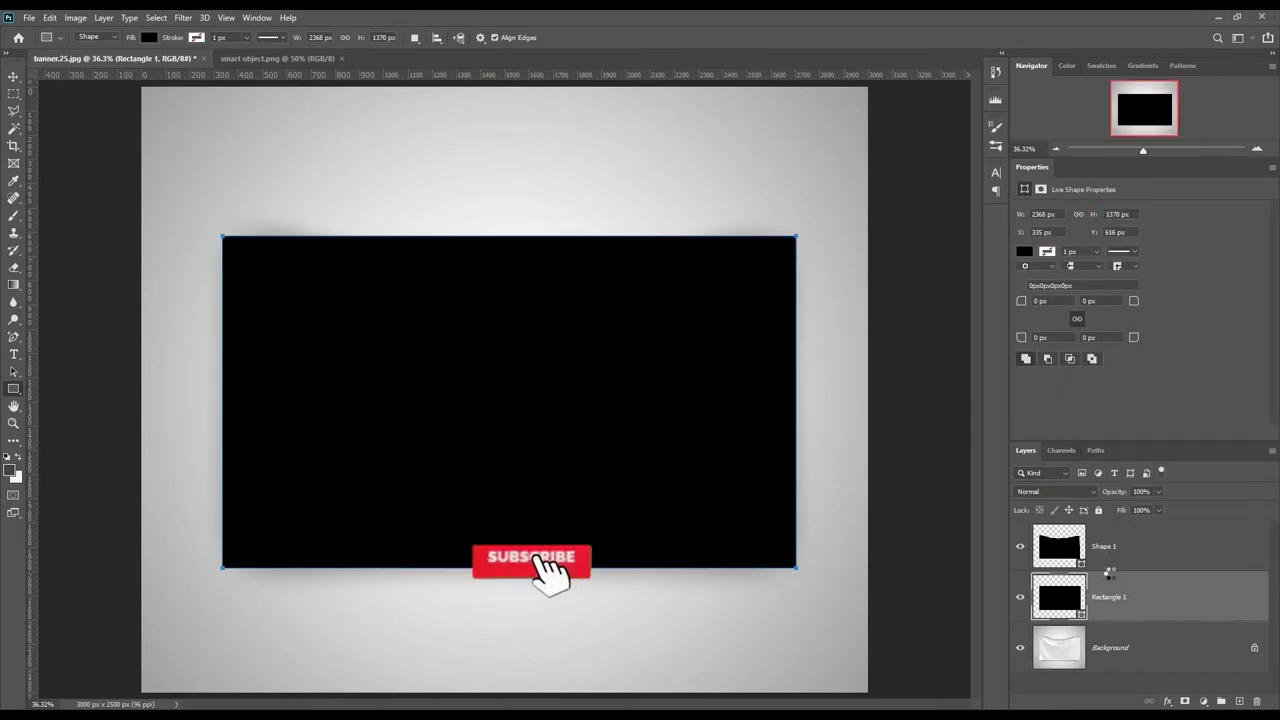
drag(1114, 492, 1087, 497)
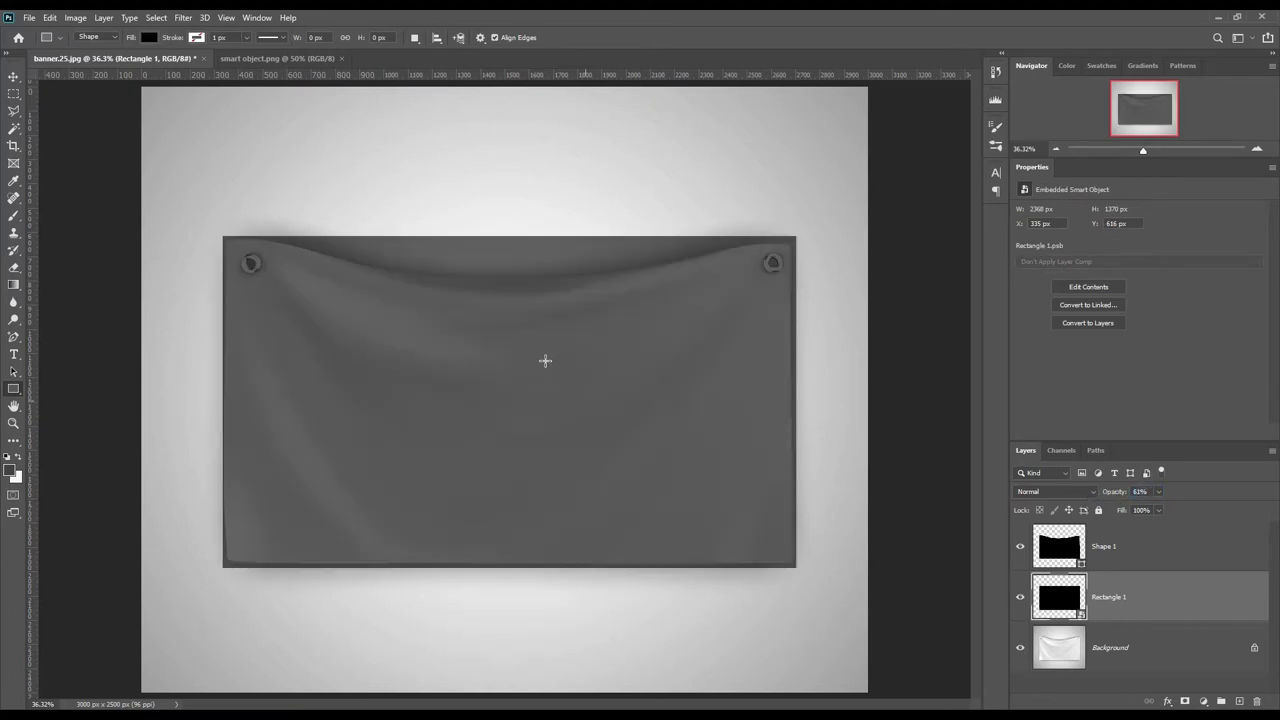
Put Rectangle 1 into Warp mode with a 5 x 5 grid and dip the top edge's middle
key(ctrl+t)
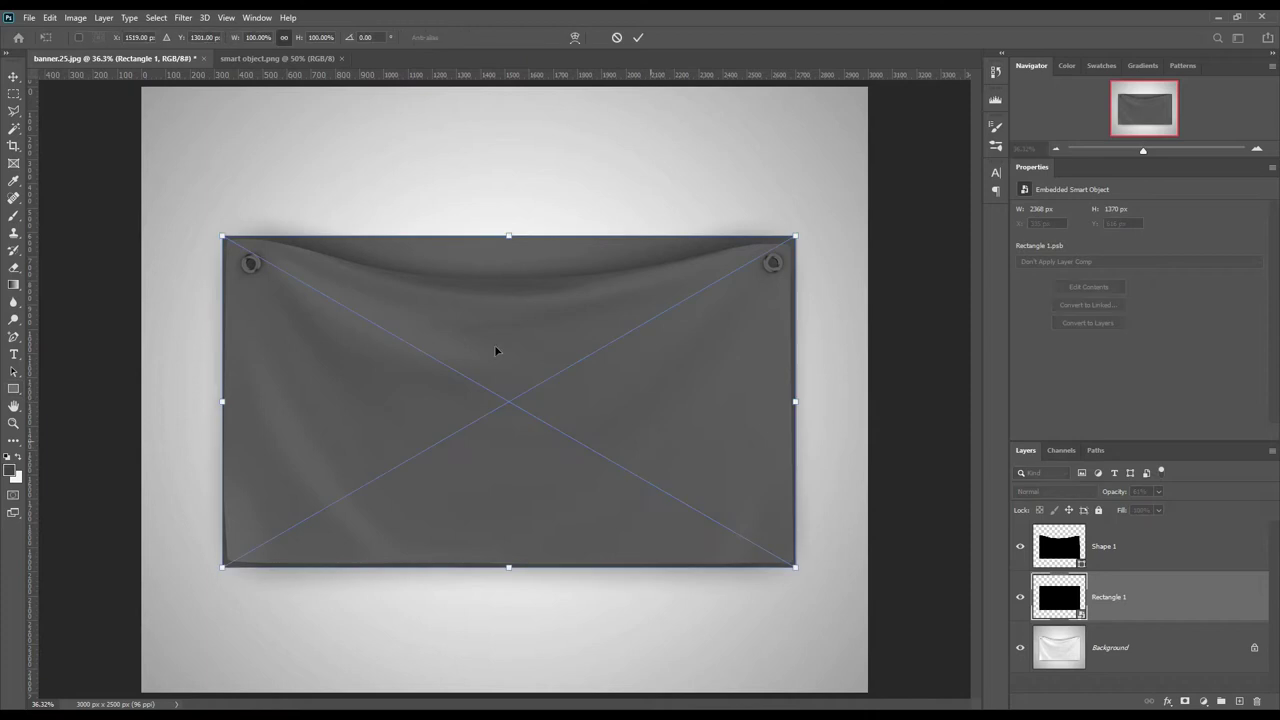
right_click(443, 314)
click(476, 461)
click(238, 37)
click(238, 104)
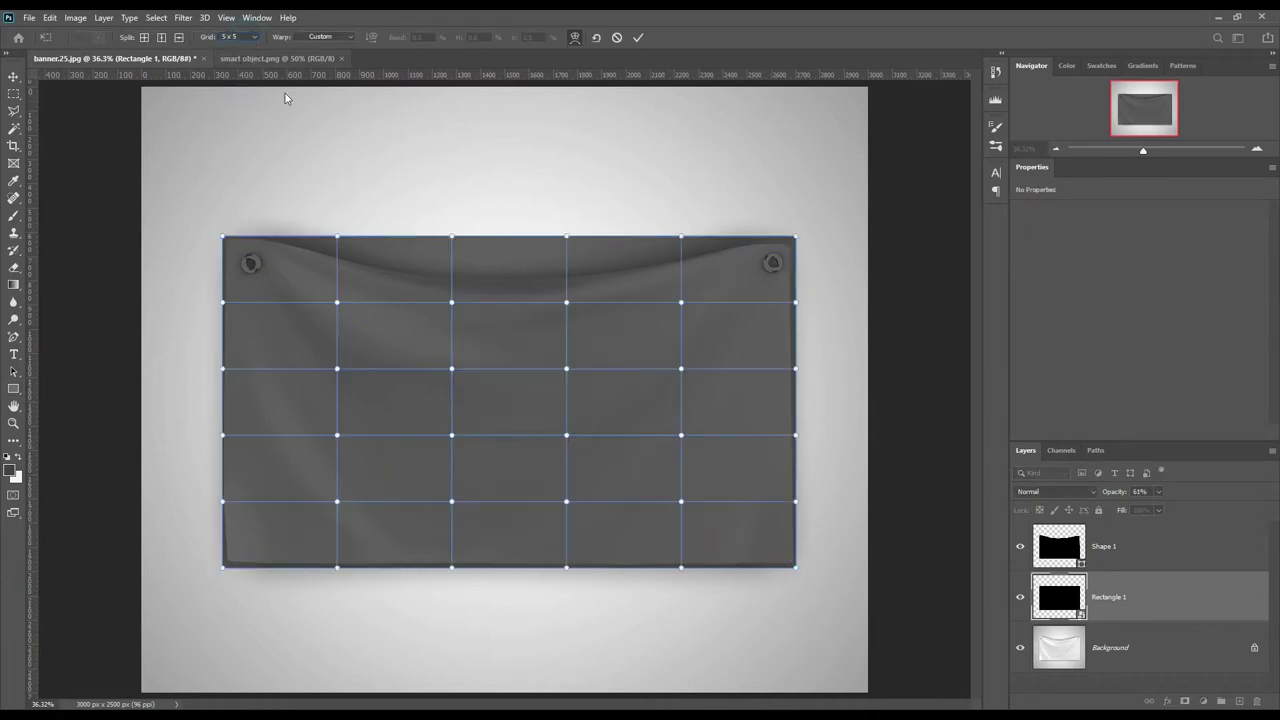
mouse_move(453, 265)
mouse_down()
mouse_move(450, 283)
mouse_move(449, 271)
mouse_up()
Lower the top-edge and inner warp points to match the sag, adjust the left edge, and commit
click(338, 238)
mouse_move(338, 254)
mouse_down()
mouse_move(377, 253)
mouse_move(374, 263)
mouse_up()
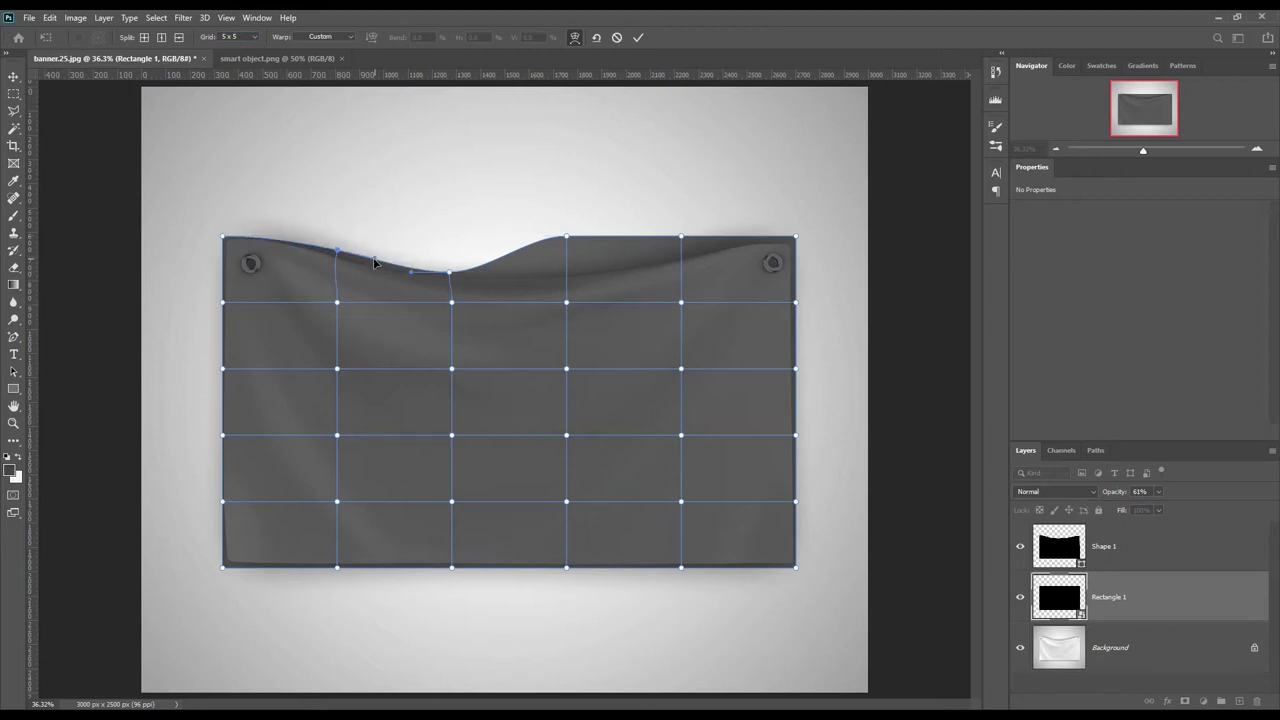
drag(566, 237, 566, 269)
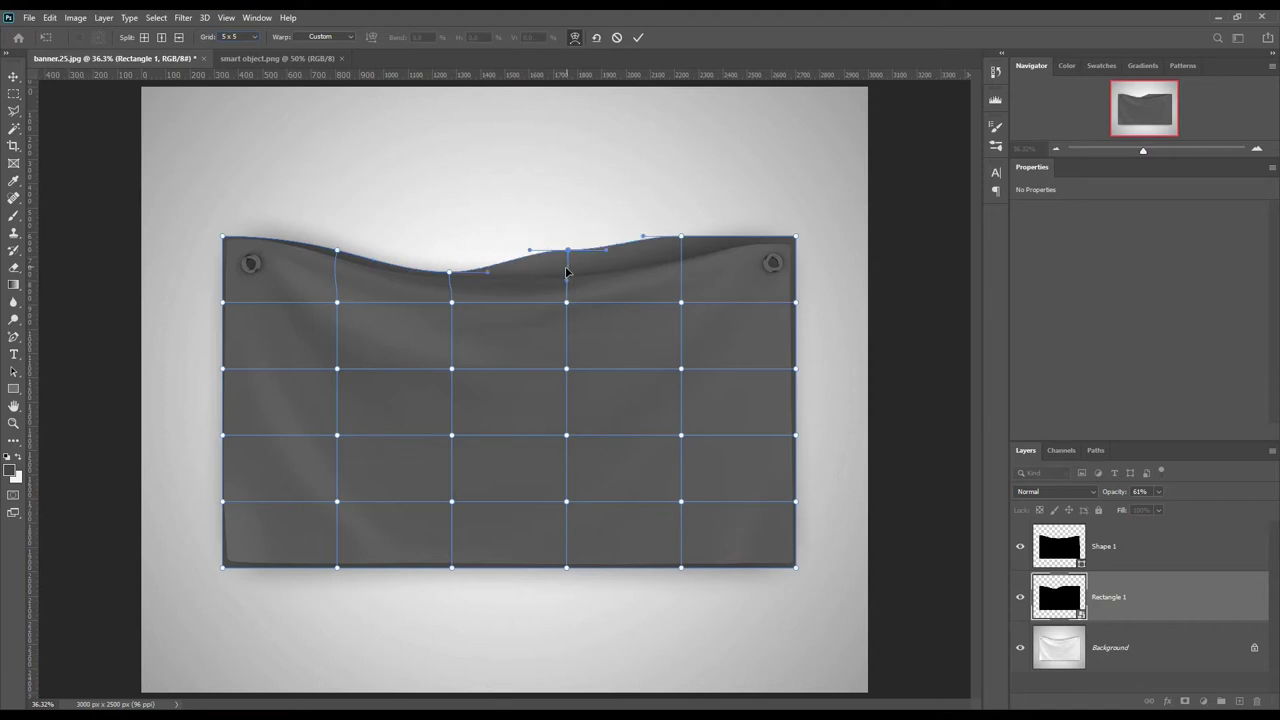
mouse_move(681, 237)
mouse_down()
mouse_move(681, 251)
mouse_move(718, 245)
mouse_up()
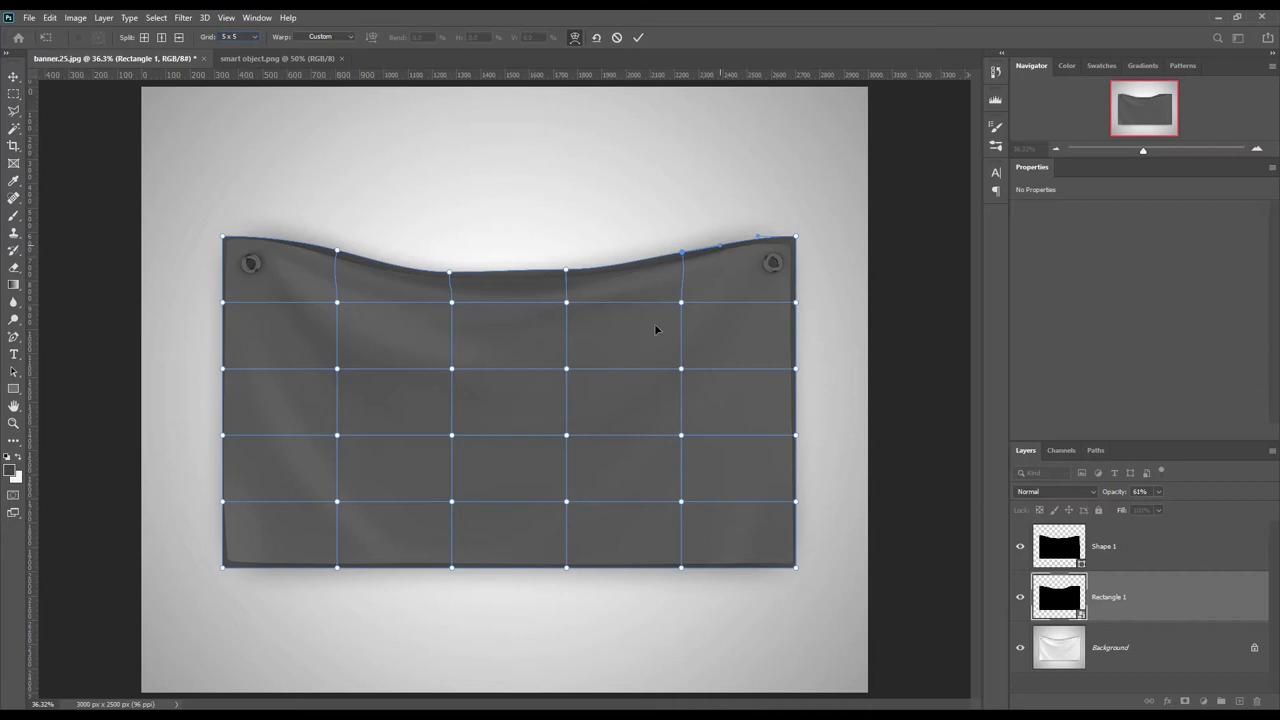
drag(566, 302, 566, 313)
click(452, 302)
drag(451, 321, 453, 320)
click(220, 436)
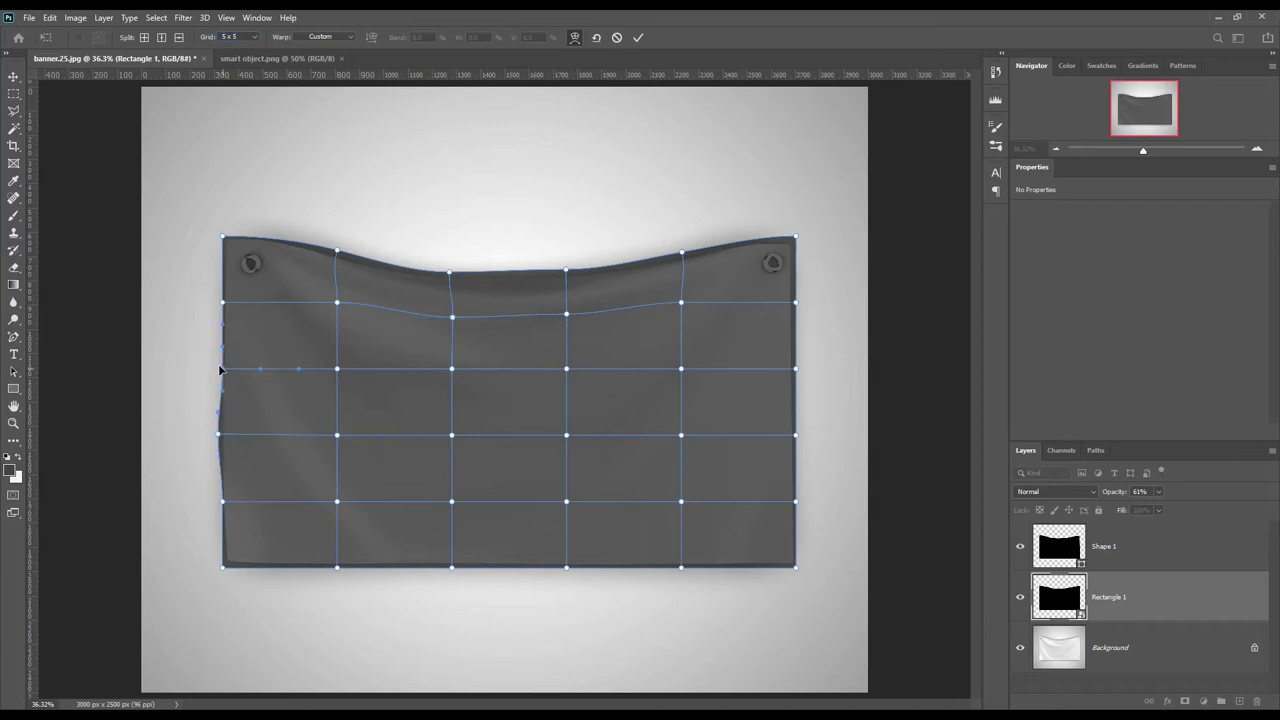
click(218, 505)
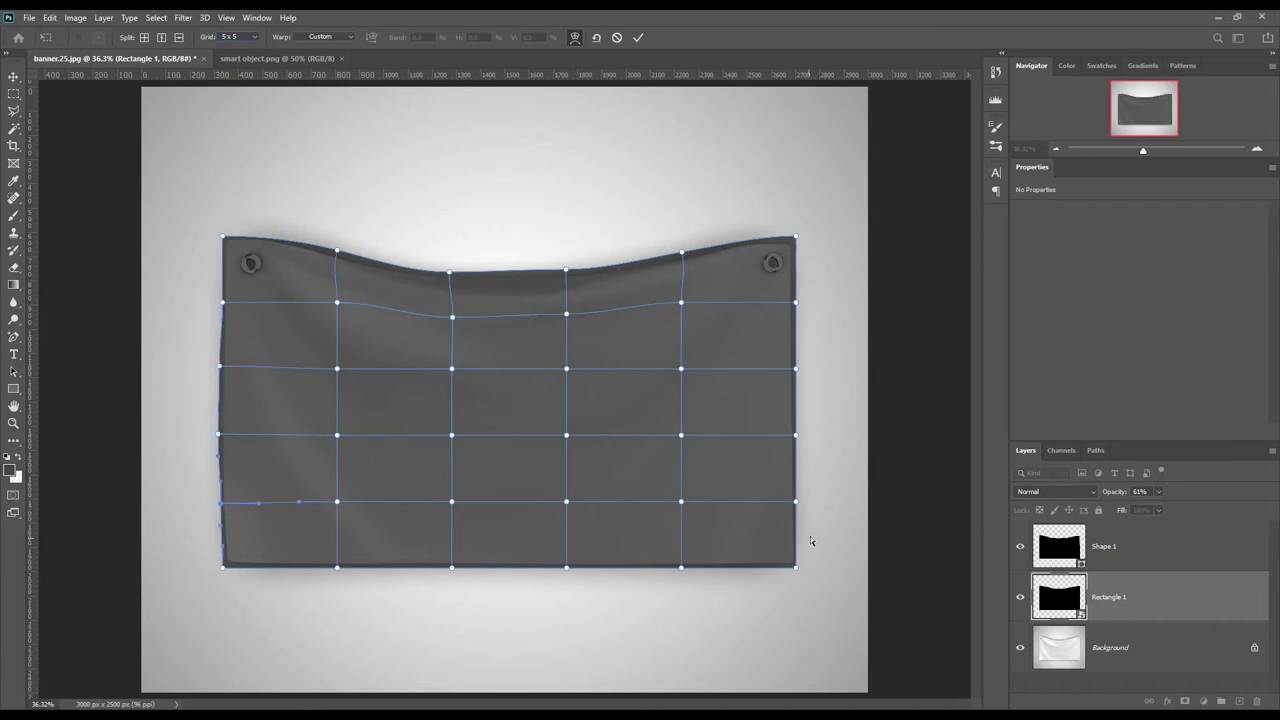
click(636, 39)
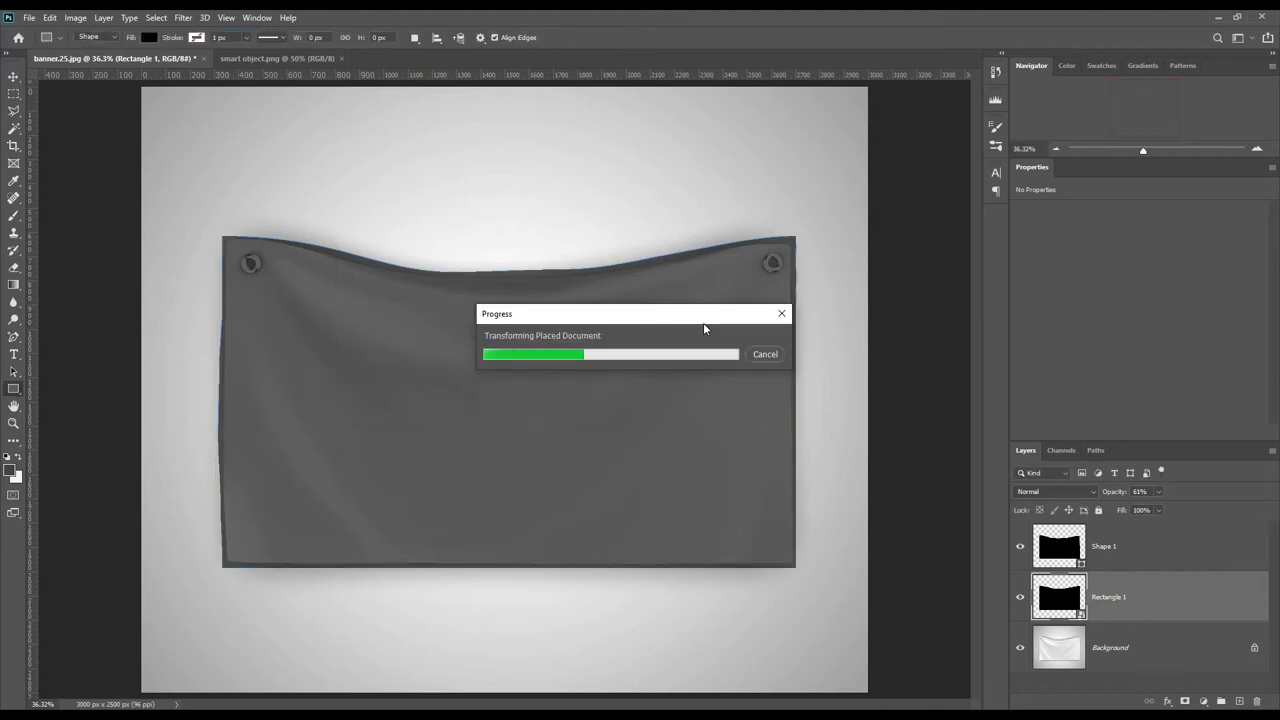
Load Shape 1's outline as a selection and add it as a layer mask on Rectangle 1
click(1081, 562)
drag(1081, 563, 1122, 598)
click(1137, 600)
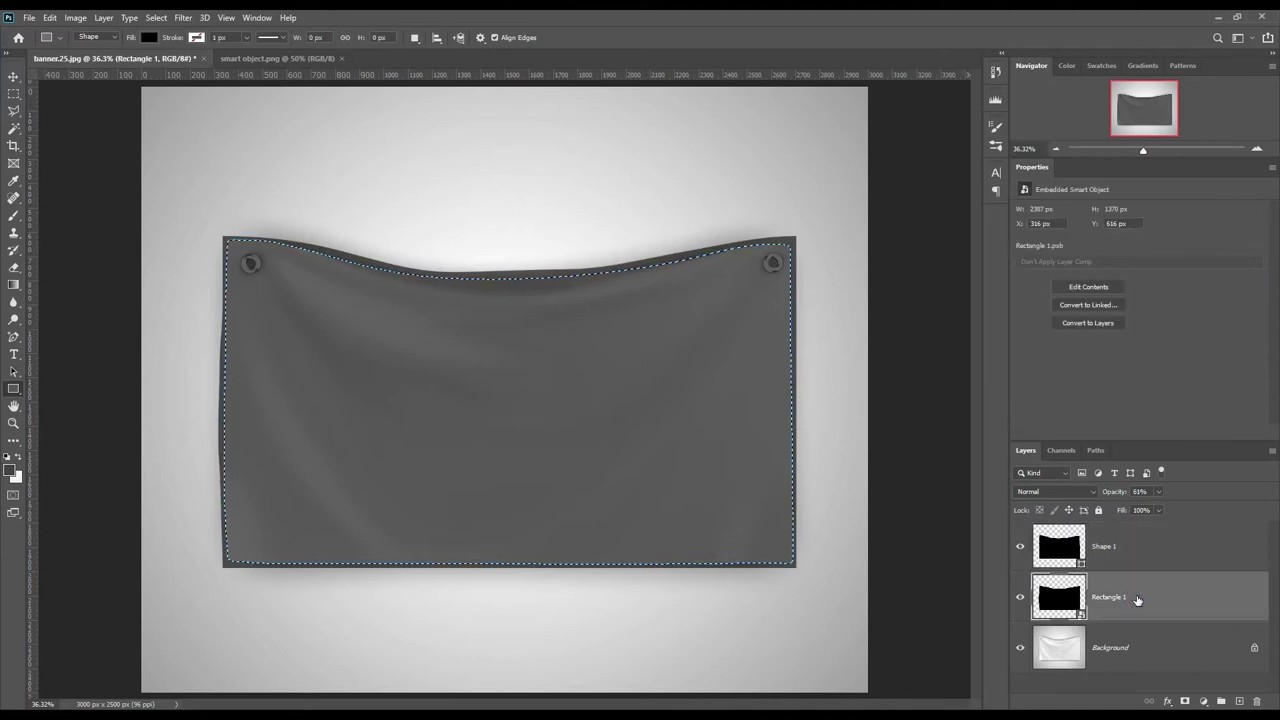
click(1183, 702)
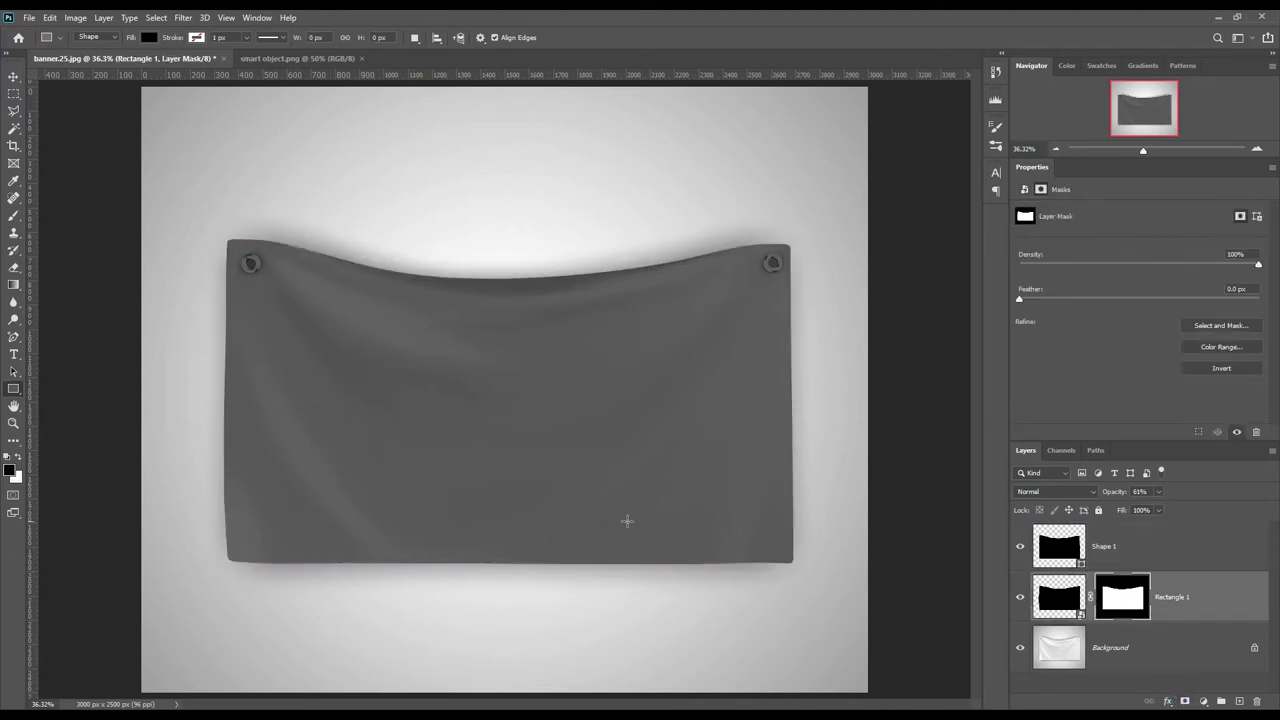
Zoom in on the top-left grommet and set up a hard Brush at 100% opacity
key(ctrl+plus)
key(ctrl+plus)
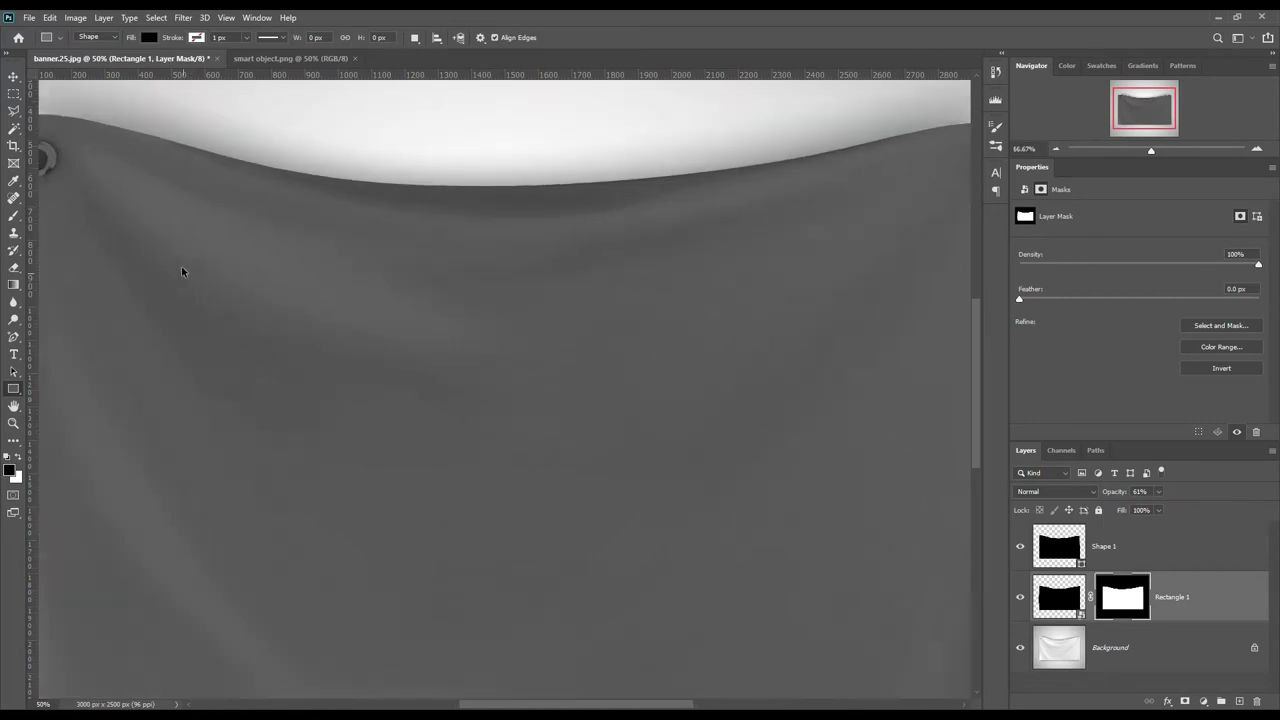
scroll(218, 361, up, 3)
key(ctrl+plus)
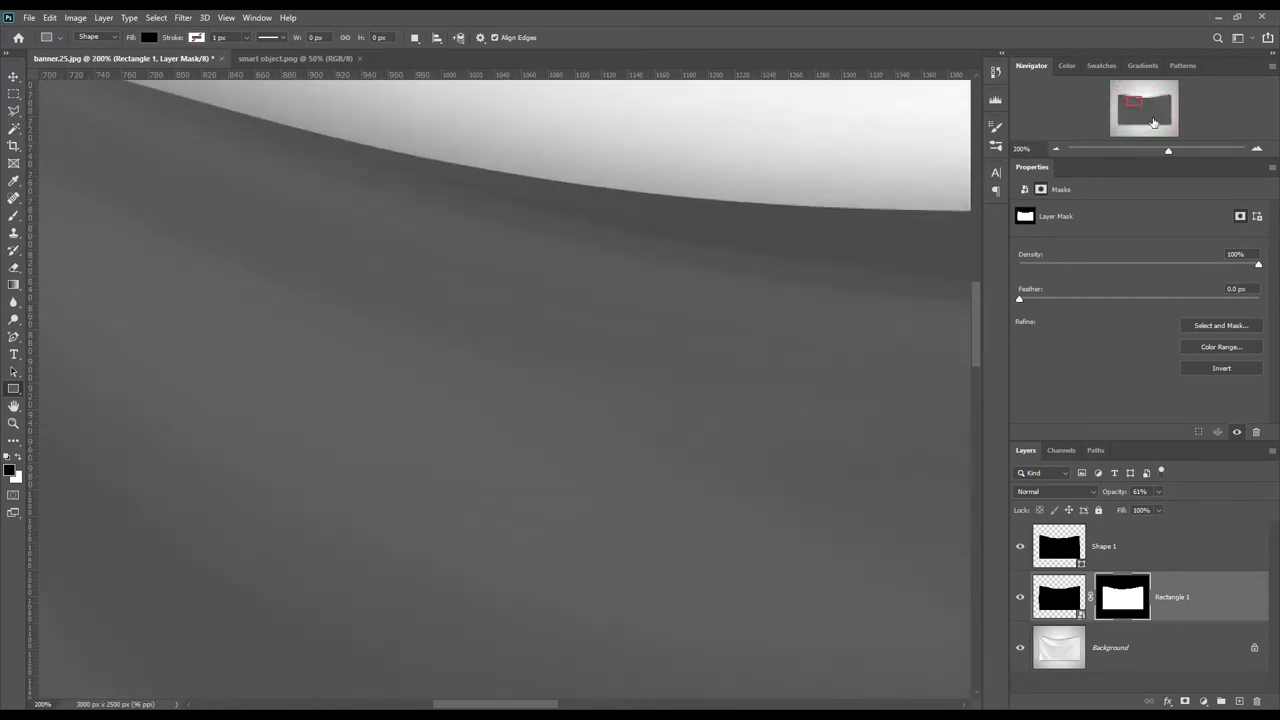
key(ctrl+plus)
scroll(245, 298, up, 2)
scroll(245, 298, left, 3)
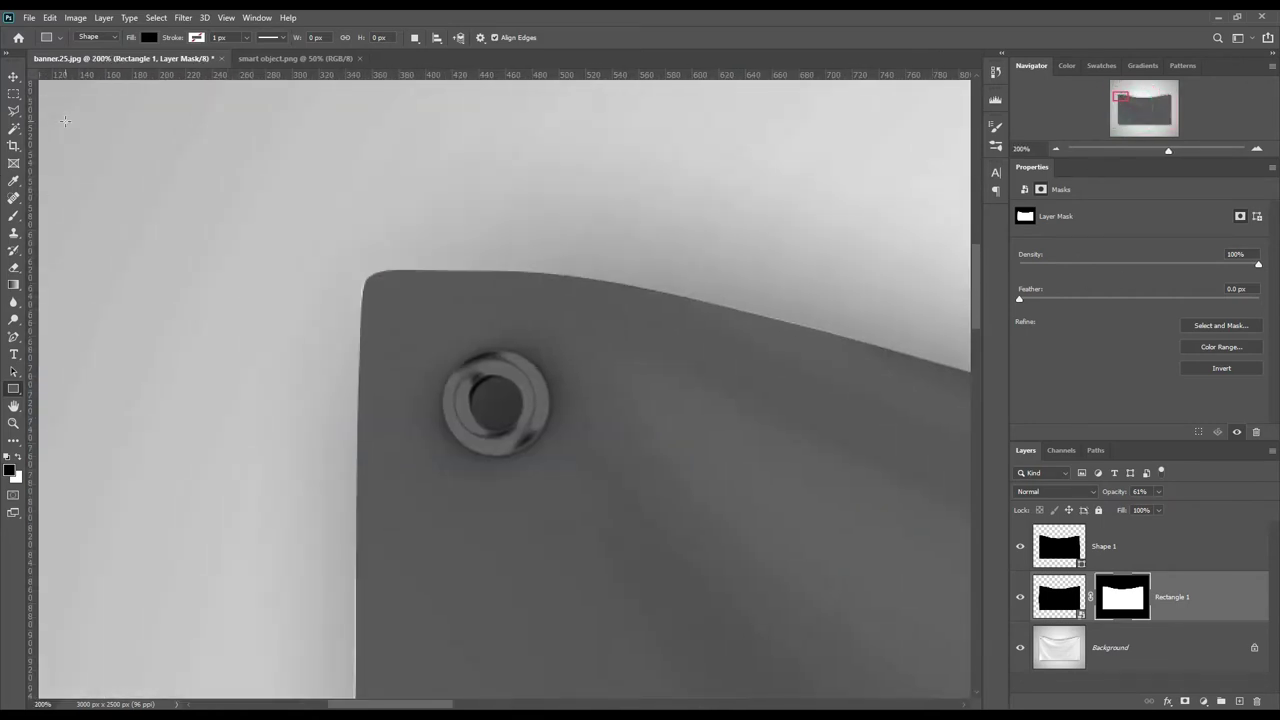
right_click(15, 220)
click(70, 214)
click(83, 37)
click(148, 110)
click(340, 30)
drag(262, 38, 375, 45)
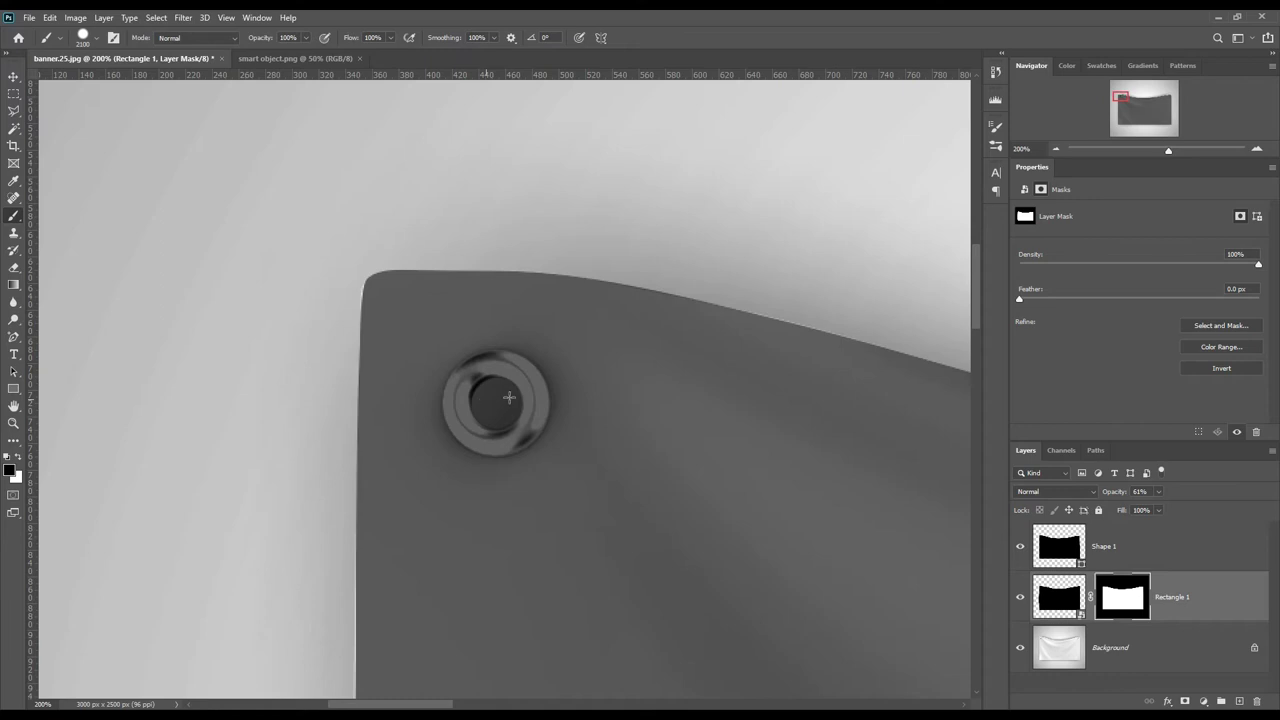
Paint the mask over the top-left grommet so it shows through the dark overlay
drag(493, 403, 495, 403)
key(bracketright)
key(bracketright)
key(bracketright)
key(ctrl+shift+z)
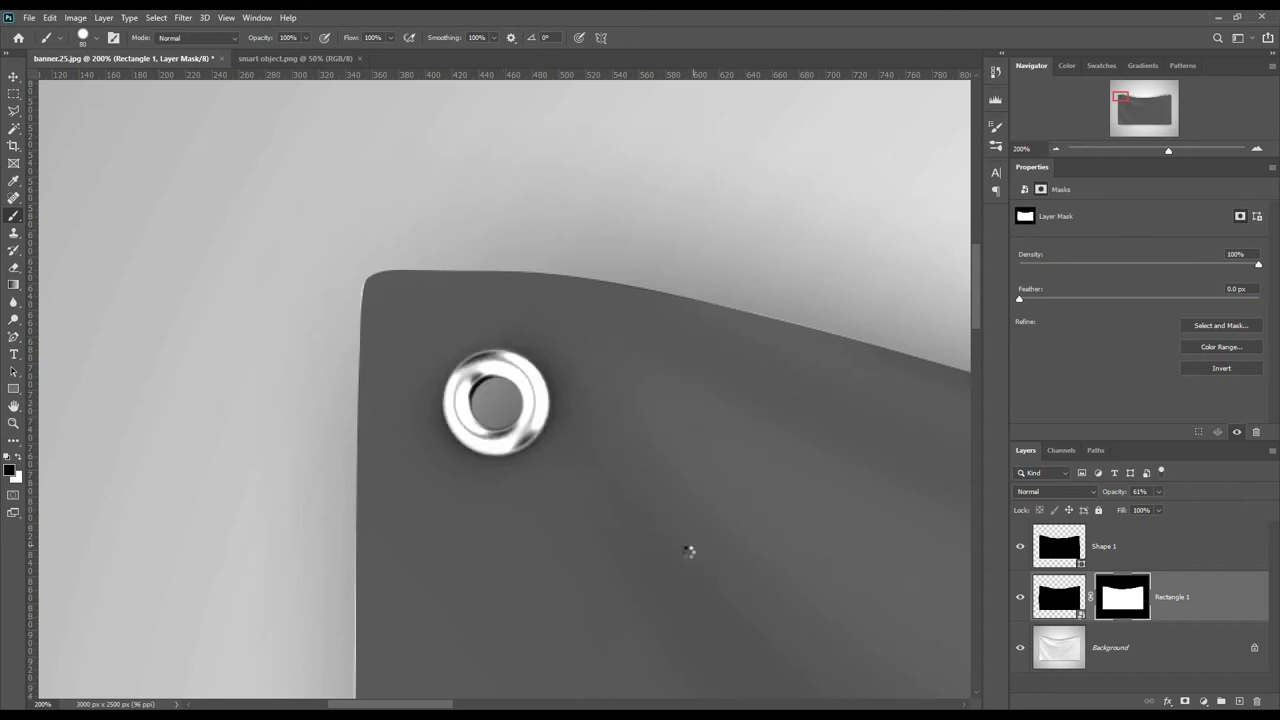
key(bracketleft)
key(bracketleft)
key(bracketleft)
click(19, 457)
key(bracketleft)
key(bracketright)
click(496, 403)
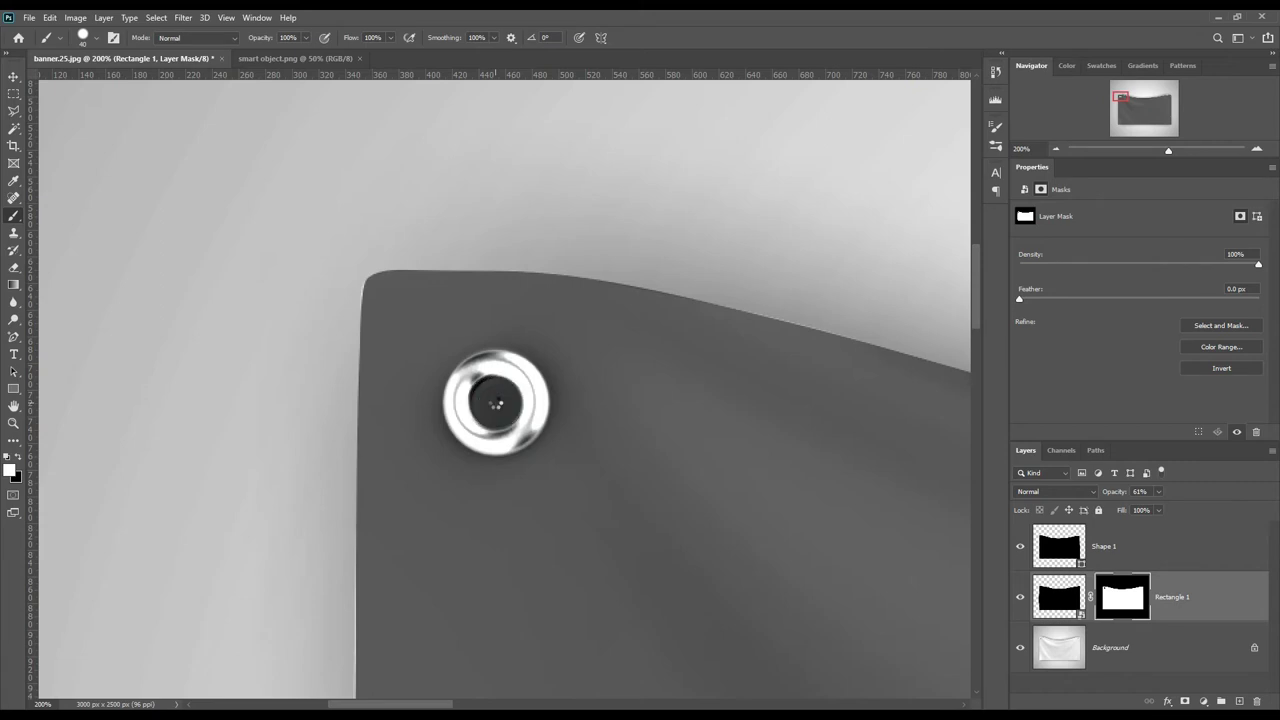
Paint the mask around the right grommet in black and white to reveal it
drag(446, 704, 799, 704)
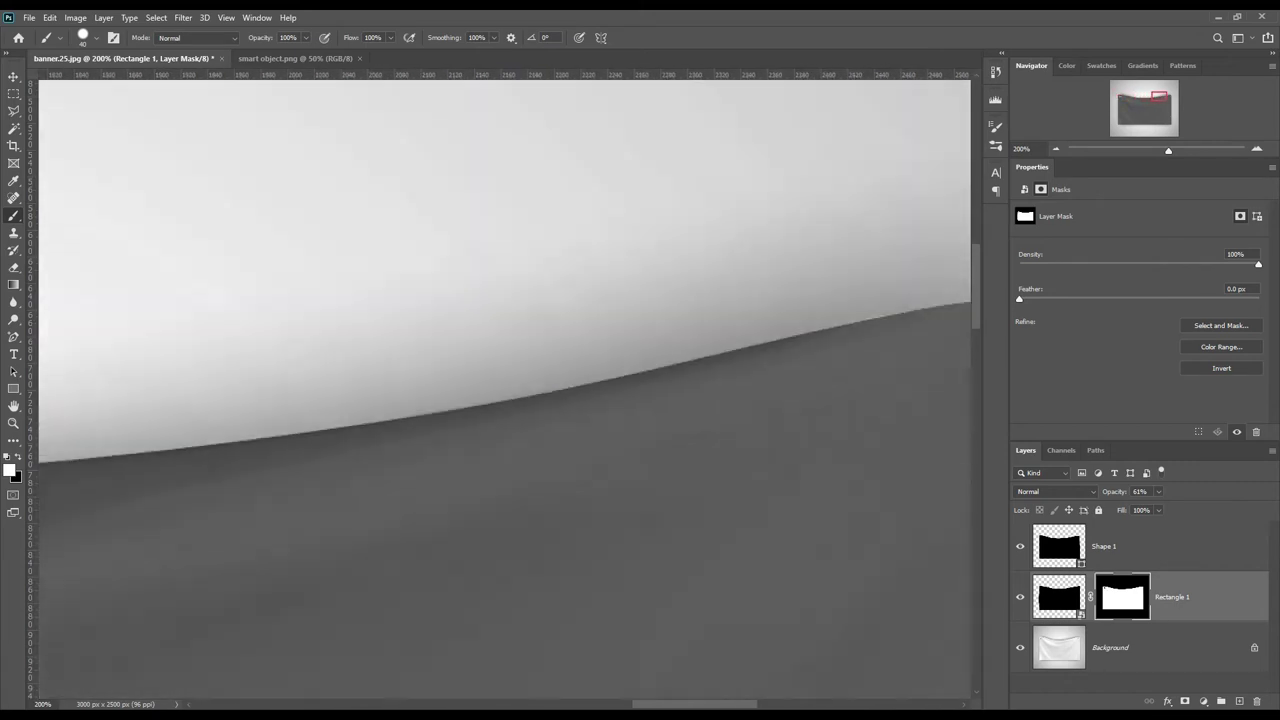
drag(732, 419, 734, 400)
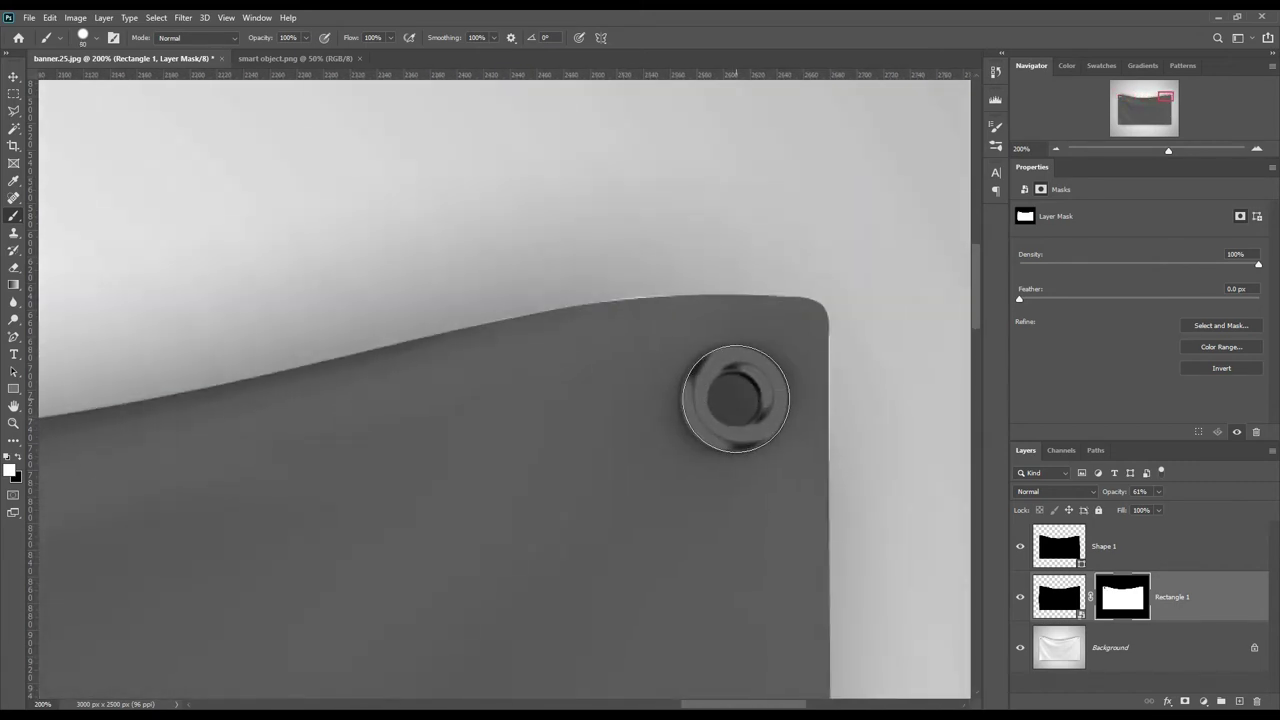
click(20, 458)
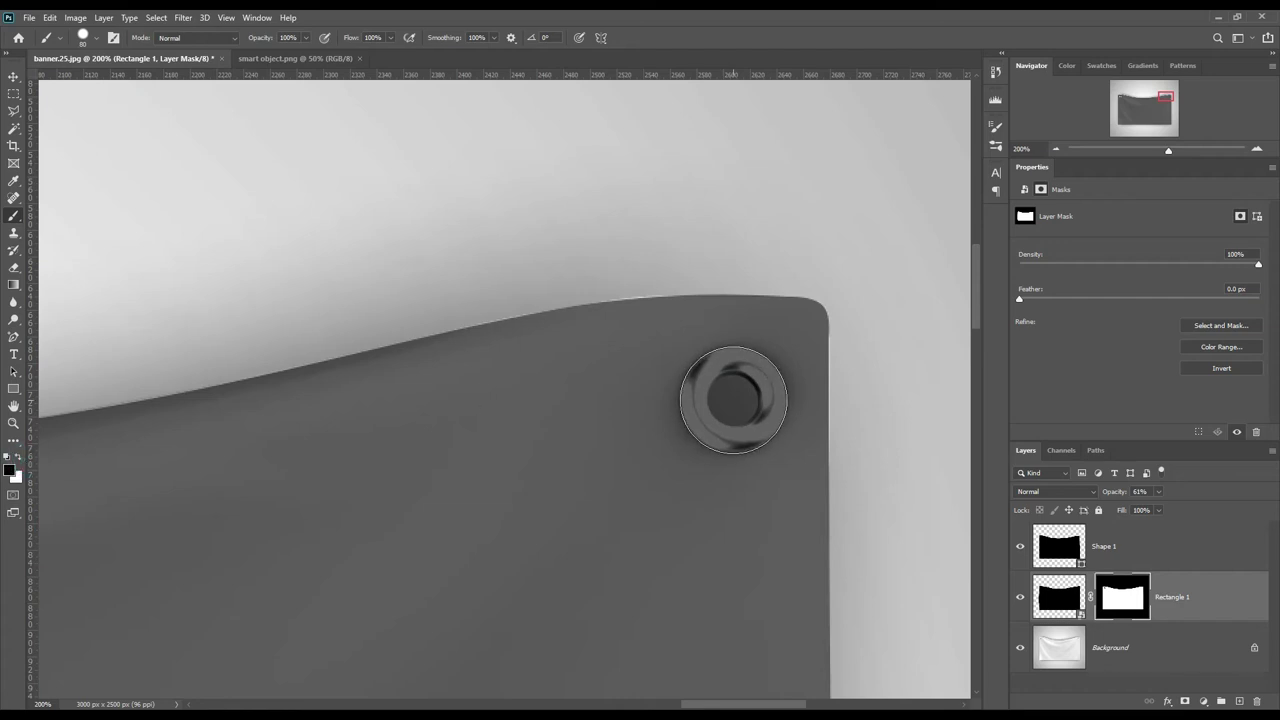
click(734, 400)
click(18, 457)
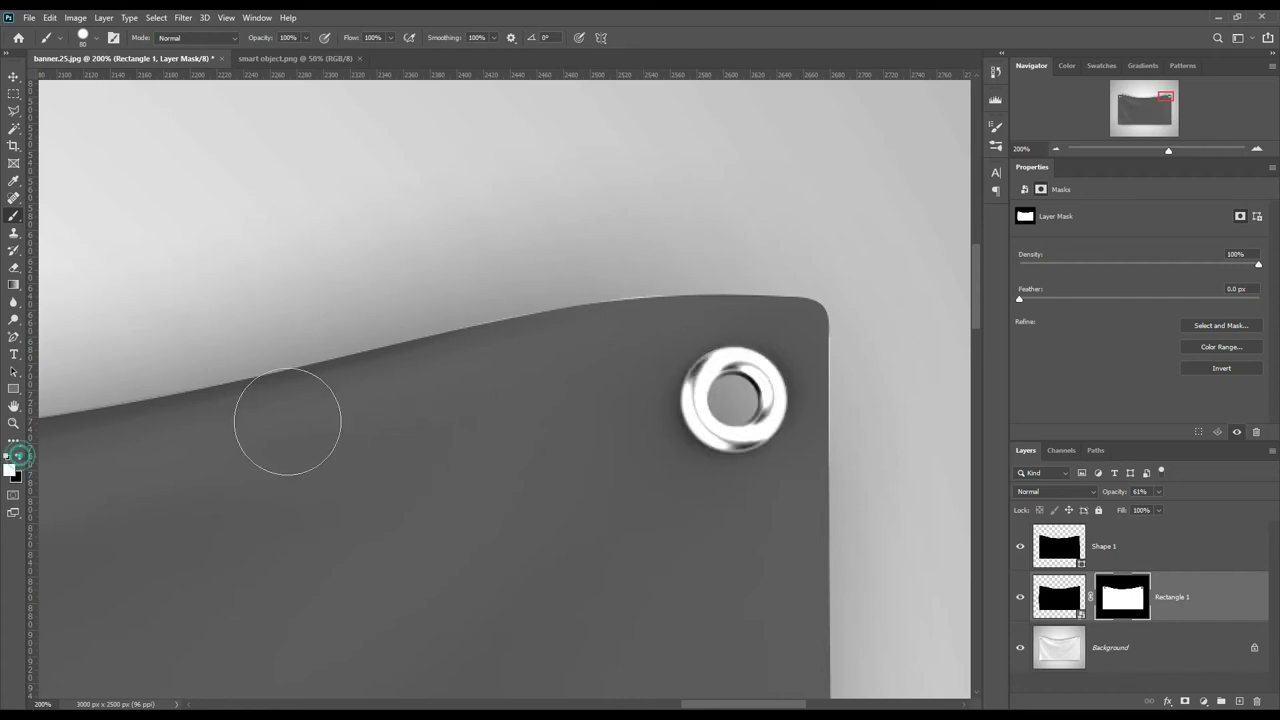
key(bracketleft)
key(bracketleft)
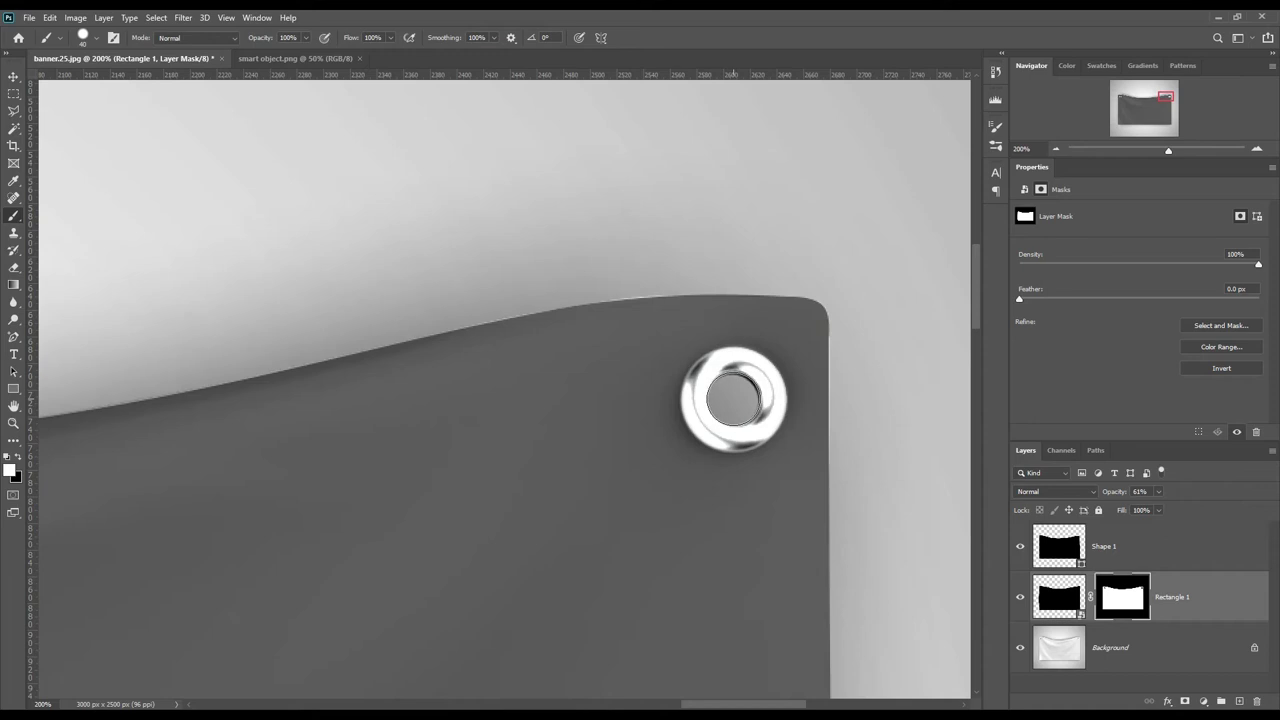
click(734, 400)
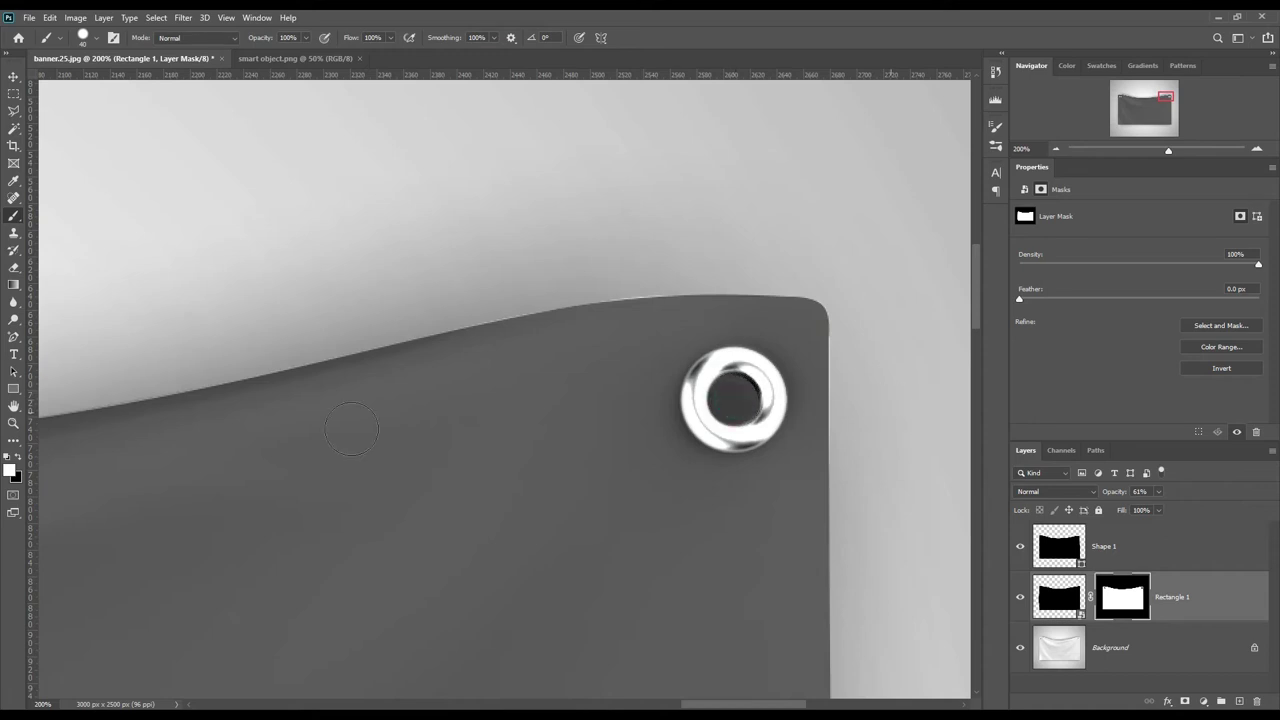
click(13, 78)
Select the area outside the banner from the mask and unlock the Background layer
key(ctrl+0)
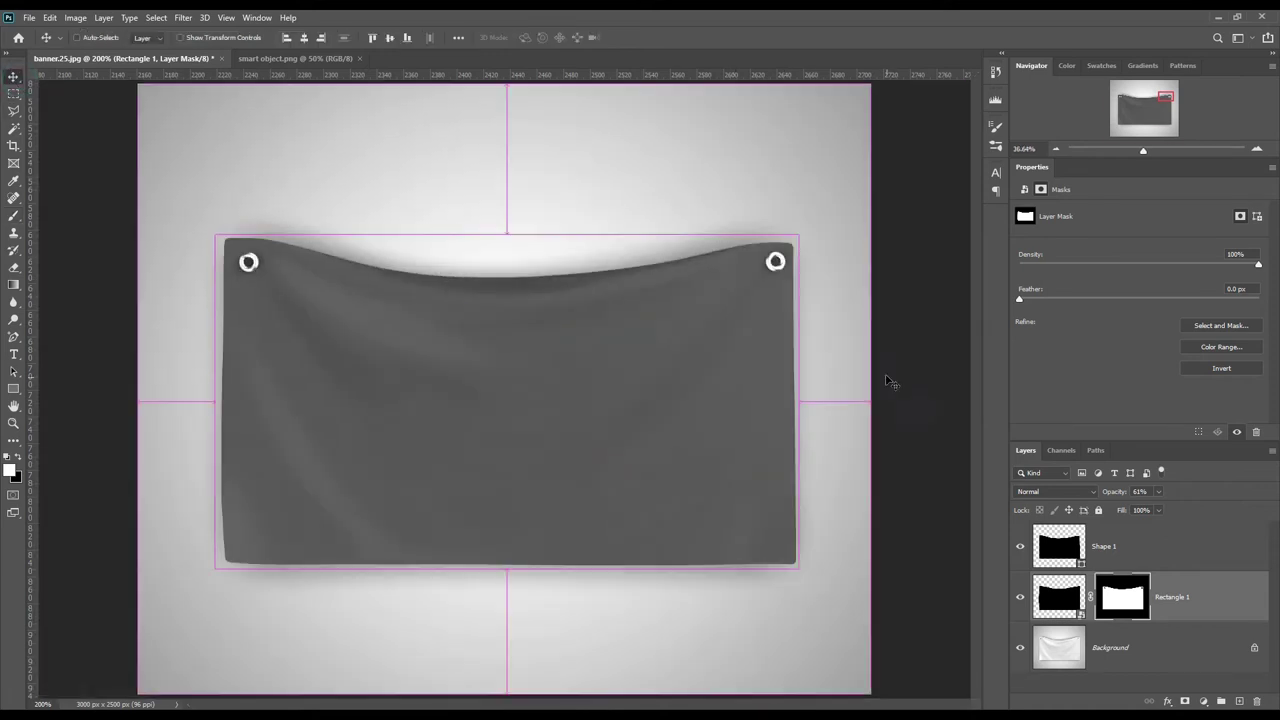
ctrl+click(1120, 605)
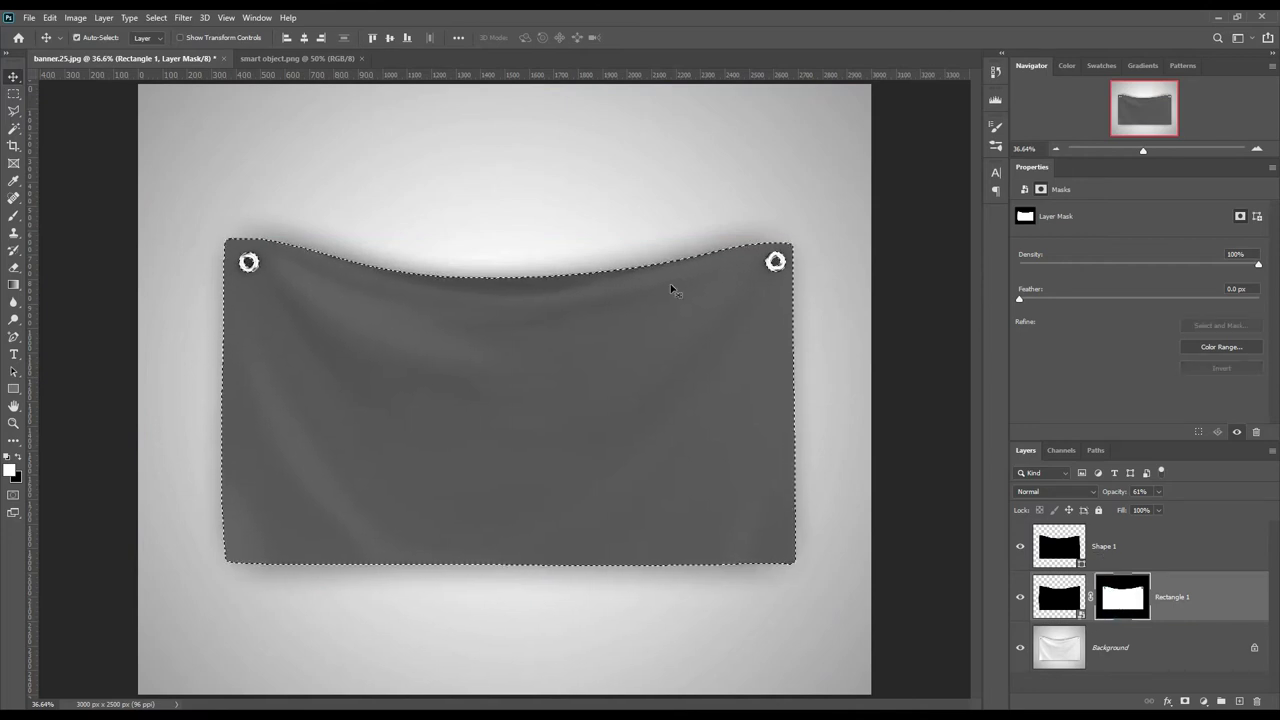
click(157, 17)
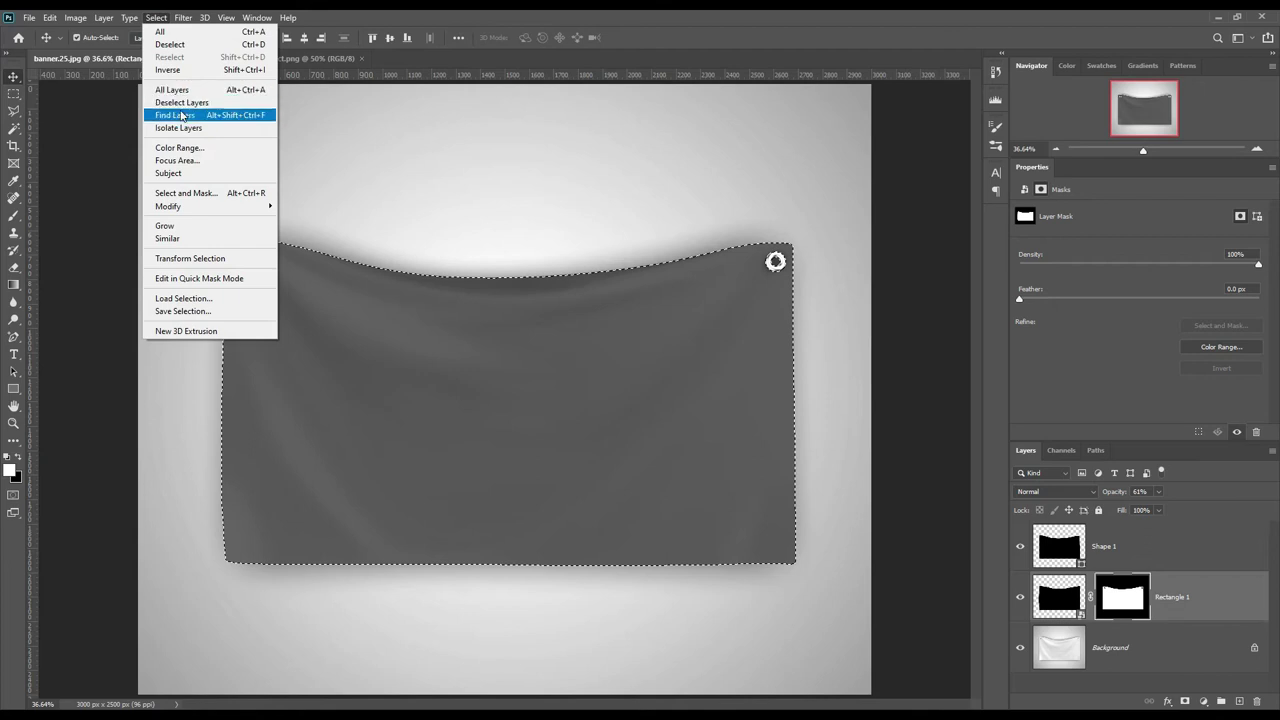
click(193, 72)
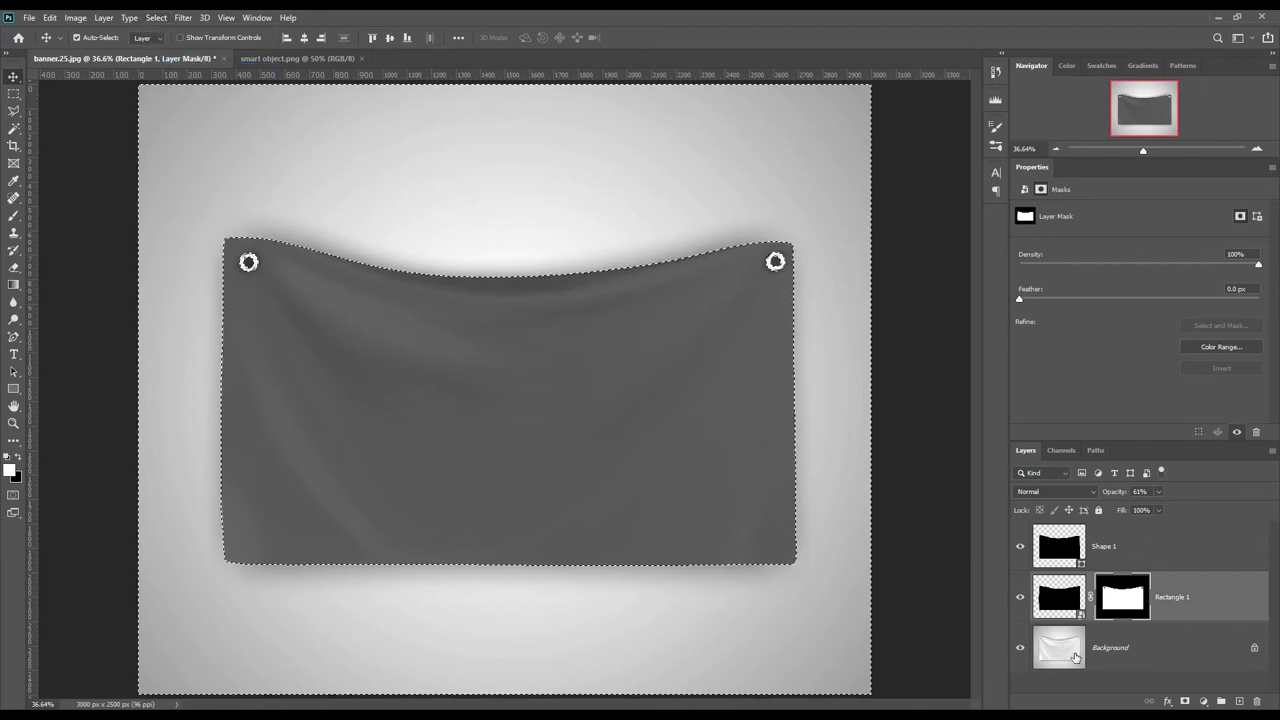
click(1200, 648)
click(1253, 648)
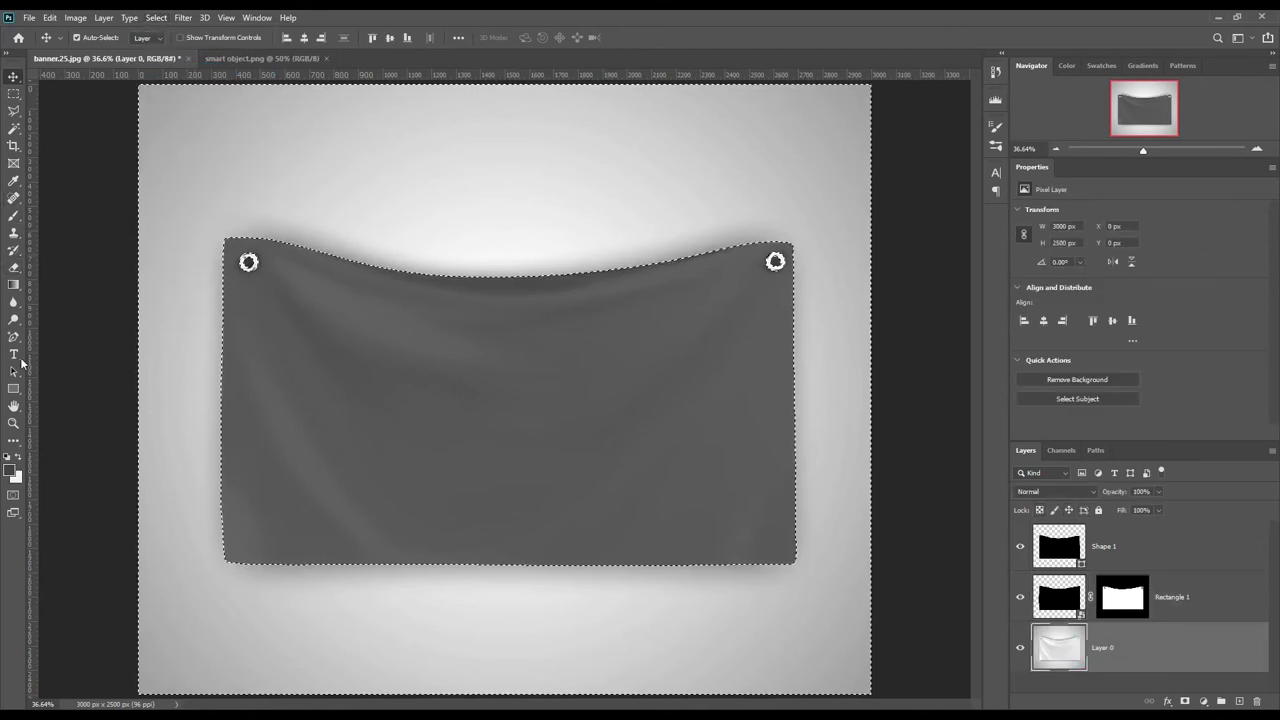
Smudge the banner's left edge and bottom-left corner at 80% strength, then deselect
click(13, 301)
click(50, 328)
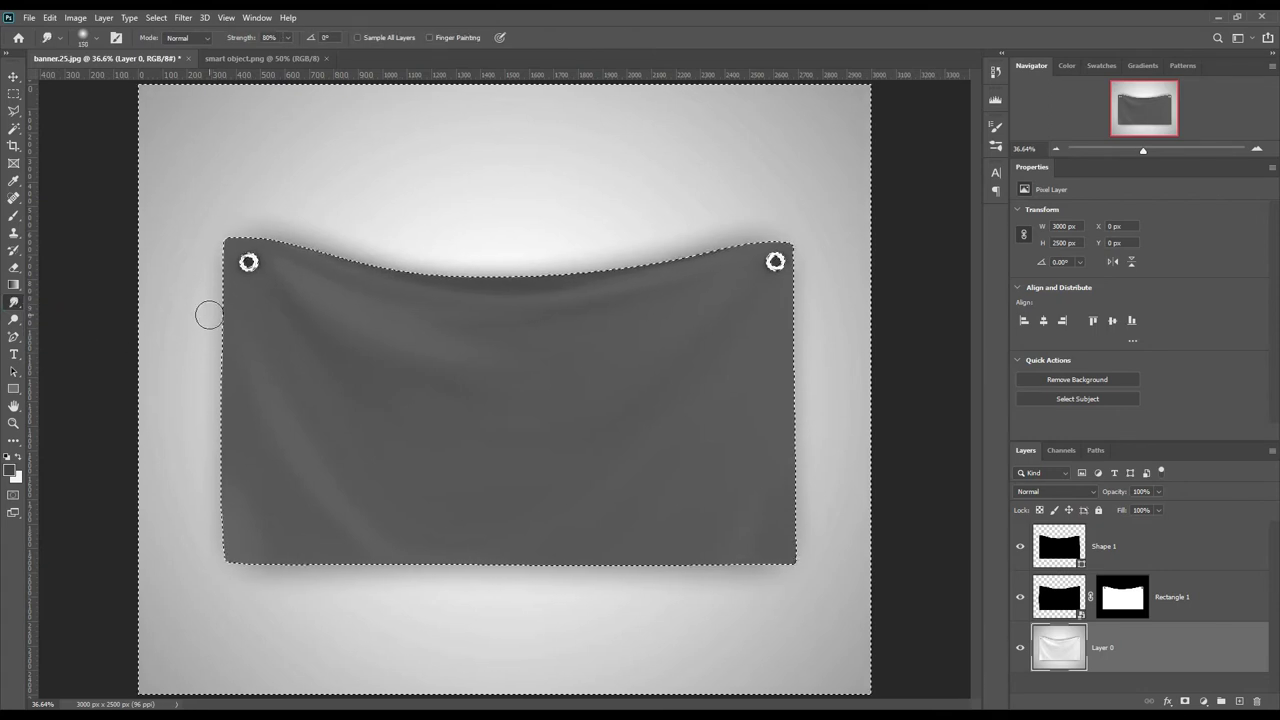
drag(220, 350, 224, 368)
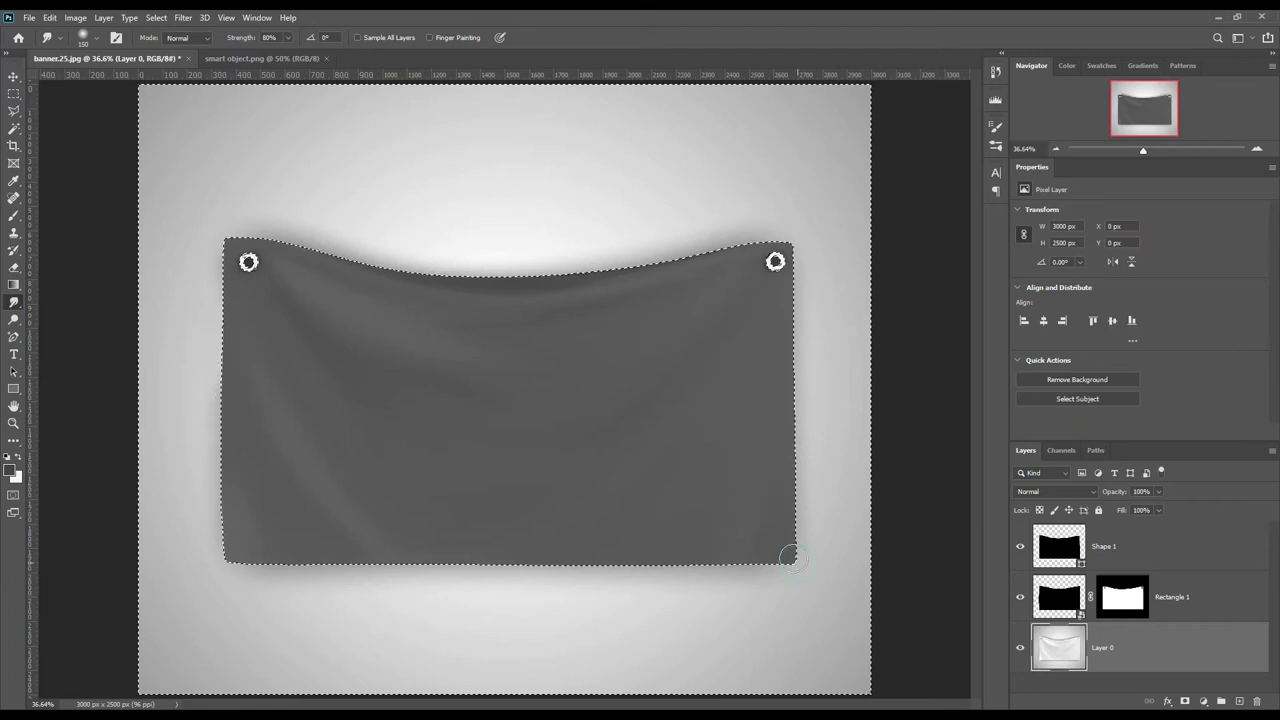
drag(238, 560, 233, 552)
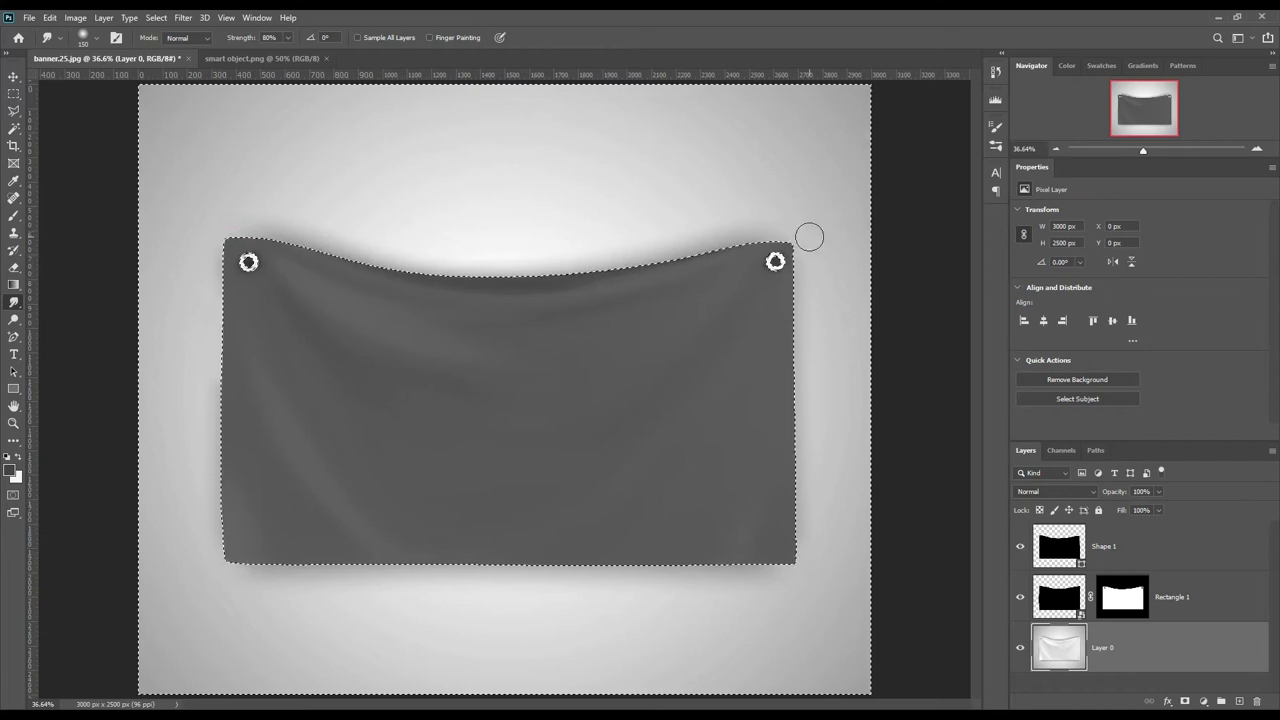
key(ctrl+d)
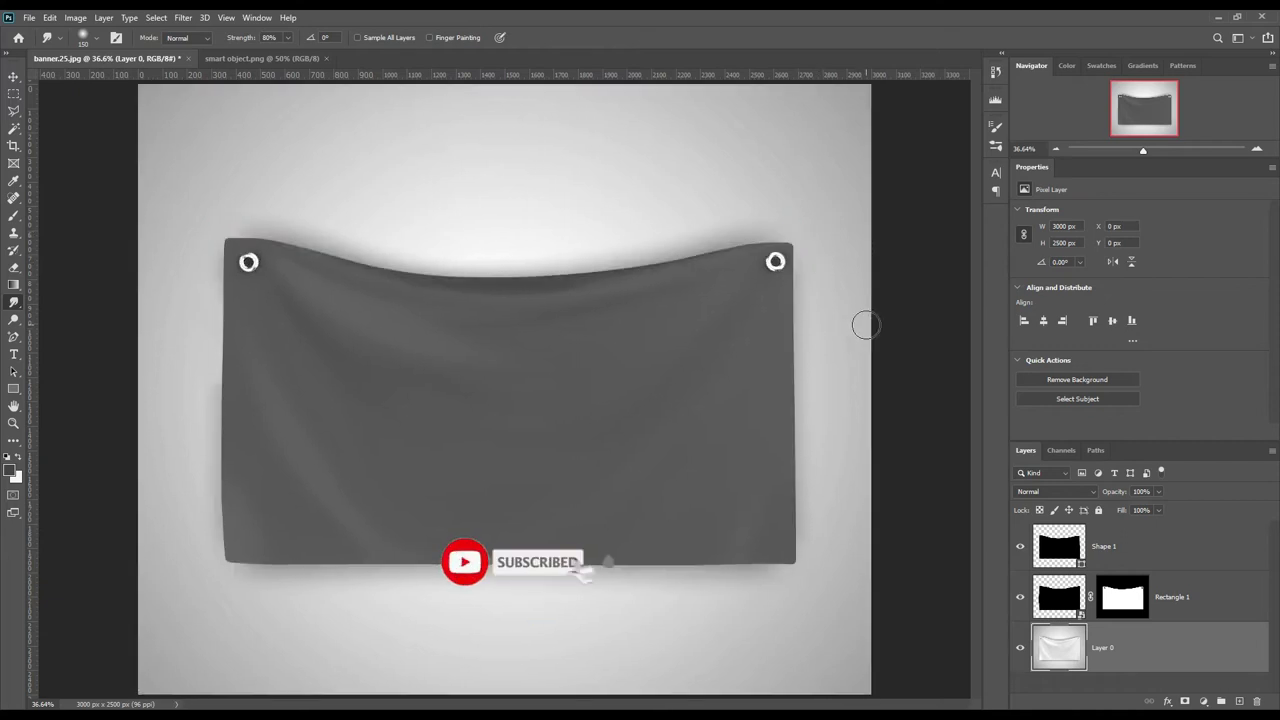
Open the Rectangle 1 smart object's contents for editing
key(v)
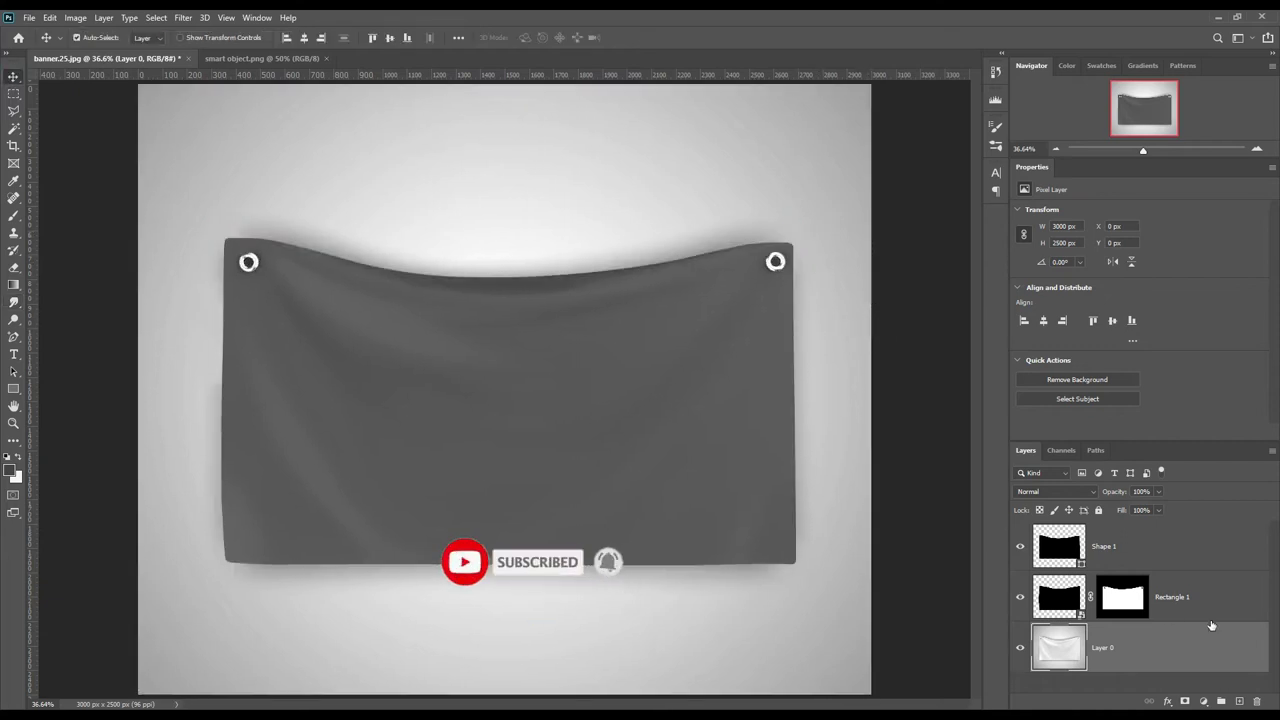
click(1205, 598)
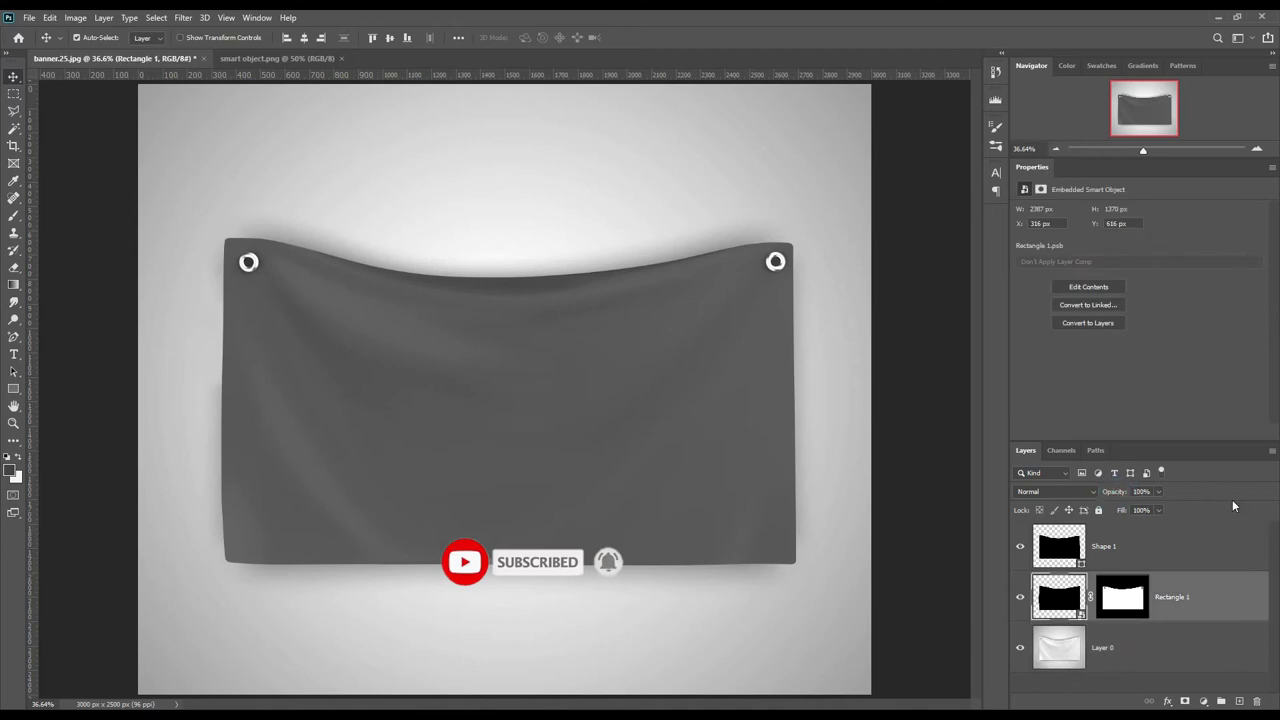
click(1106, 615)
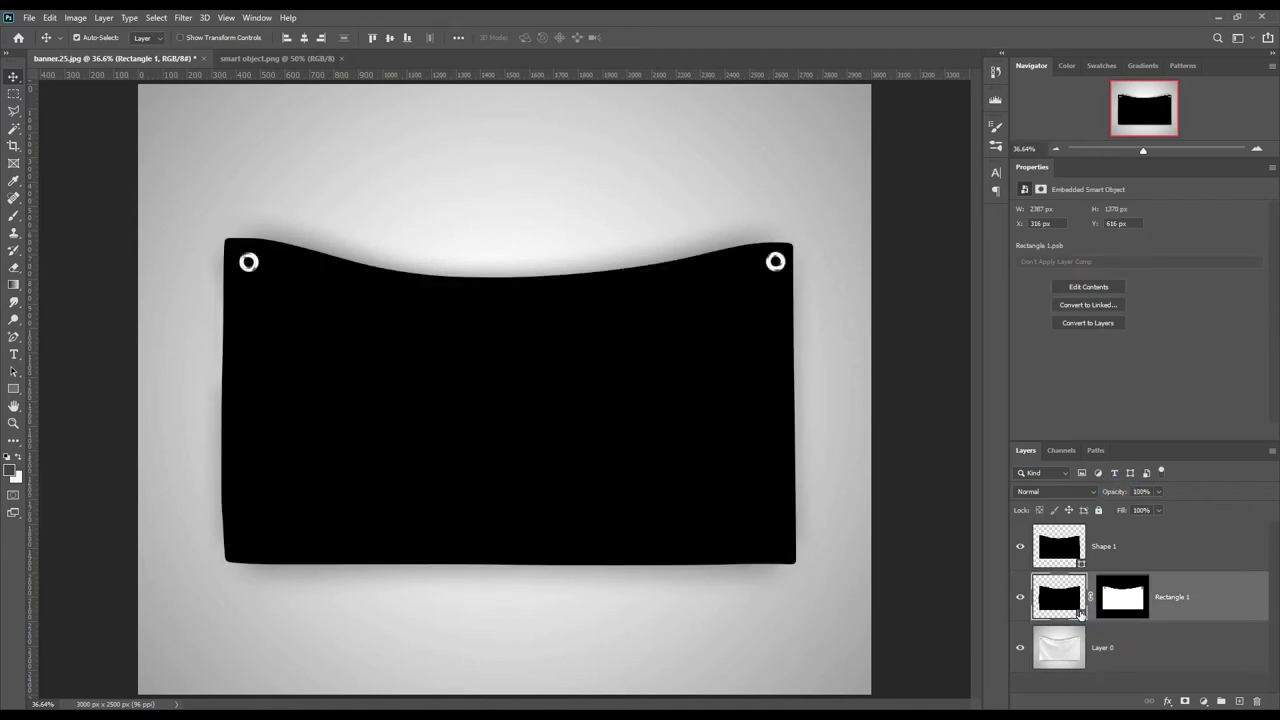
double_click(1080, 614)
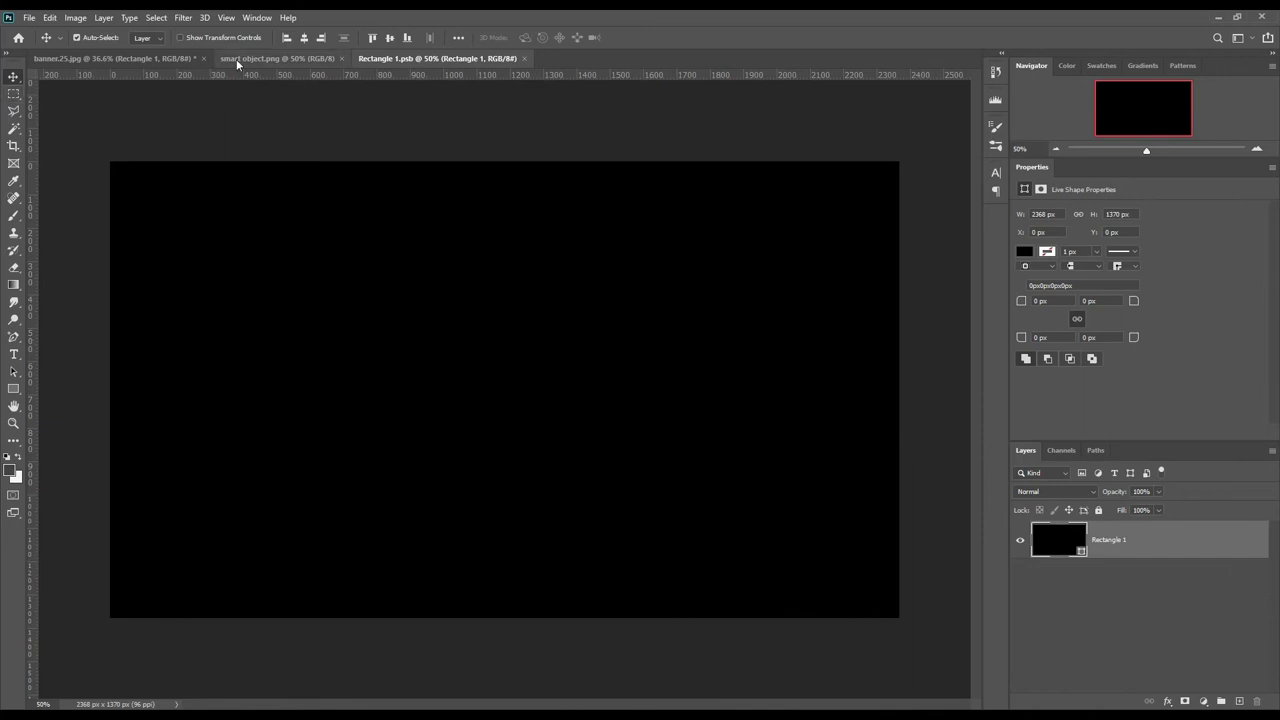
Place the 4th July flag art from smart object.png over the rectangle and save the contents
click(277, 58)
mouse_move(715, 390)
mouse_down()
mouse_move(420, 55)
mouse_move(660, 362)
mouse_up()
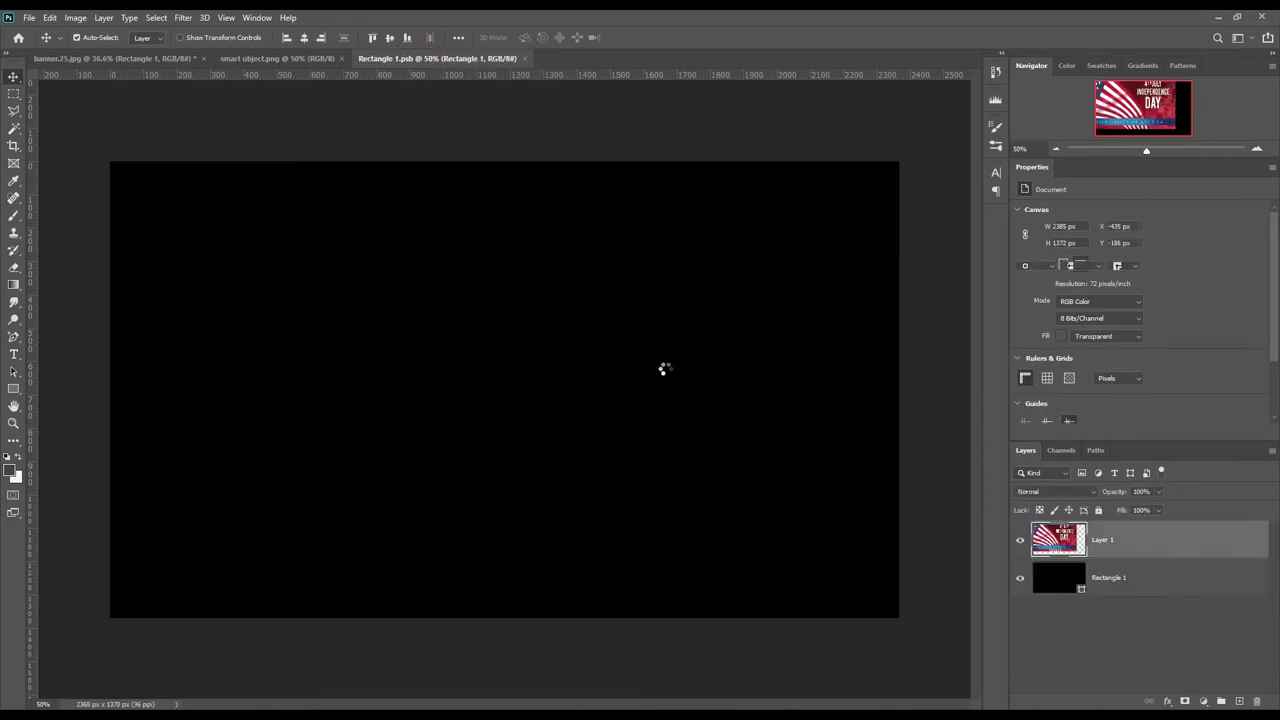
mouse_move(664, 368)
mouse_down()
mouse_move(619, 422)
mouse_move(613, 413)
mouse_up()
click(29, 17)
click(45, 165)
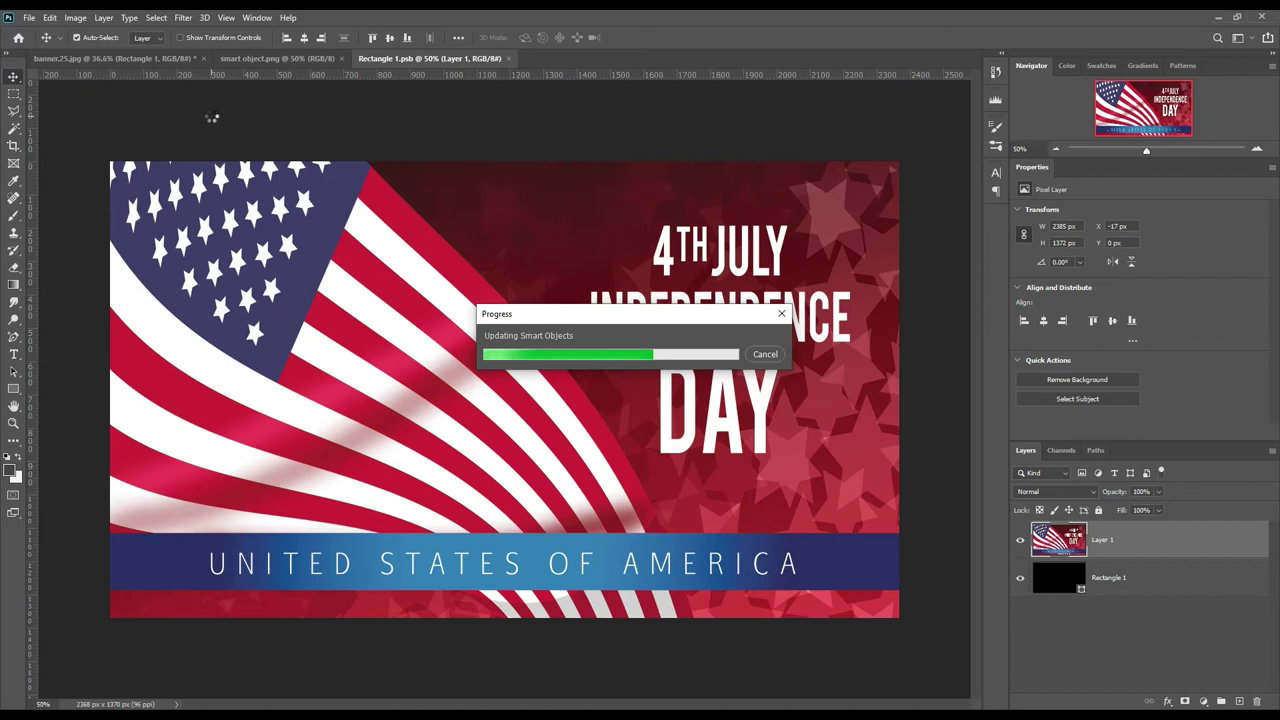
click(151, 60)
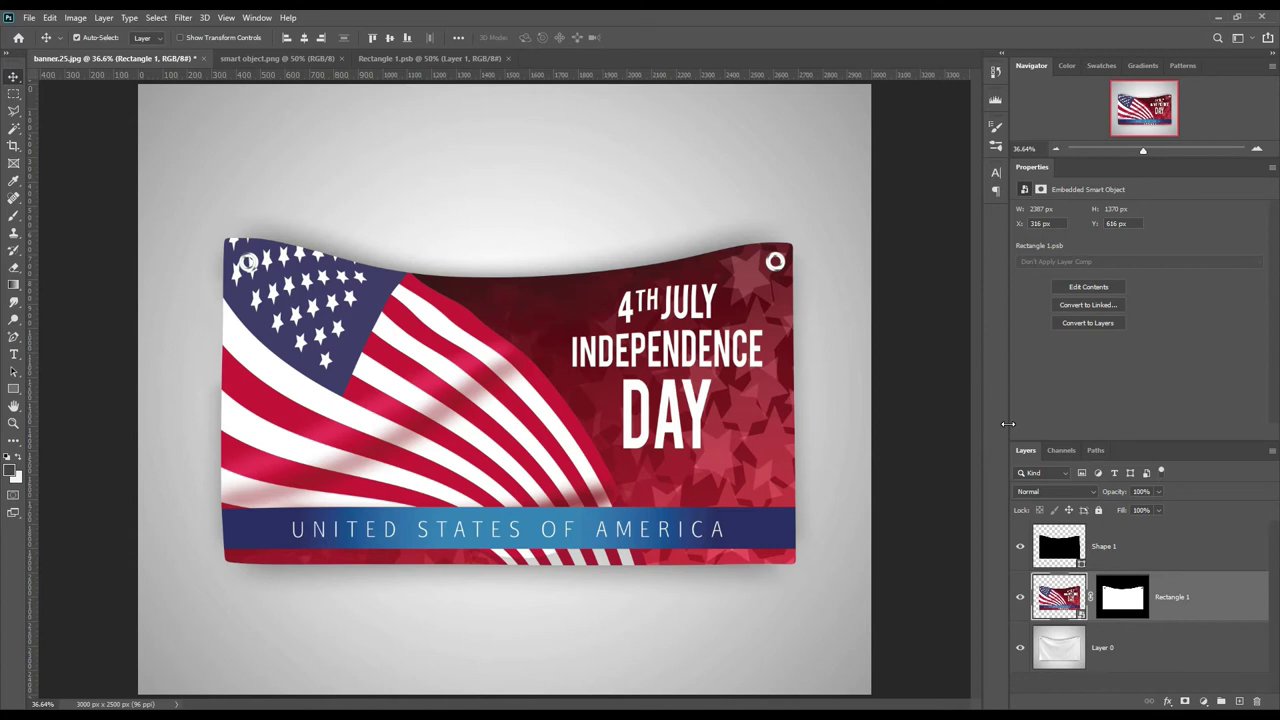
Copy the cloth from Layer 0 above Rectangle 1 in Multiply mode and hide Shape 1
ctrl+click(1122, 598)
click(1120, 647)
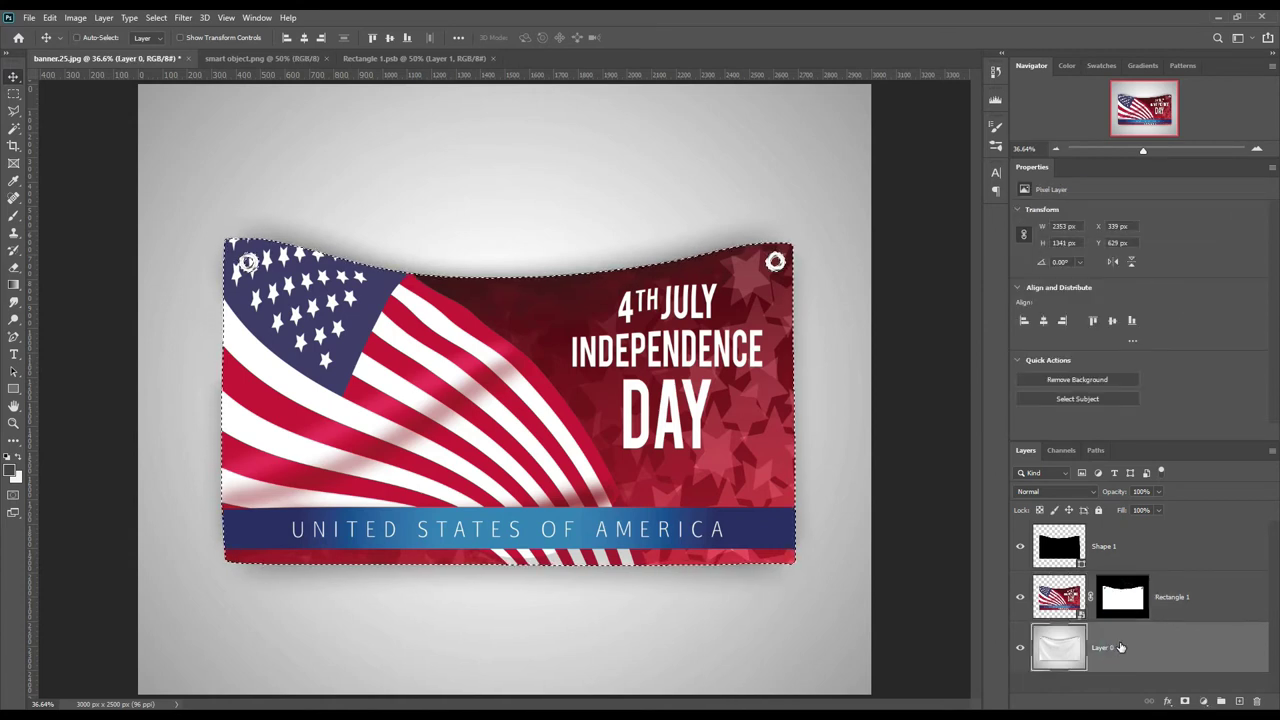
key(ctrl+j)
drag(1140, 650, 1038, 580)
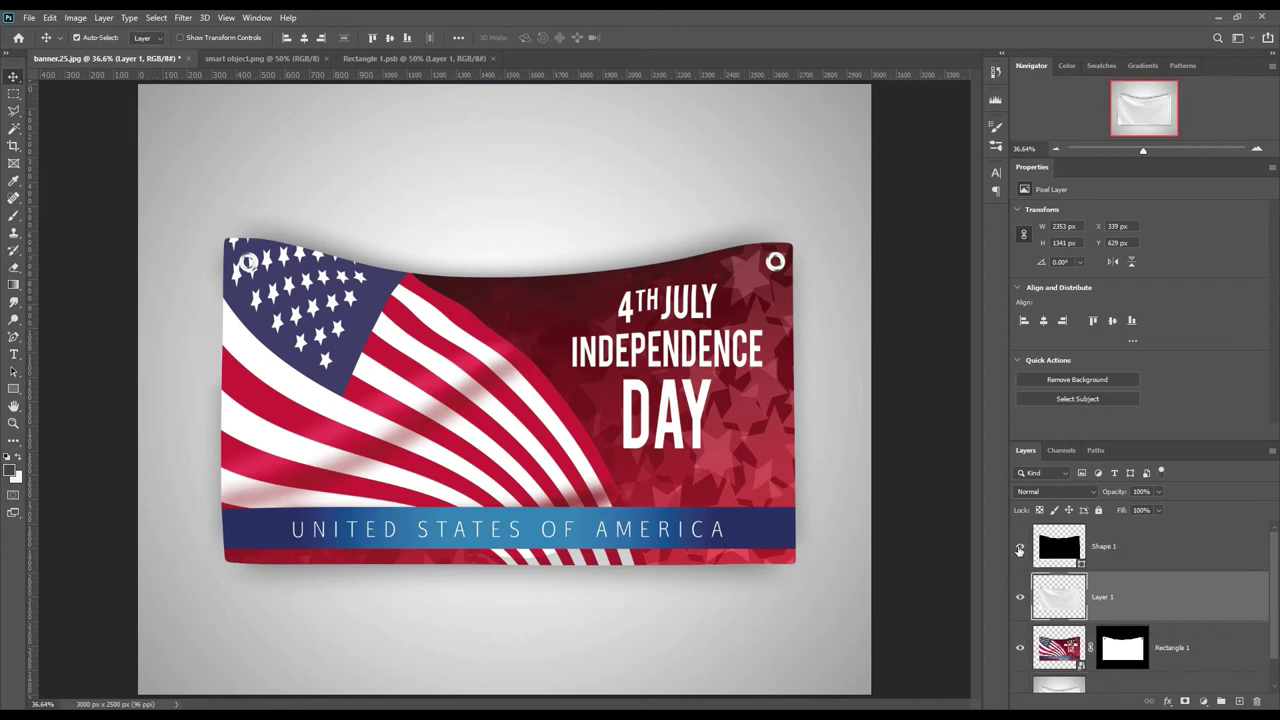
click(1020, 547)
click(1074, 490)
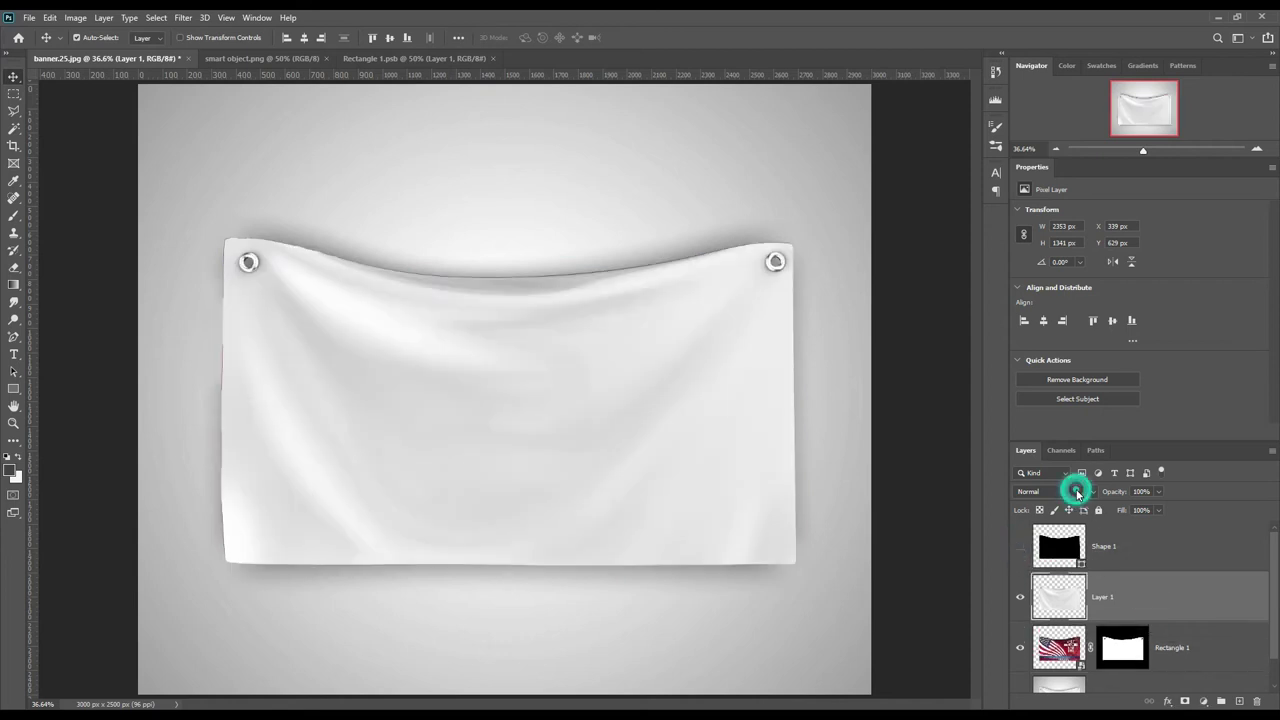
click(1041, 451)
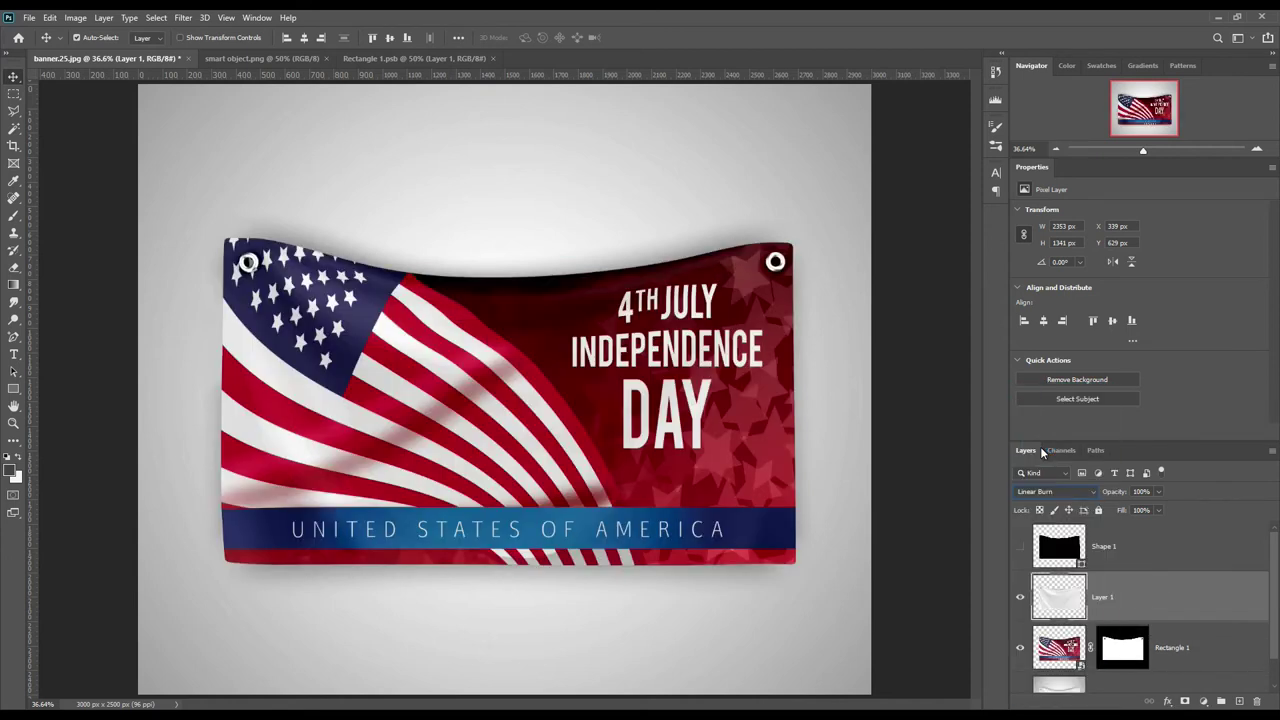
click(1082, 493)
click(1038, 429)
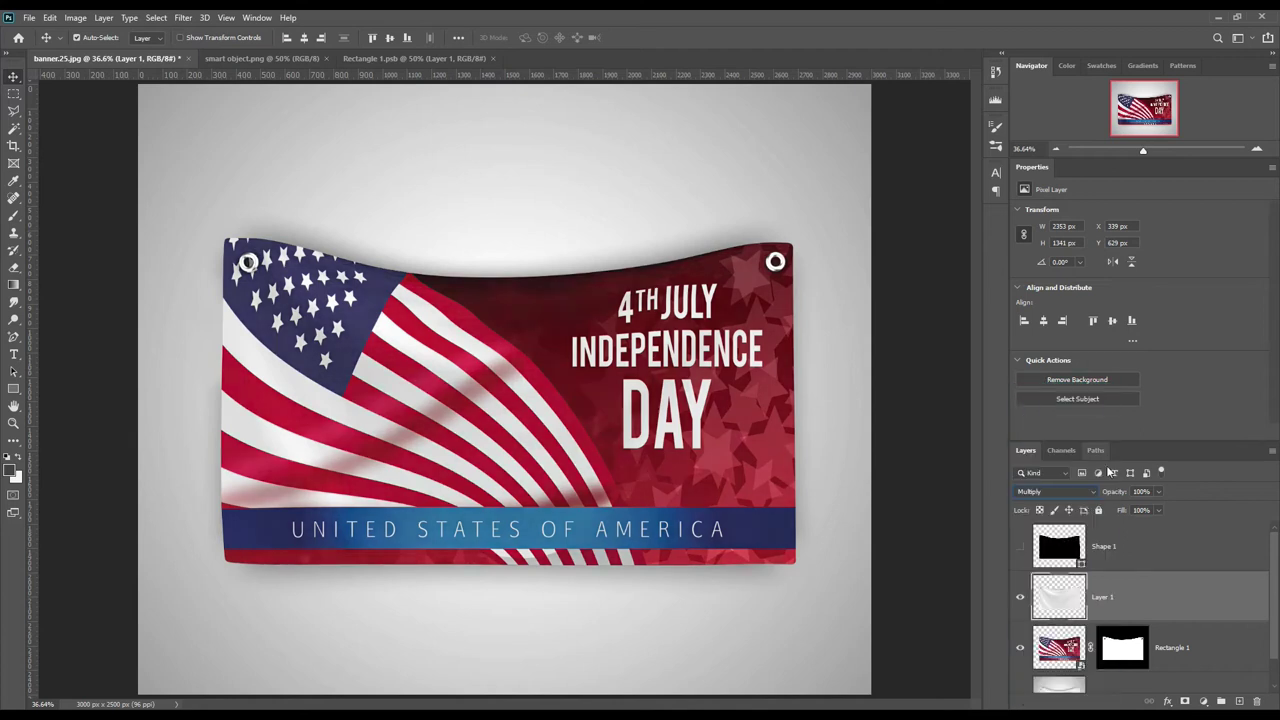
Duplicate the Multiply cloth layer twice and set the top copy to Screen
key(ctrl+j)
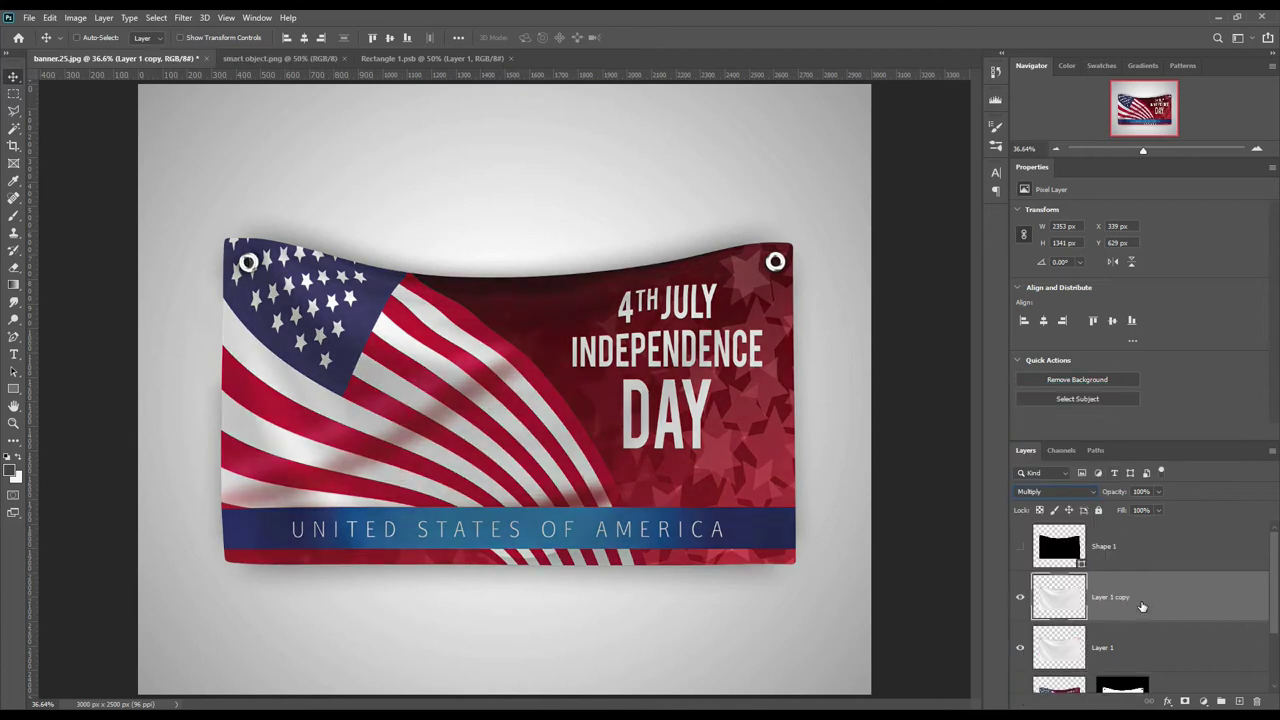
key(ctrl+j)
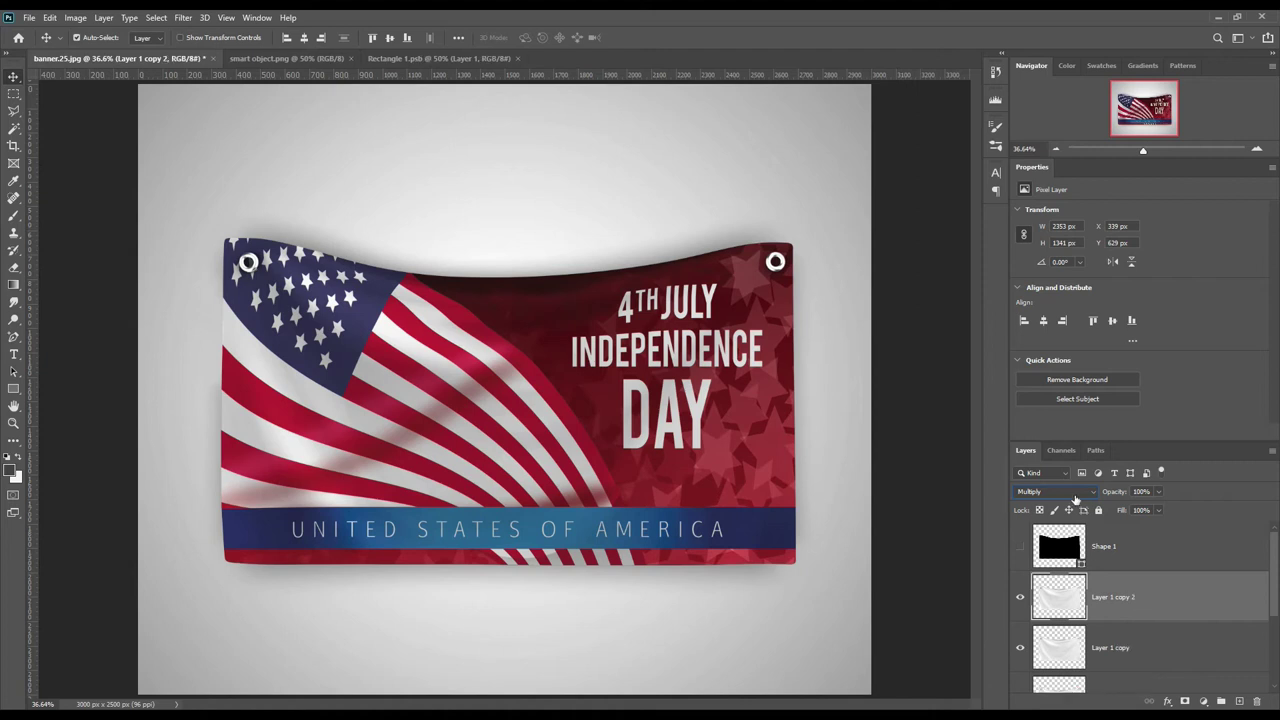
click(1076, 492)
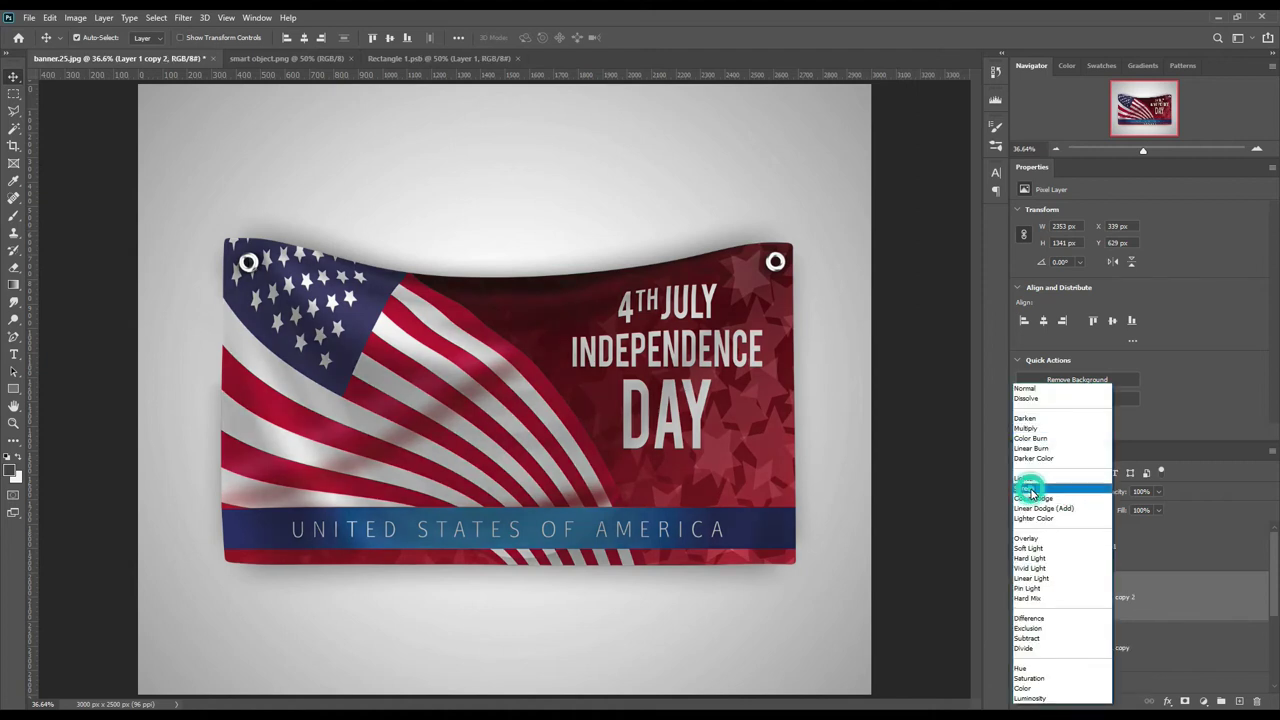
click(1030, 490)
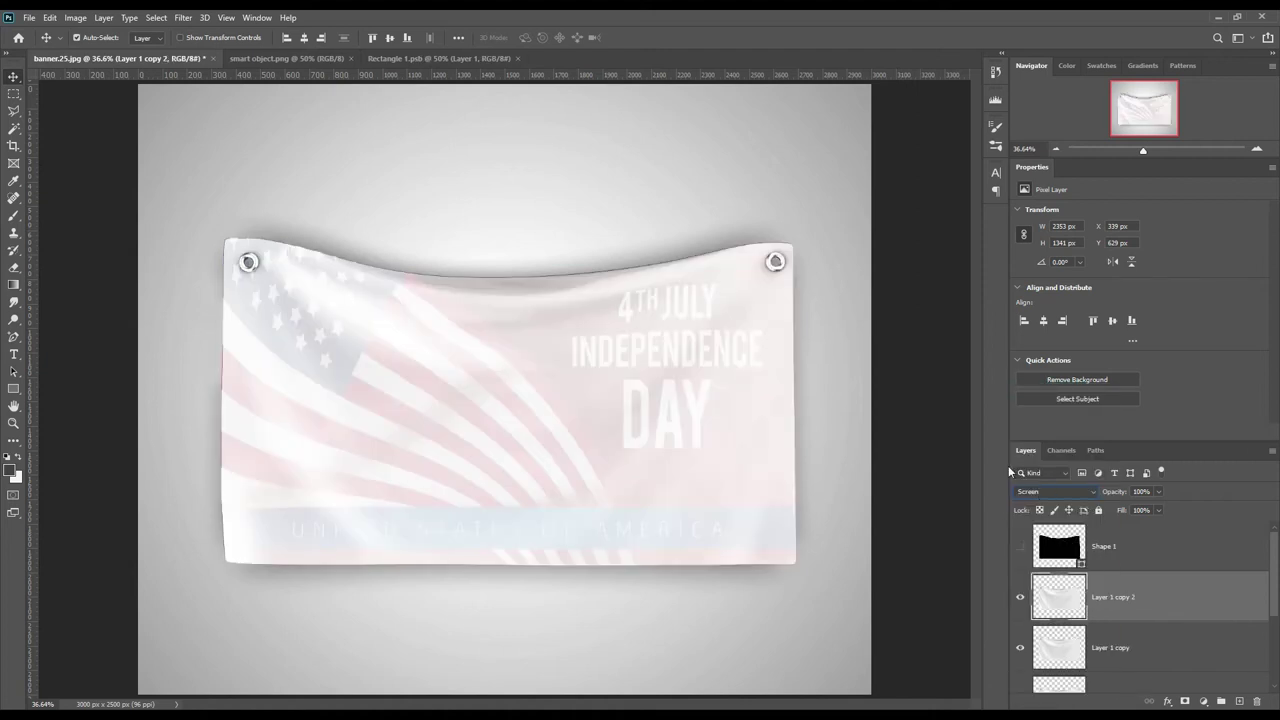
Apply Levels to the top screened cloth layer: black input 201, white output about 99
click(75, 17)
mouse_move(96, 55)
click(230, 64)
drag(798, 274, 929, 276)
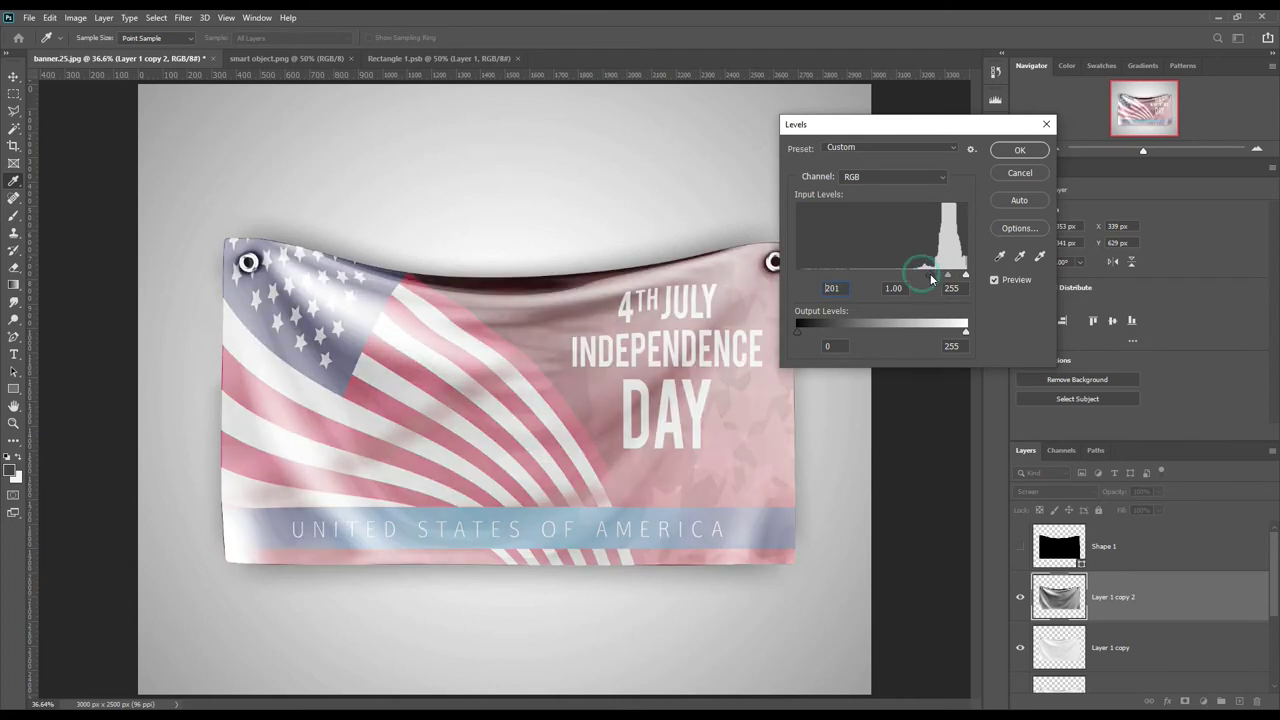
drag(965, 331, 859, 336)
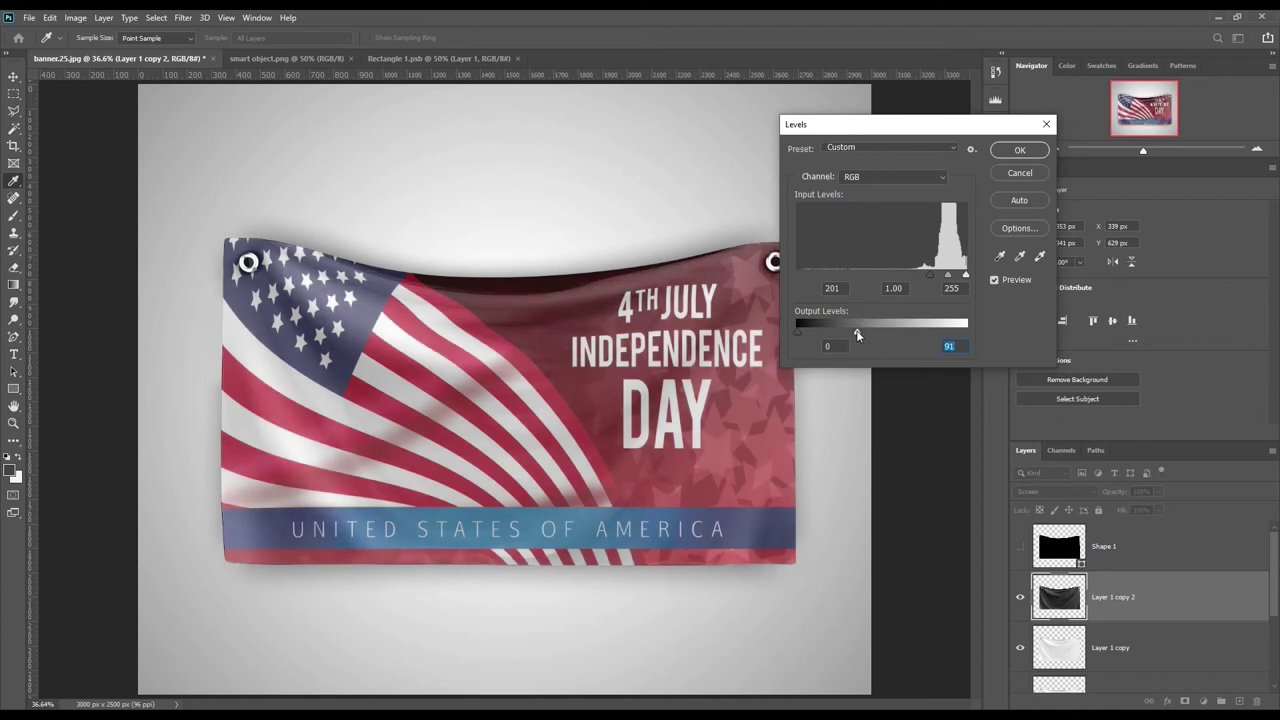
drag(859, 333, 859, 333)
Confirm the Levels adjustment and enlarge the Layers panel list
click(1003, 156)
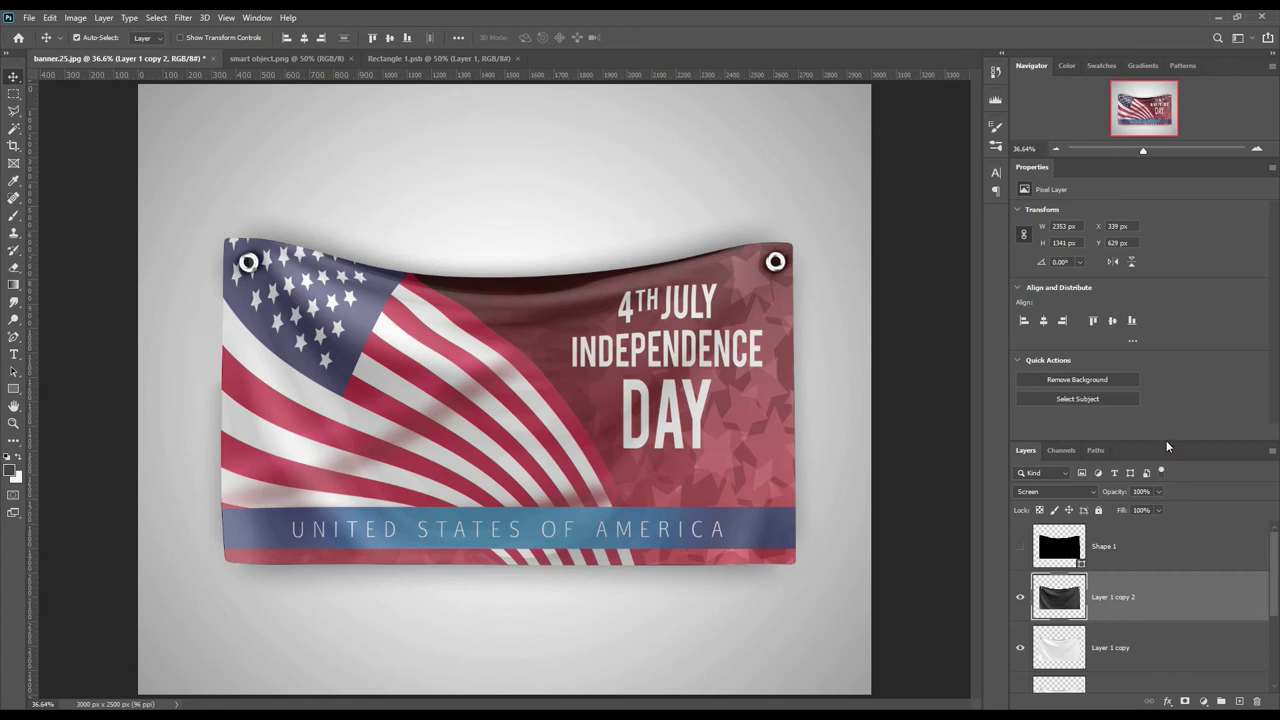
drag(1174, 440, 1170, 342)
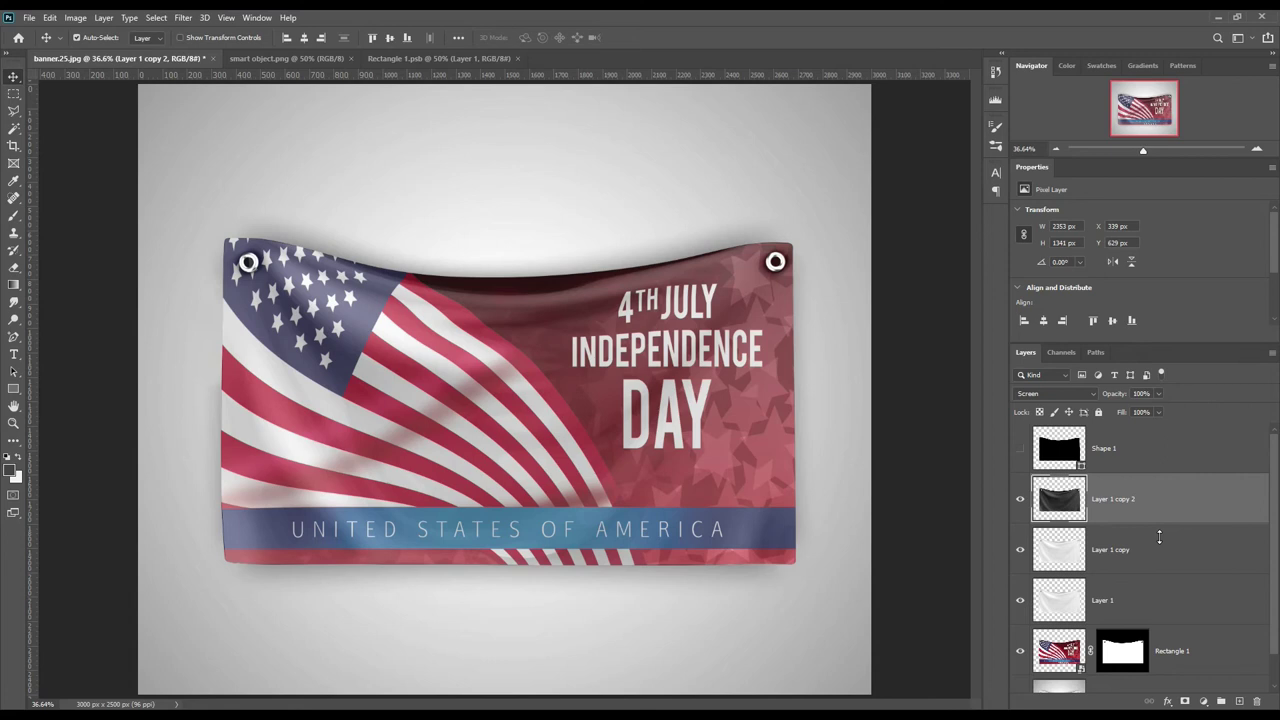
scroll(1171, 548, down, 1)
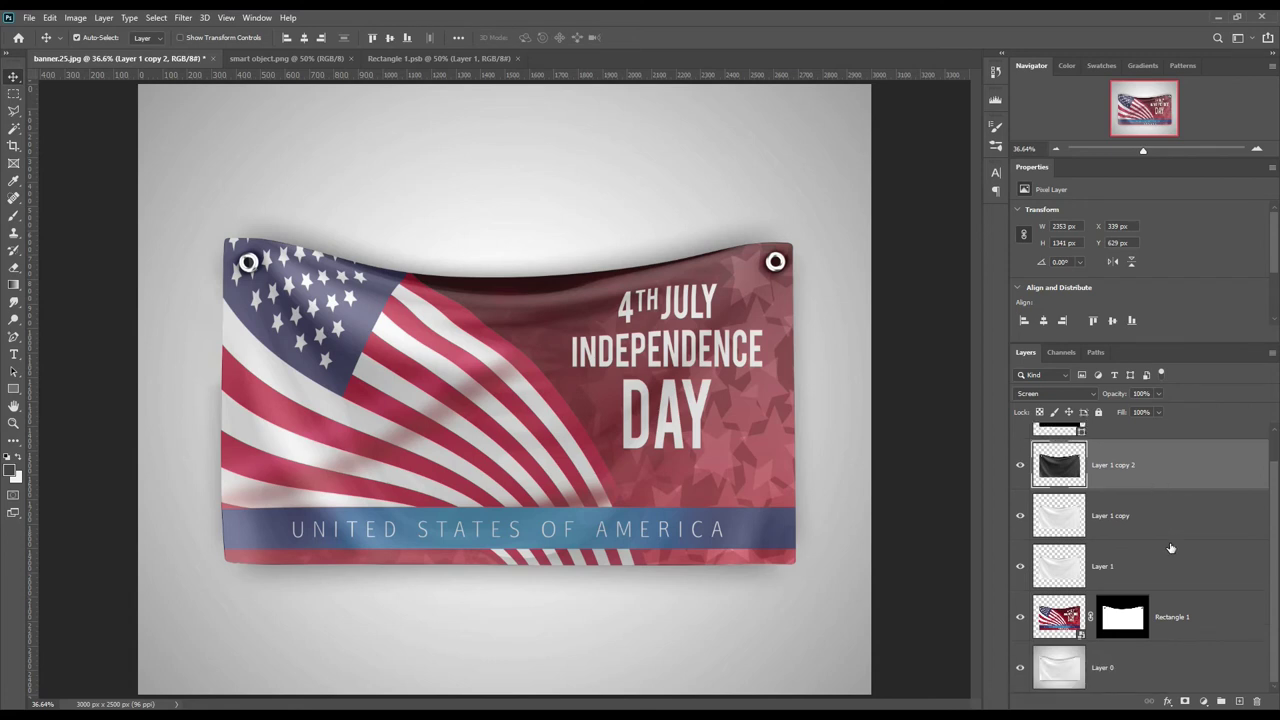
Compare shading by toggling Layer 1 copy and Layer 1, leaving Layer 1 copy hidden
click(1138, 515)
click(1020, 516)
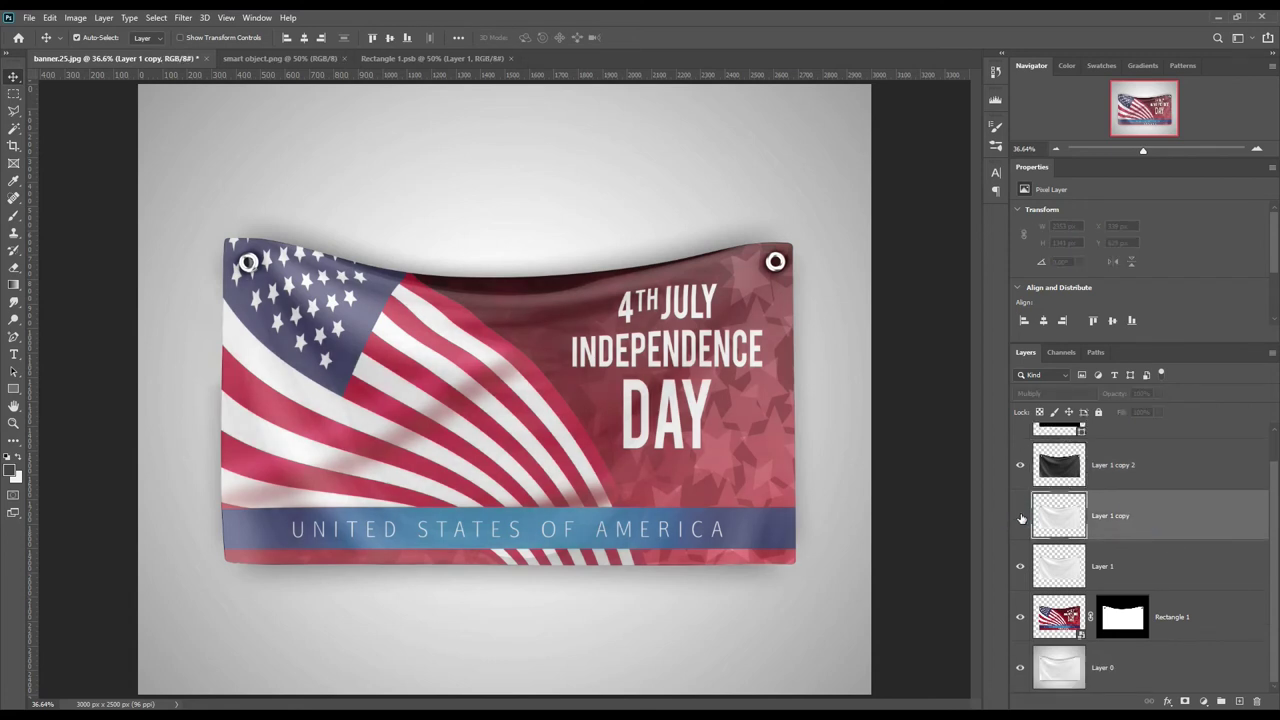
click(1020, 566)
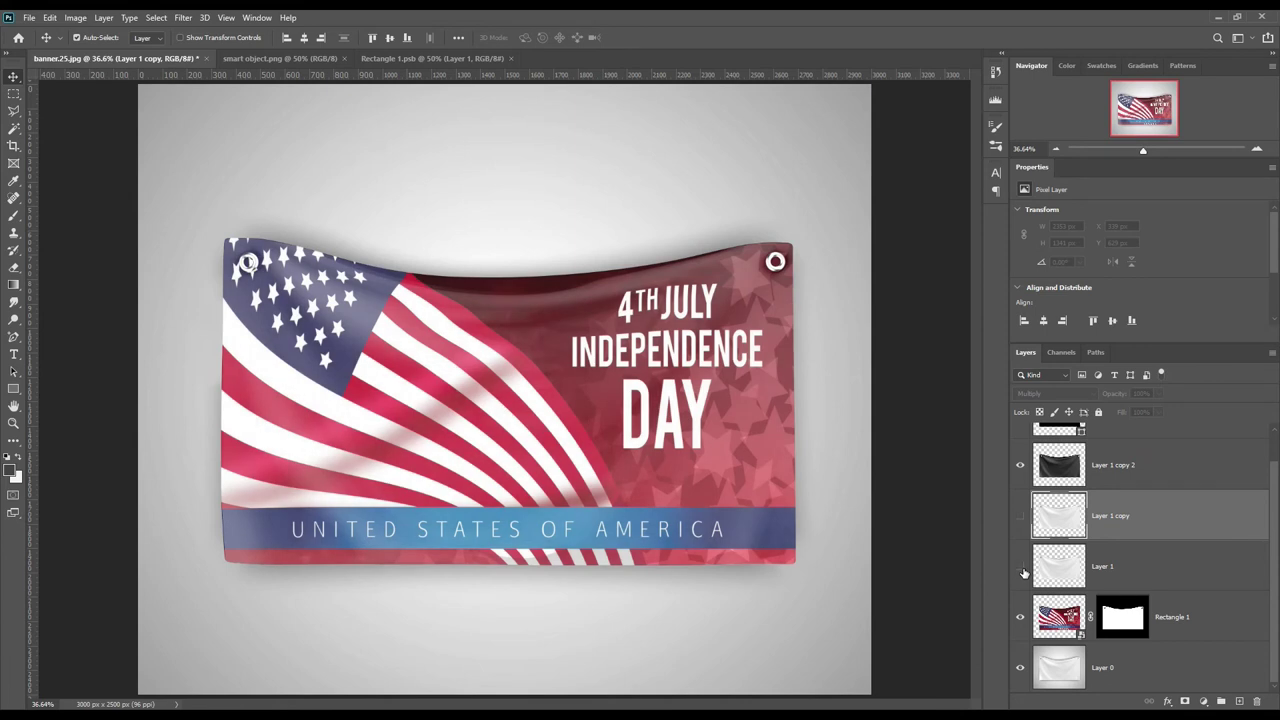
click(1020, 566)
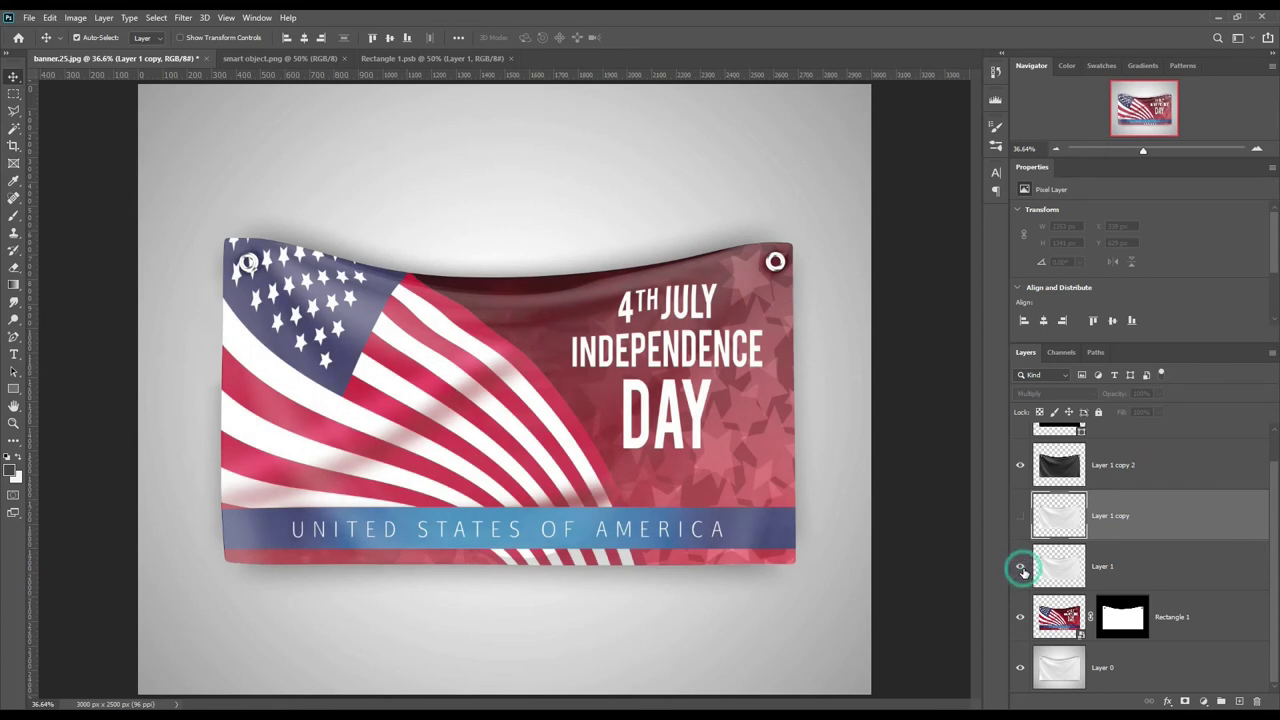
click(1020, 516)
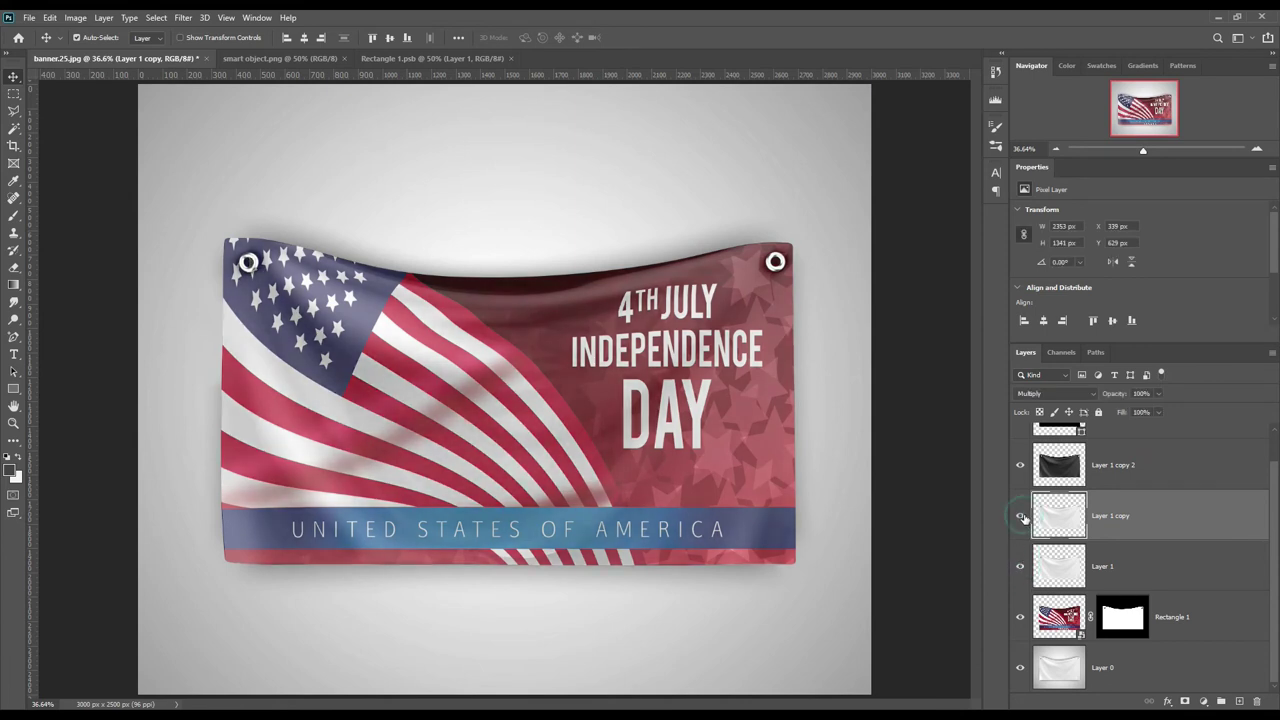
click(1020, 516)
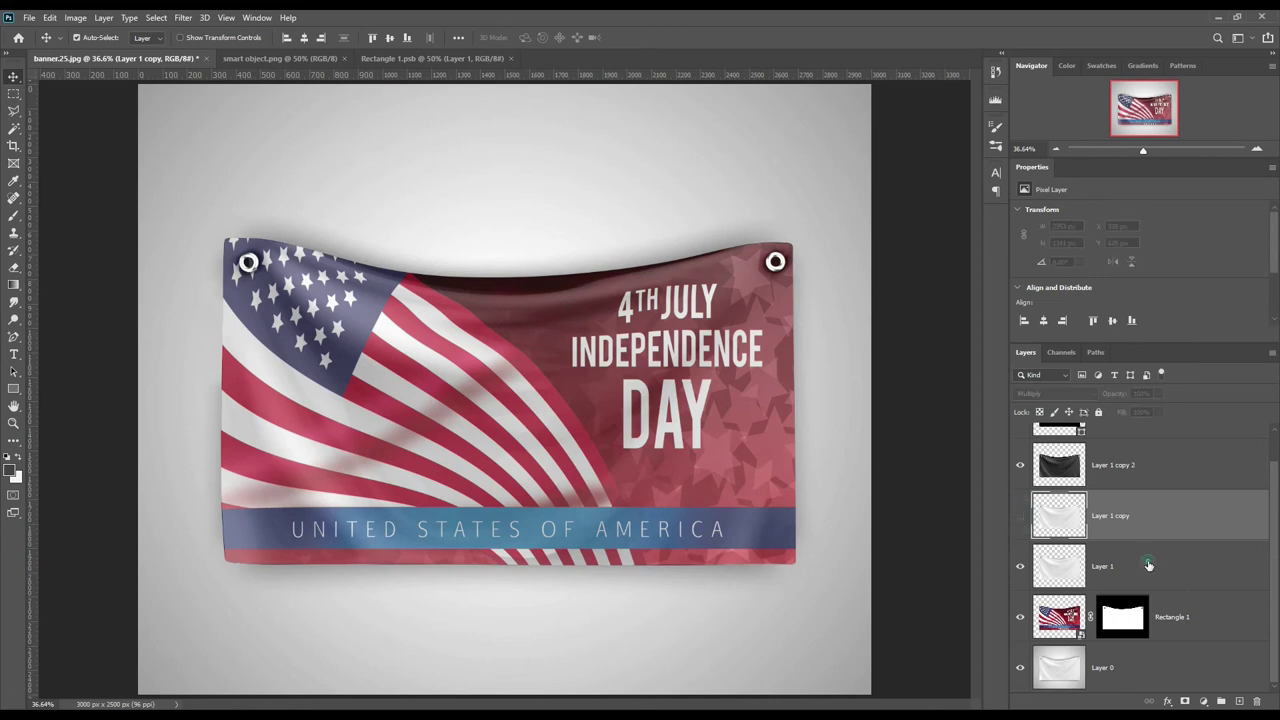
click(1148, 564)
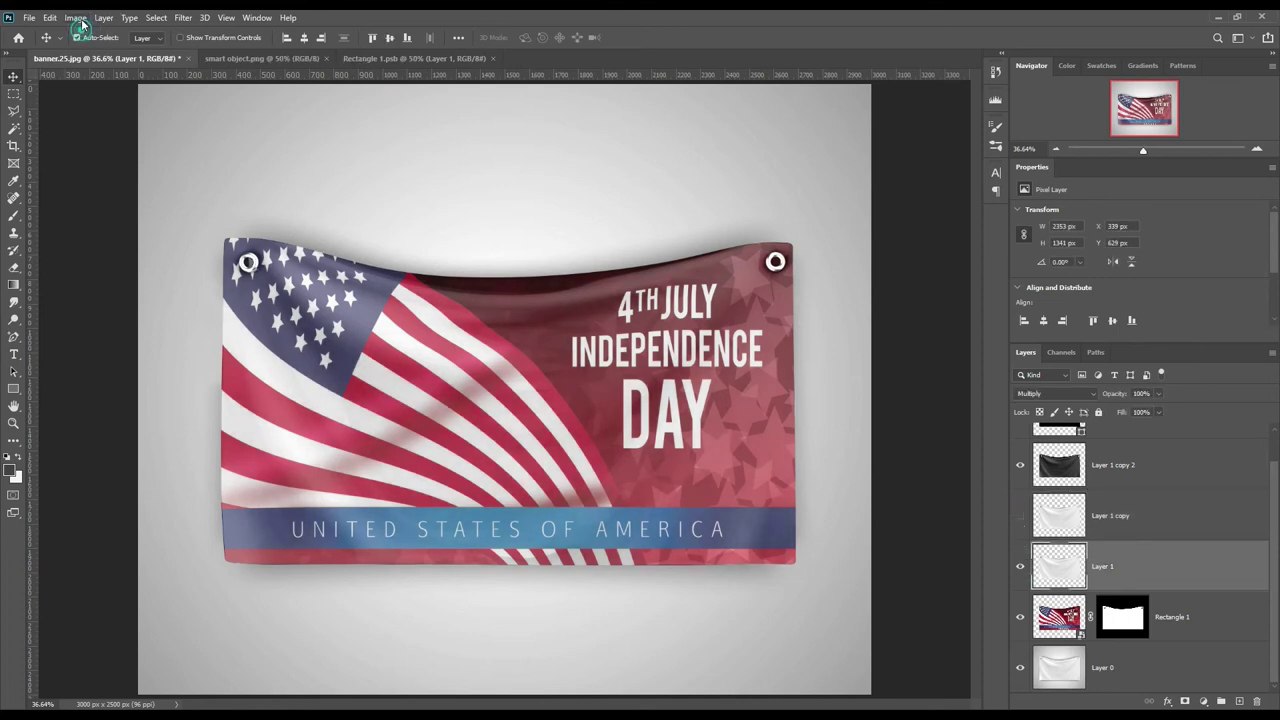
Apply Levels to Layer 1, raising the black input to 107 and adjusting midtones
click(75, 17)
click(232, 66)
drag(883, 275, 861, 277)
click(852, 272)
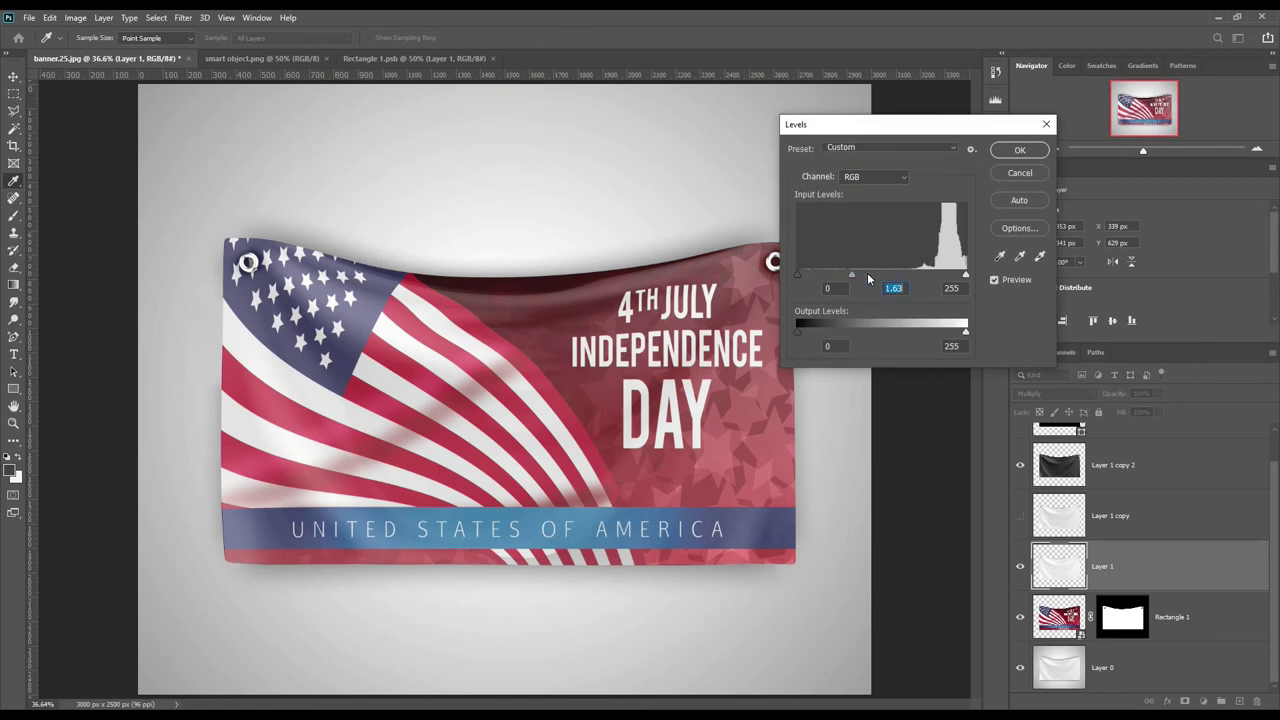
drag(880, 275, 910, 273)
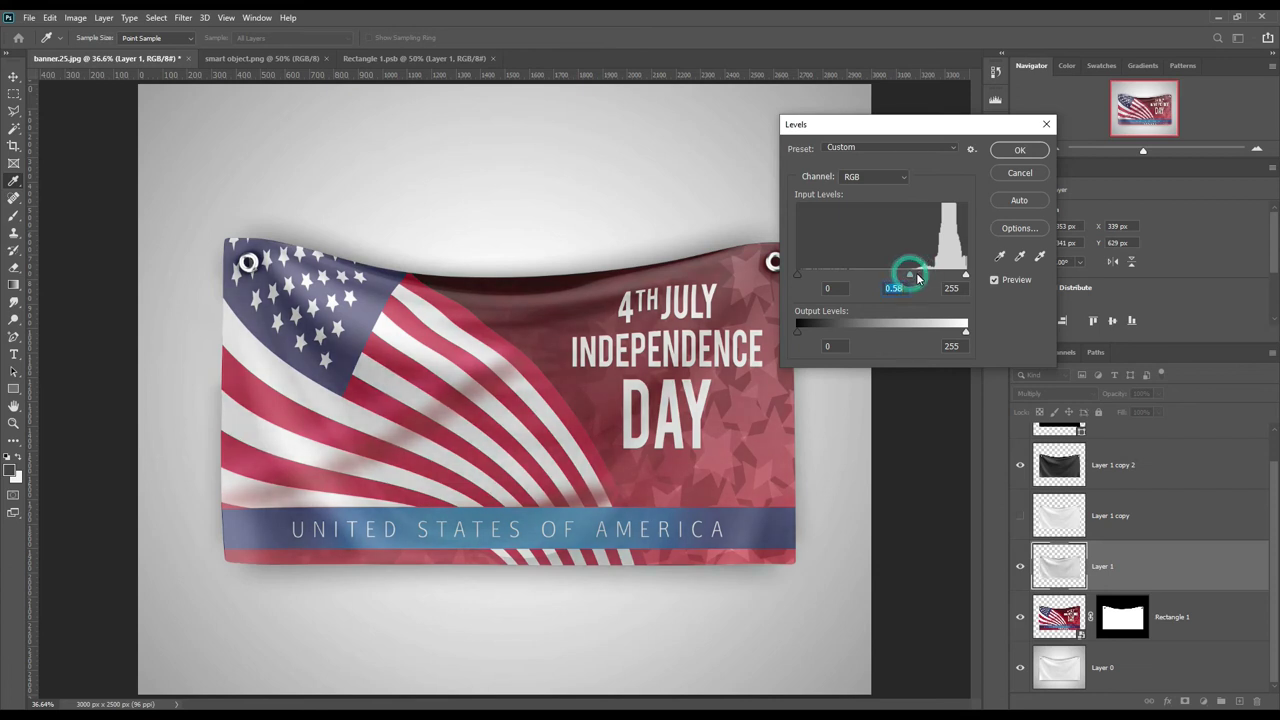
mouse_move(828, 274)
mouse_down()
mouse_move(928, 275)
mouse_move(824, 274)
mouse_move(909, 274)
mouse_up()
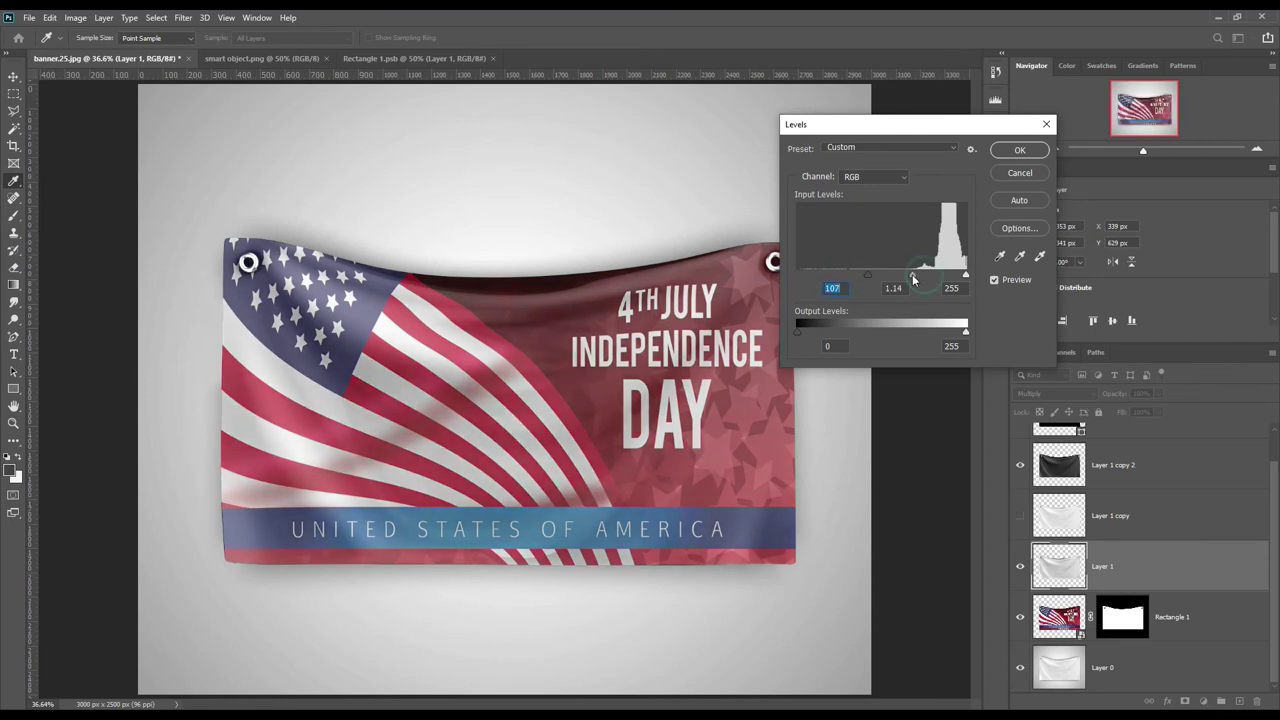
click(1010, 150)
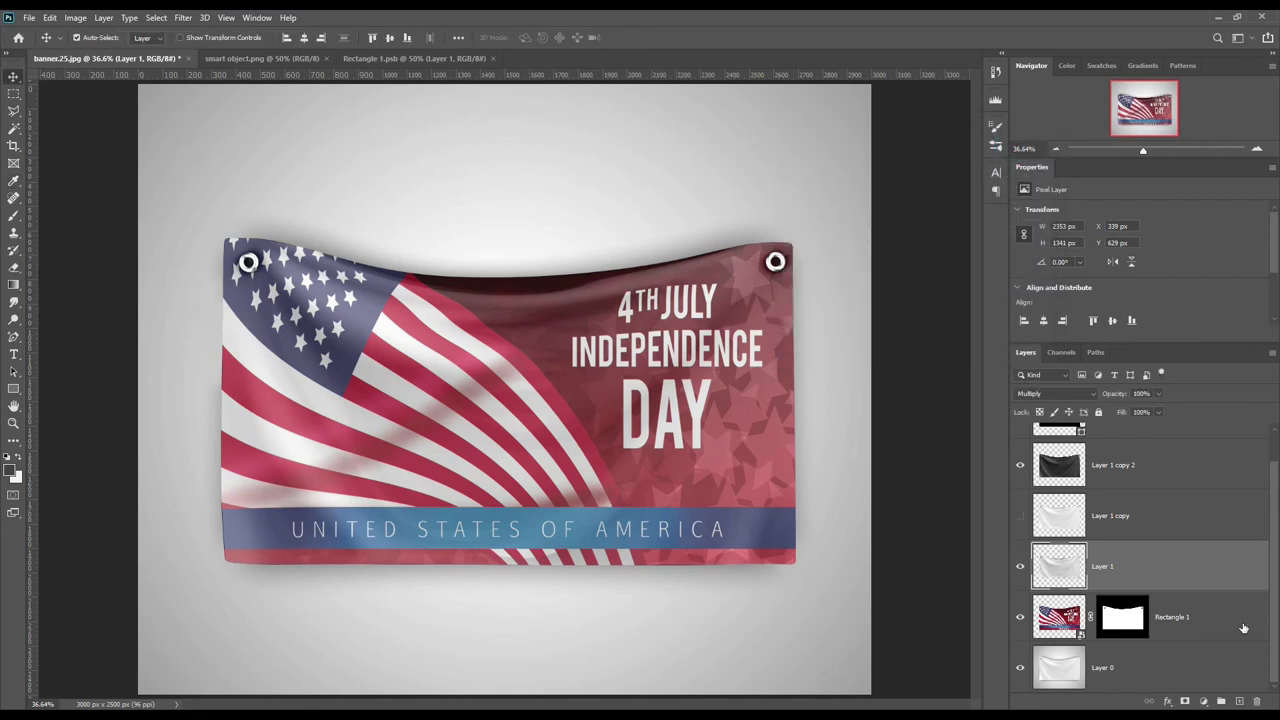
Keep Layer 1 on Multiply and group Layer 1, Layer 1 copy and Layer 1 copy 2
click(1020, 515)
click(1020, 515)
click(1084, 395)
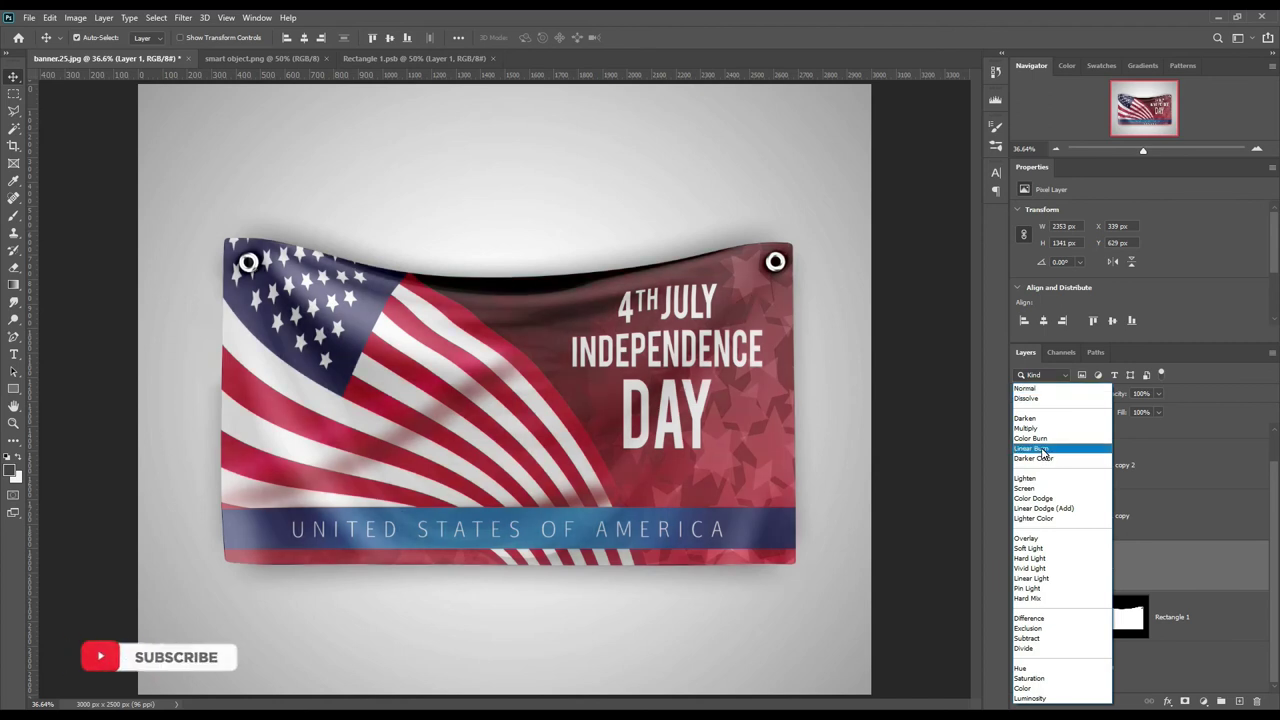
click(1041, 427)
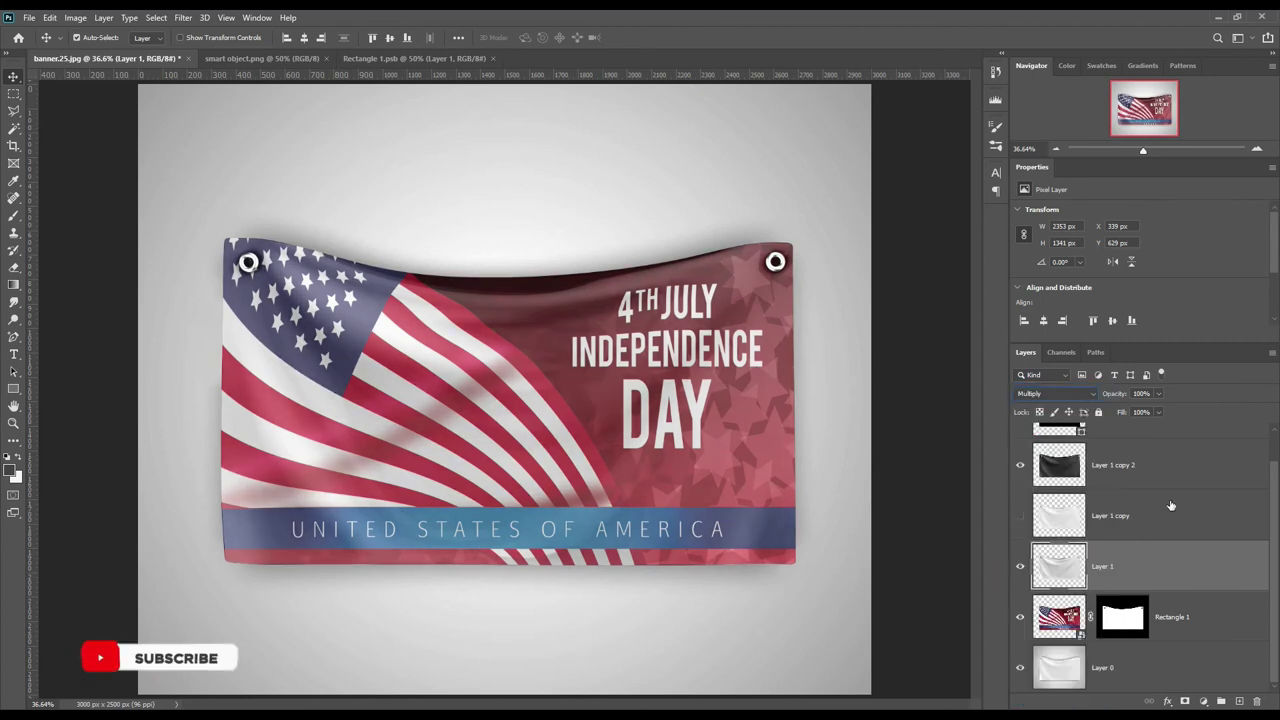
shift+click(1155, 488)
key(ctrl+g)
double_click(1067, 481)
Name the group FX and load the Rectangle 1 mask as an inverted selection
text(FX)
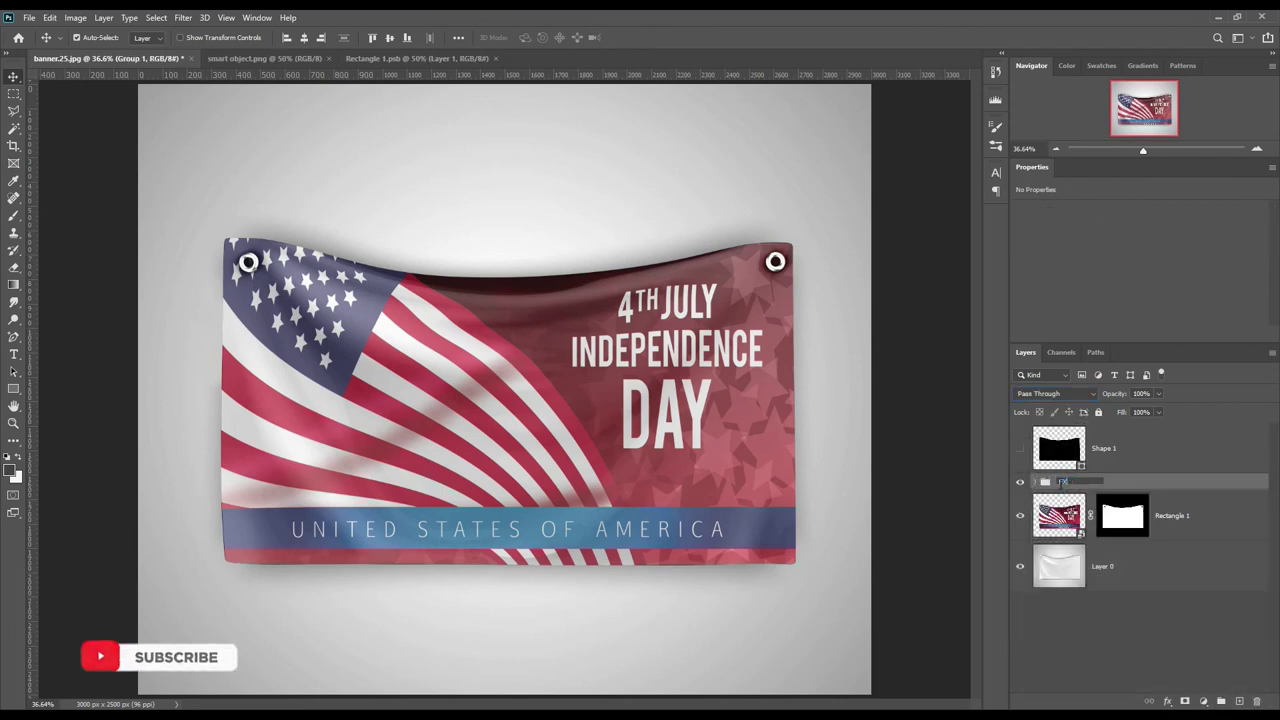
click(1205, 532)
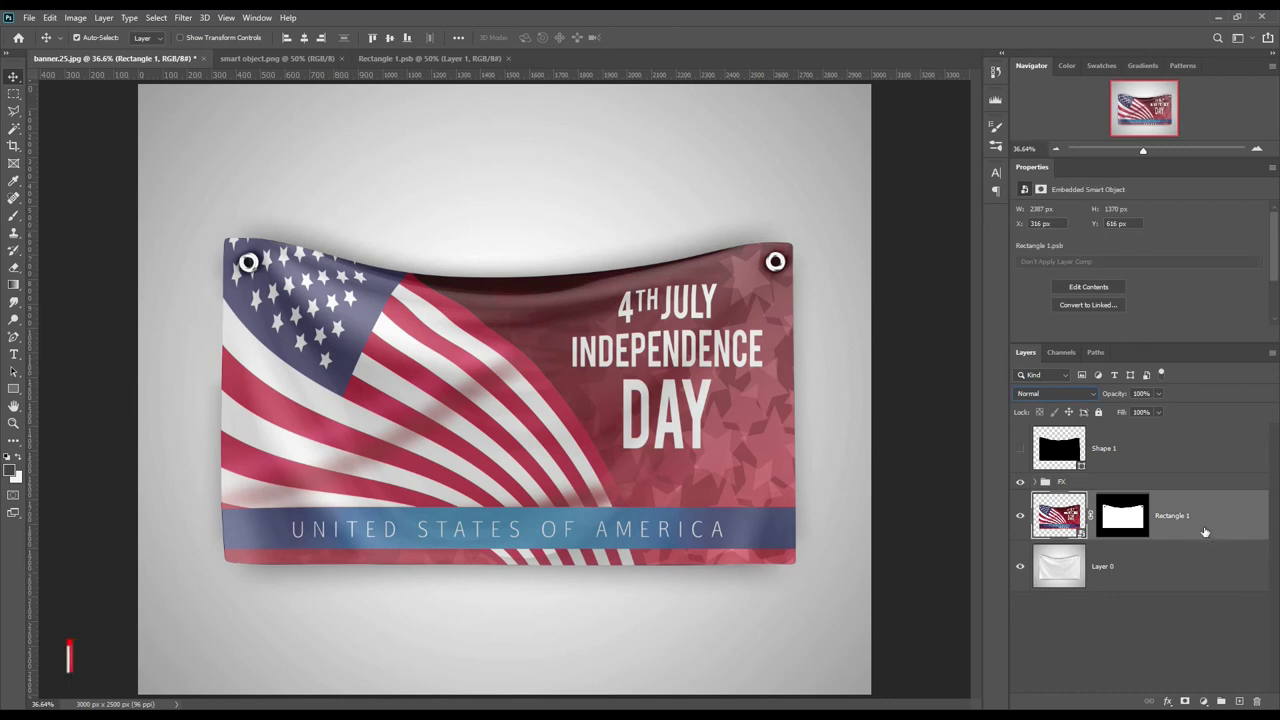
click(1132, 521)
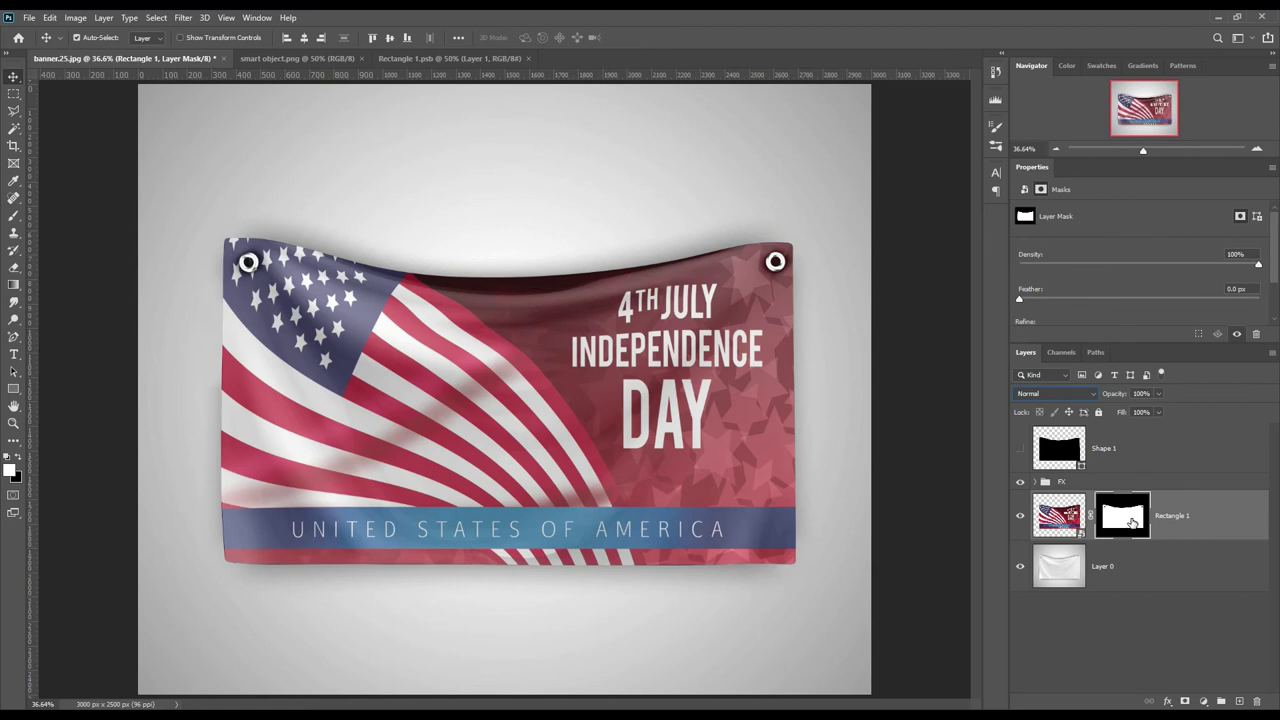
ctrl+click(1132, 521)
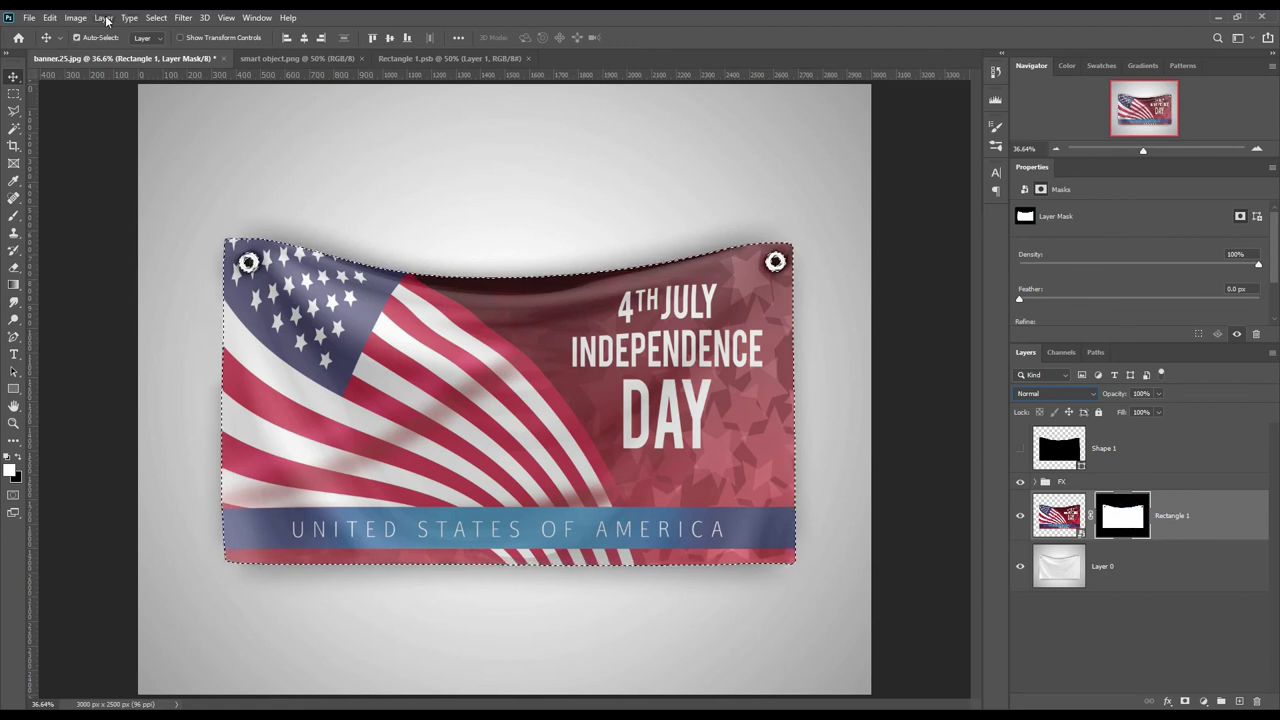
click(156, 17)
click(186, 75)
Add a Solid Color fill above Layer 0 using the bottom strip's blue, 427aa7
click(1183, 575)
right_click(1165, 463)
click(1221, 474)
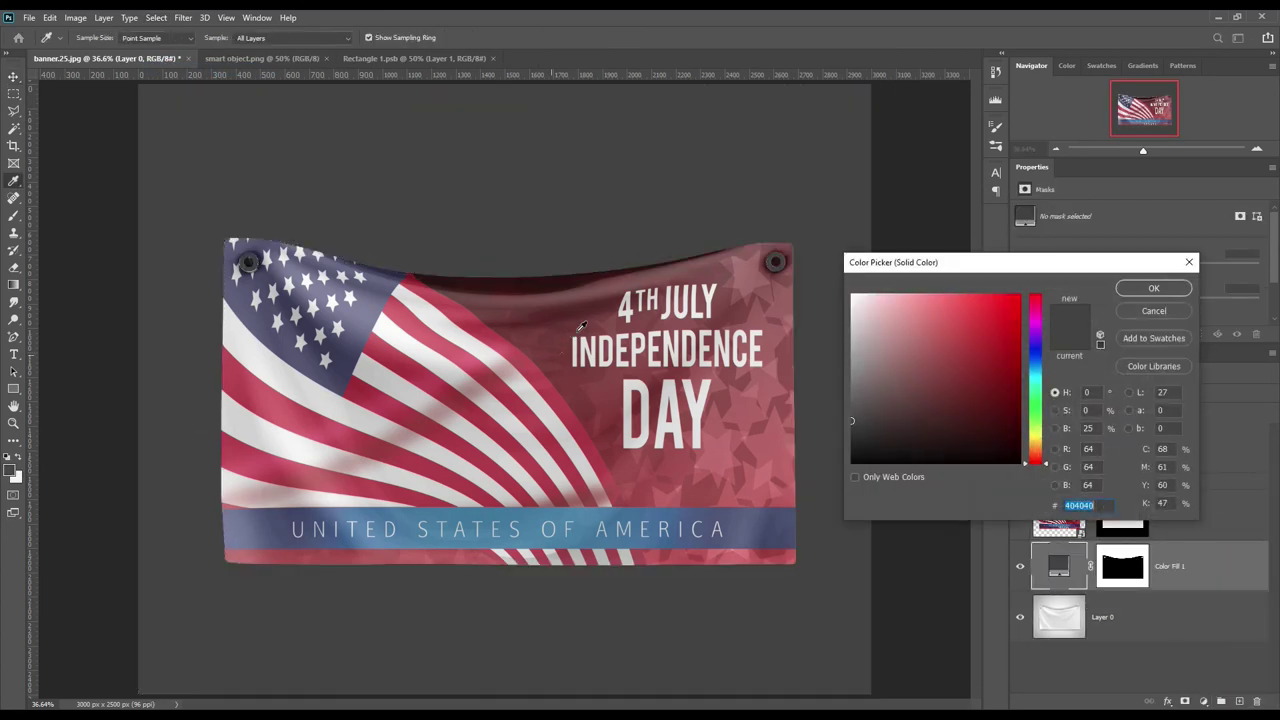
click(745, 275)
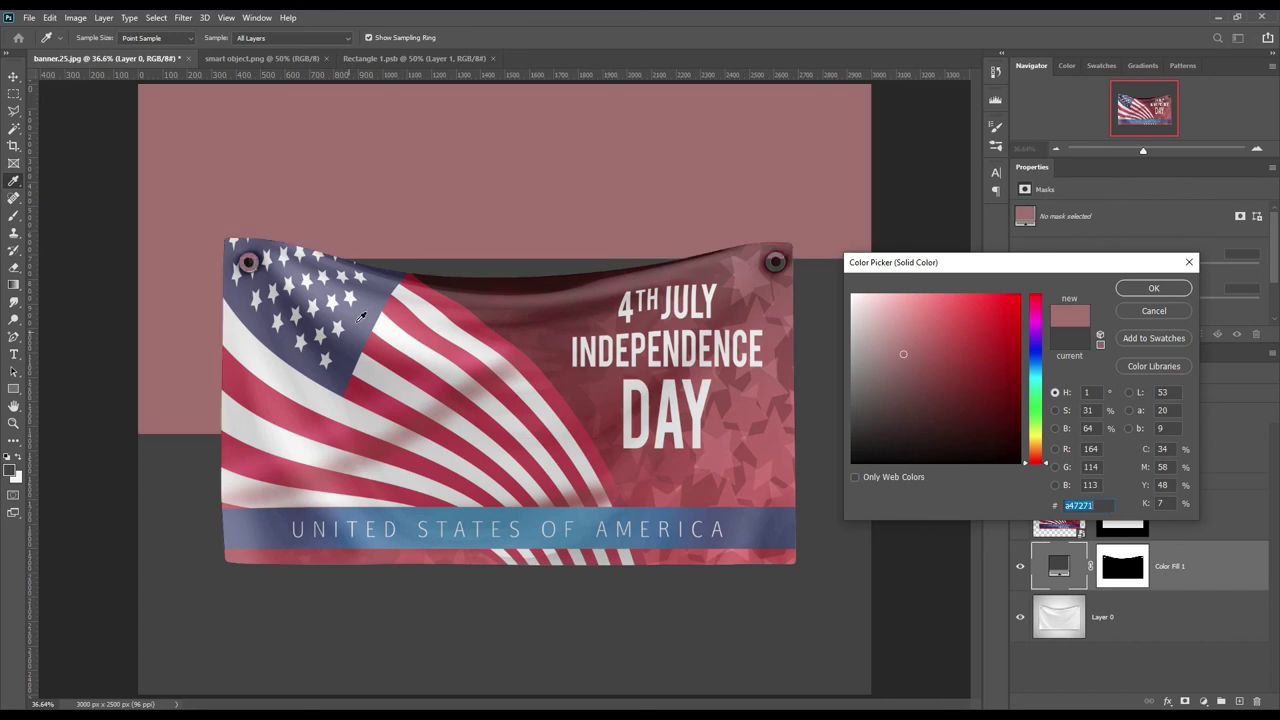
click(531, 510)
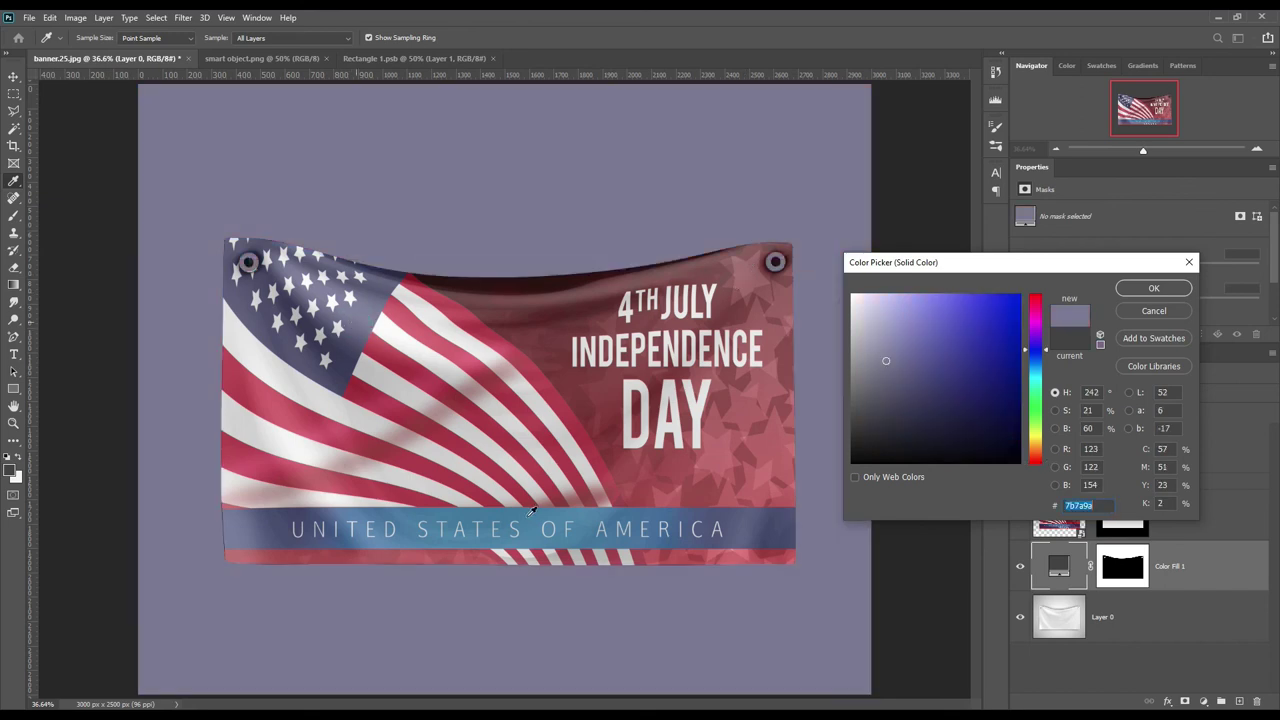
click(534, 507)
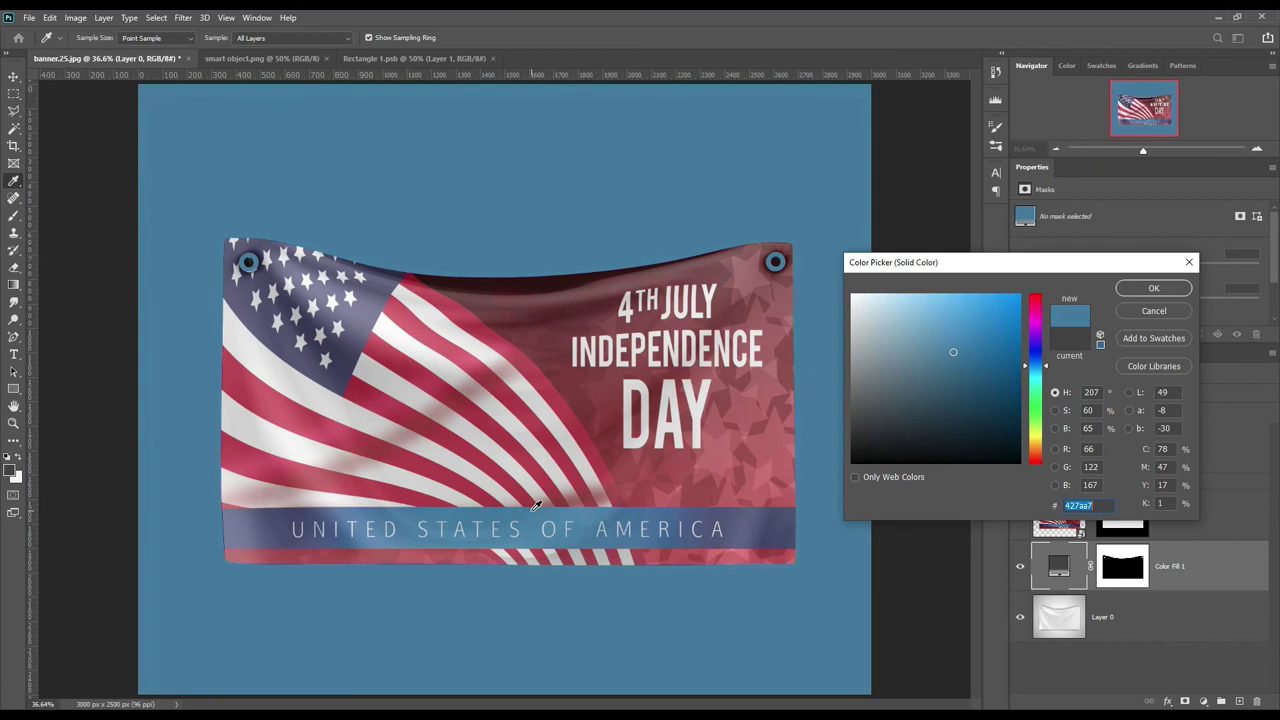
click(1148, 290)
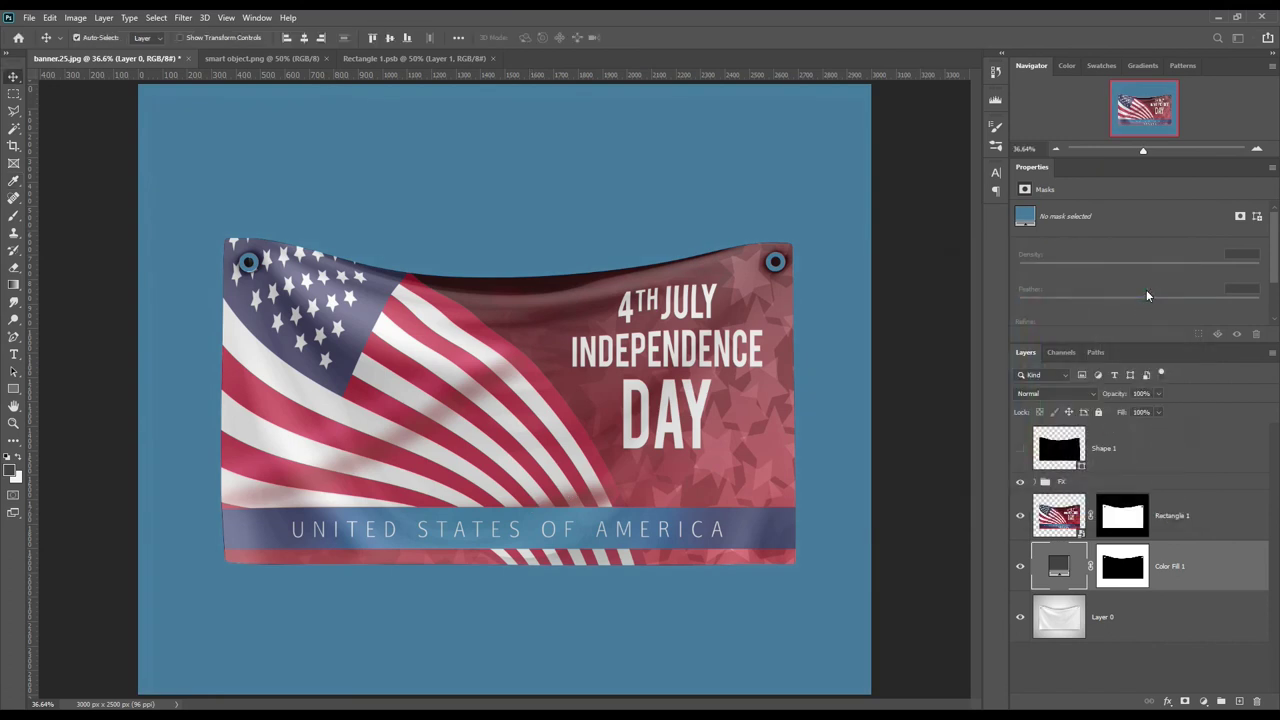
click(1062, 395)
Set Color Fill 1's blend mode to Linear Burn after trying Multiply
click(1036, 429)
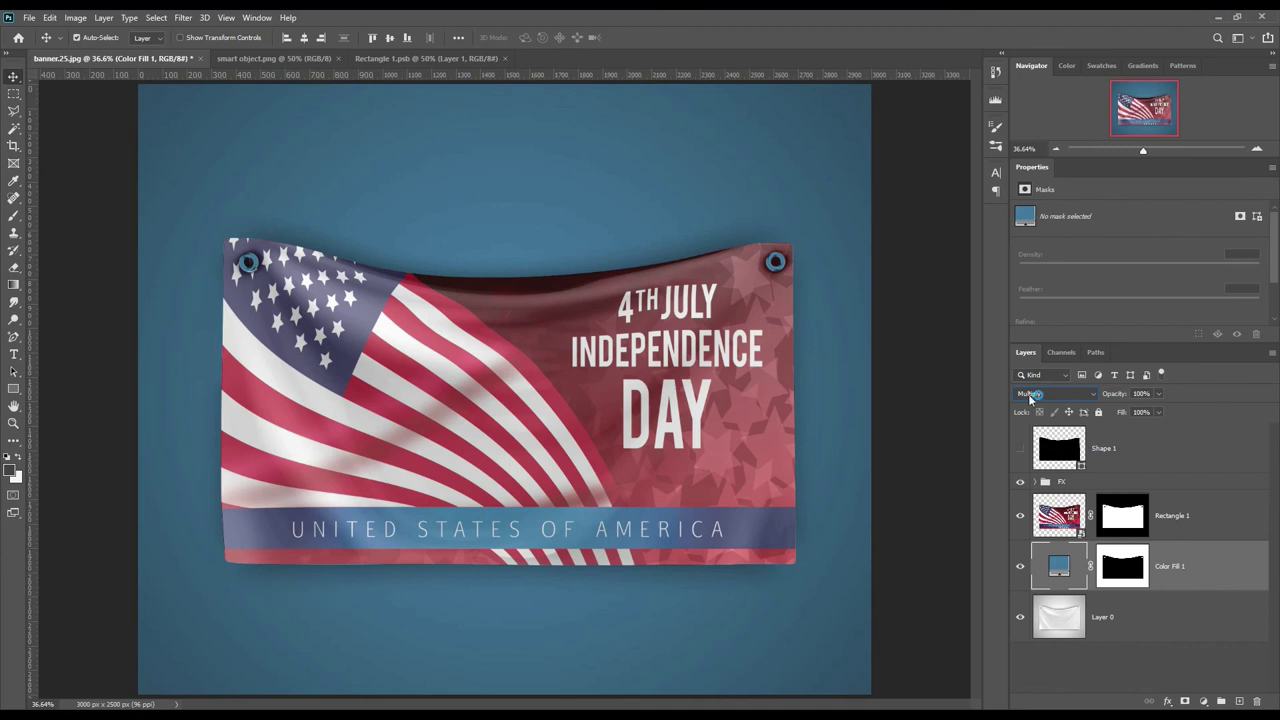
click(1036, 395)
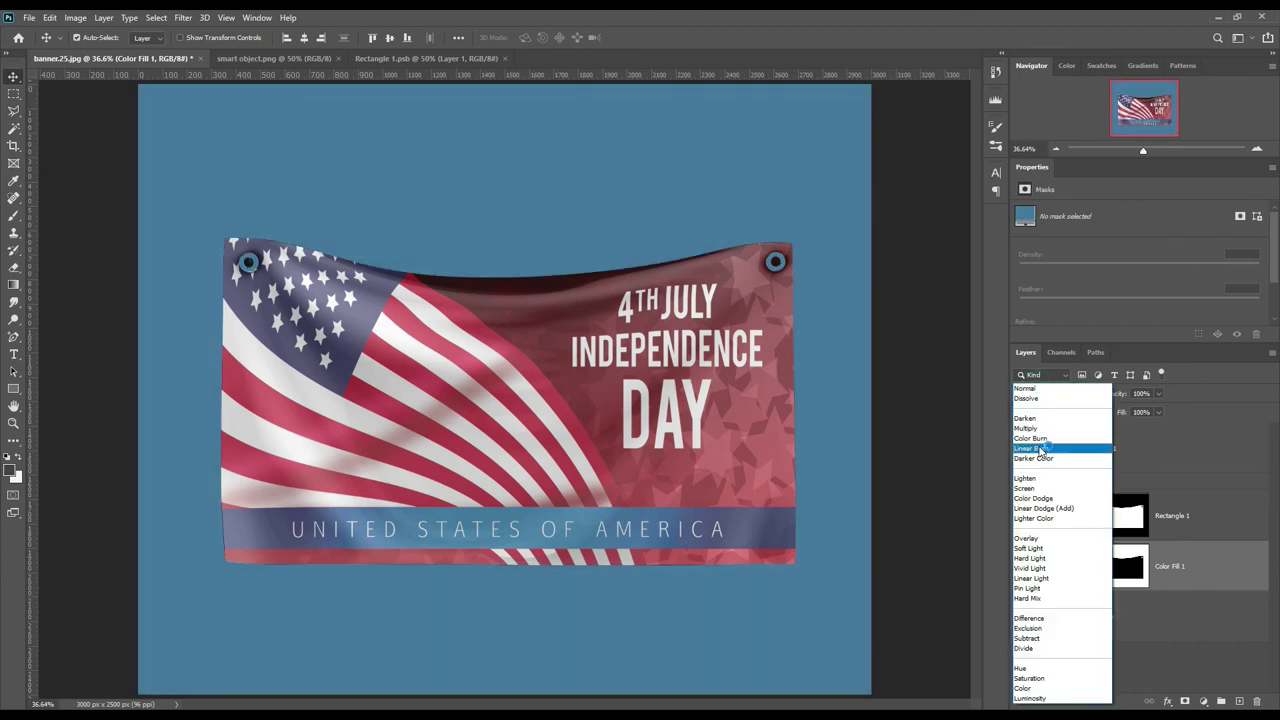
click(1040, 449)
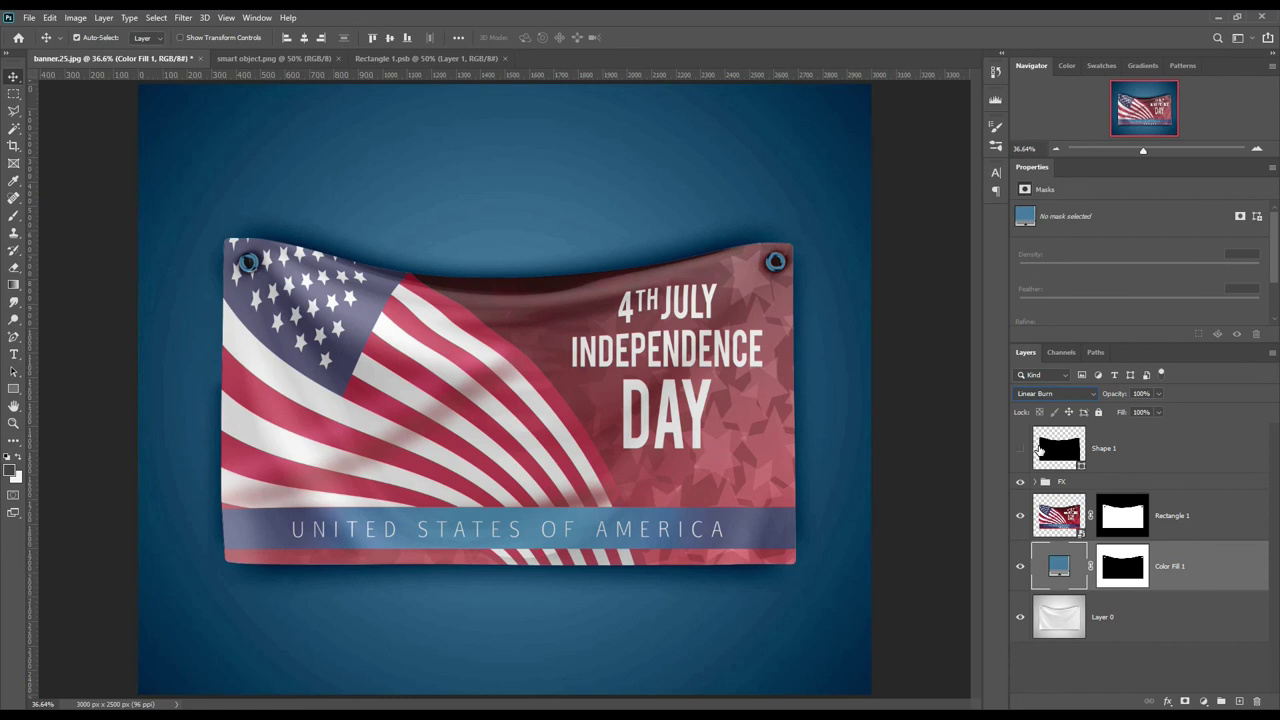
Change the fill colour to brighter blue 4e97d1 and toggle its visibility to compare
double_click(1059, 567)
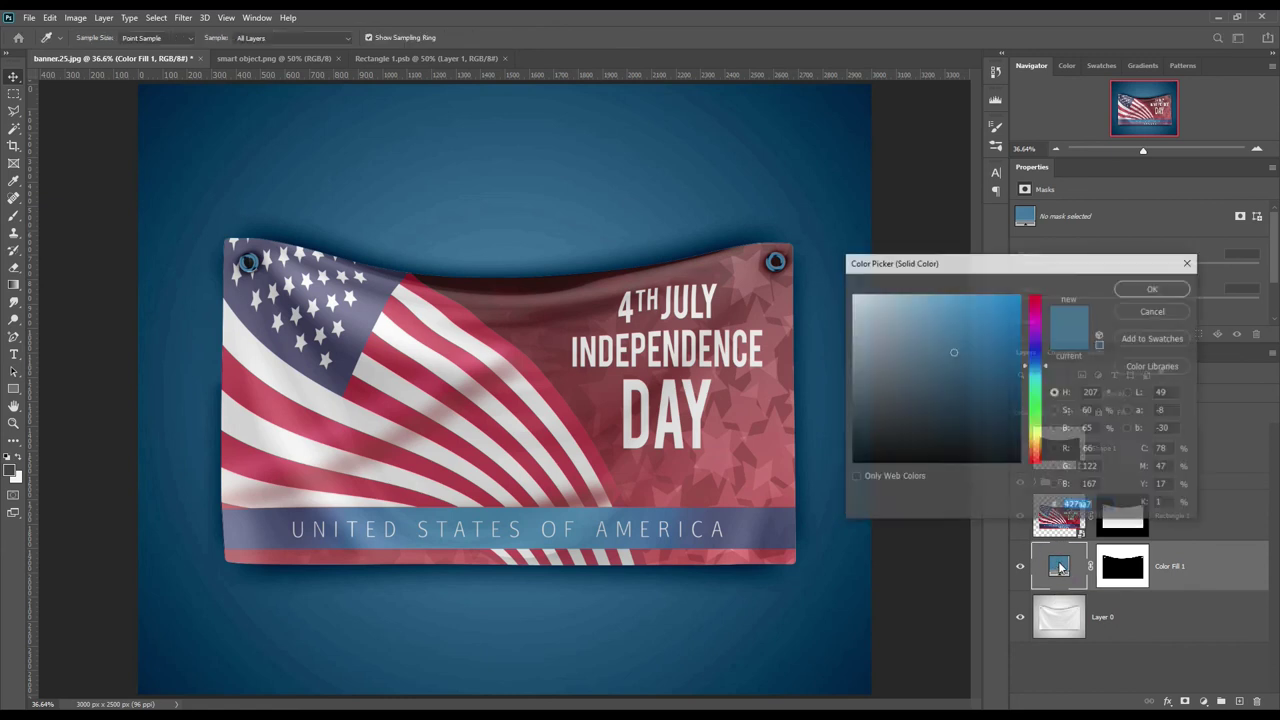
click(957, 324)
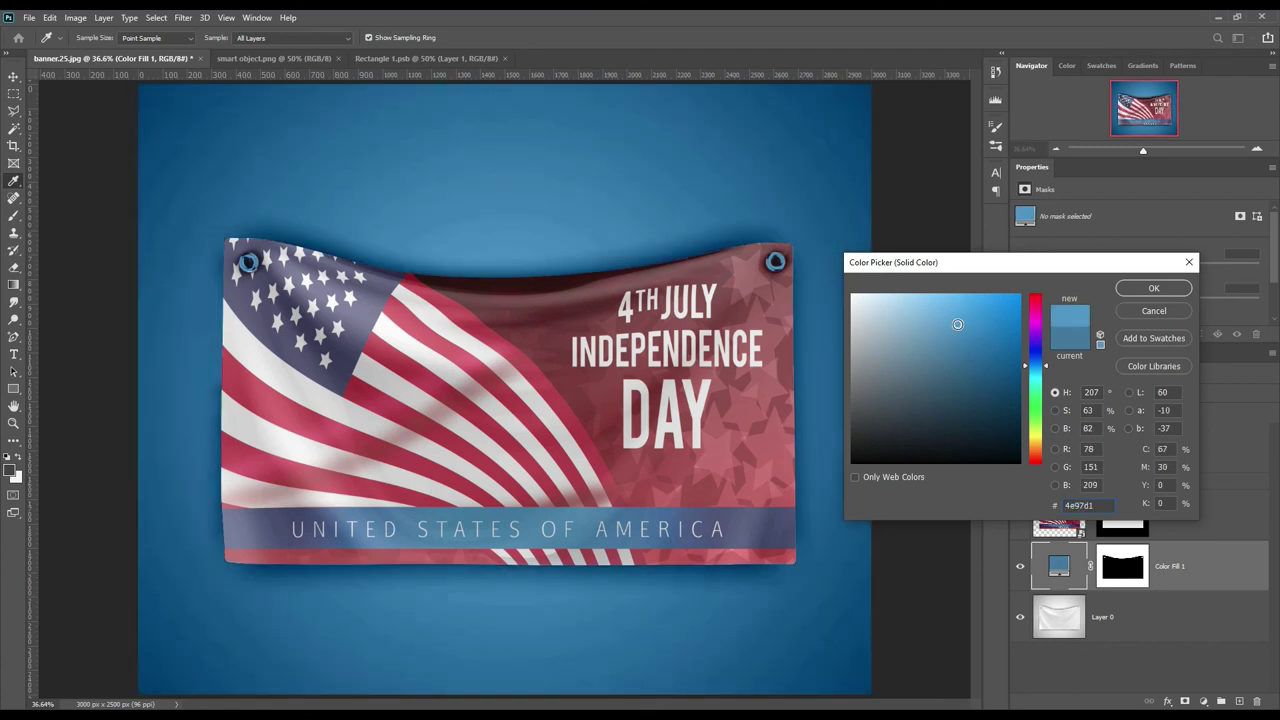
click(1138, 288)
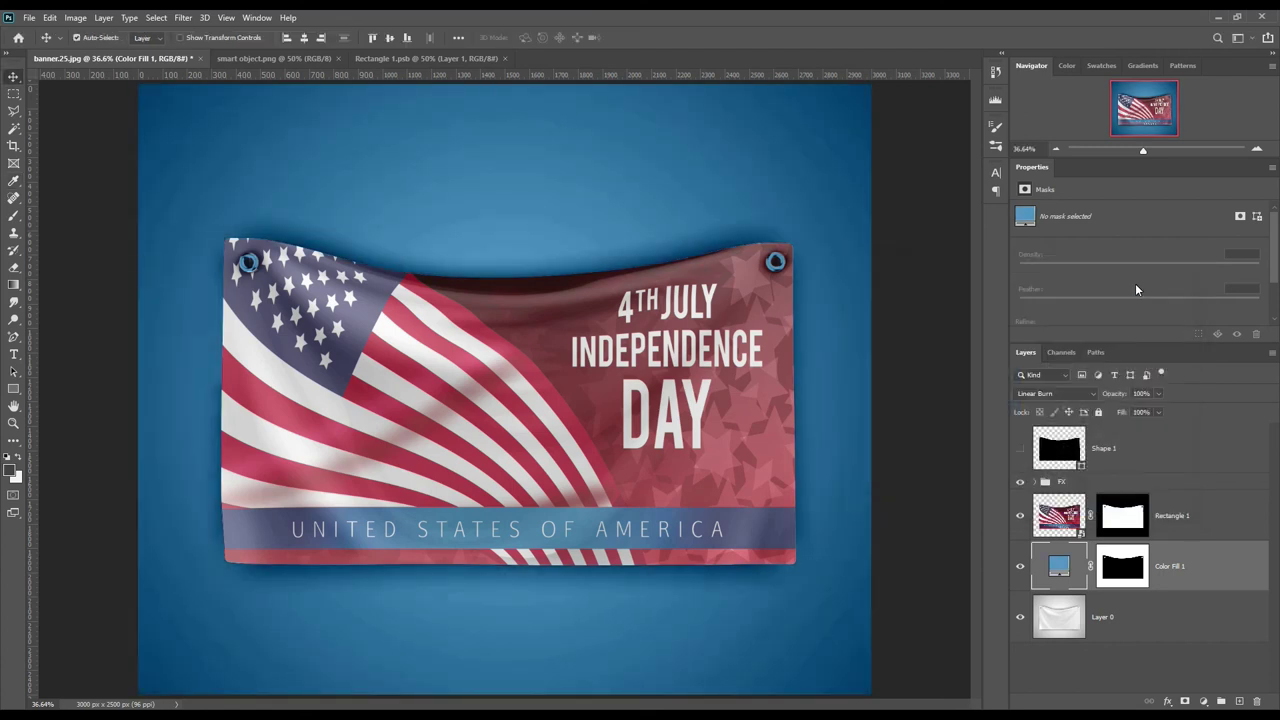
click(1019, 567)
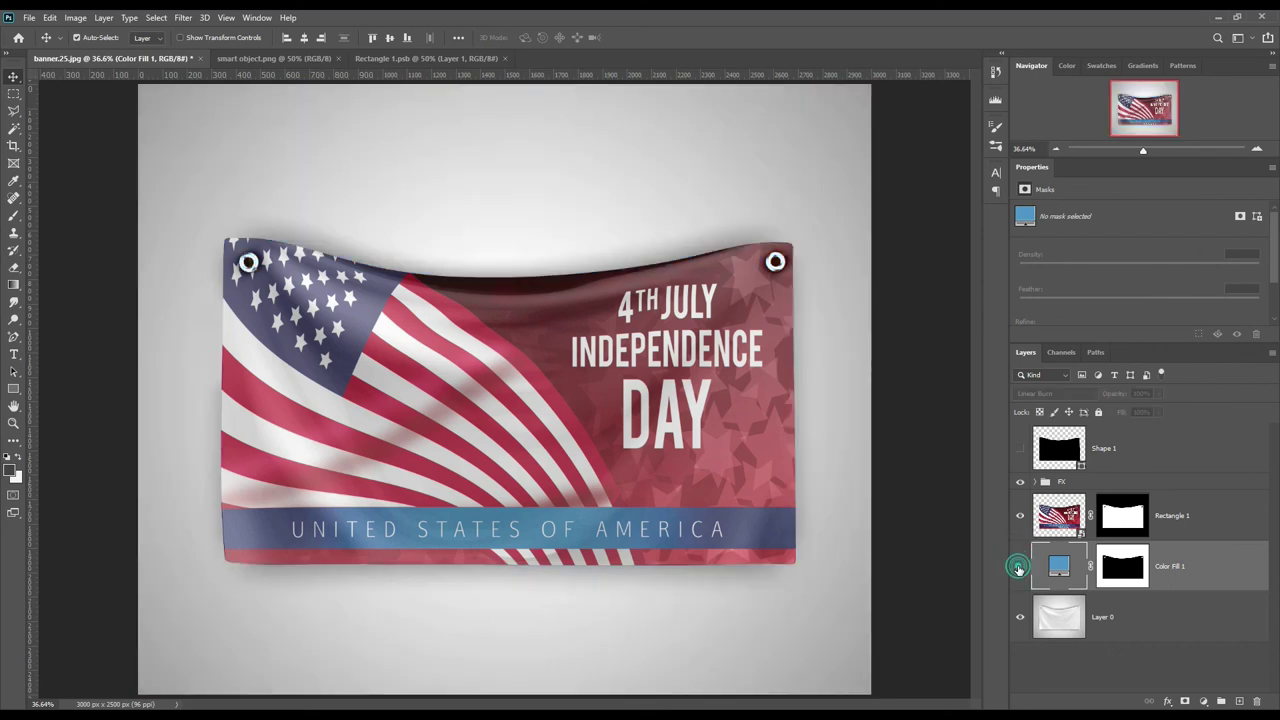
click(1019, 567)
click(1019, 567)
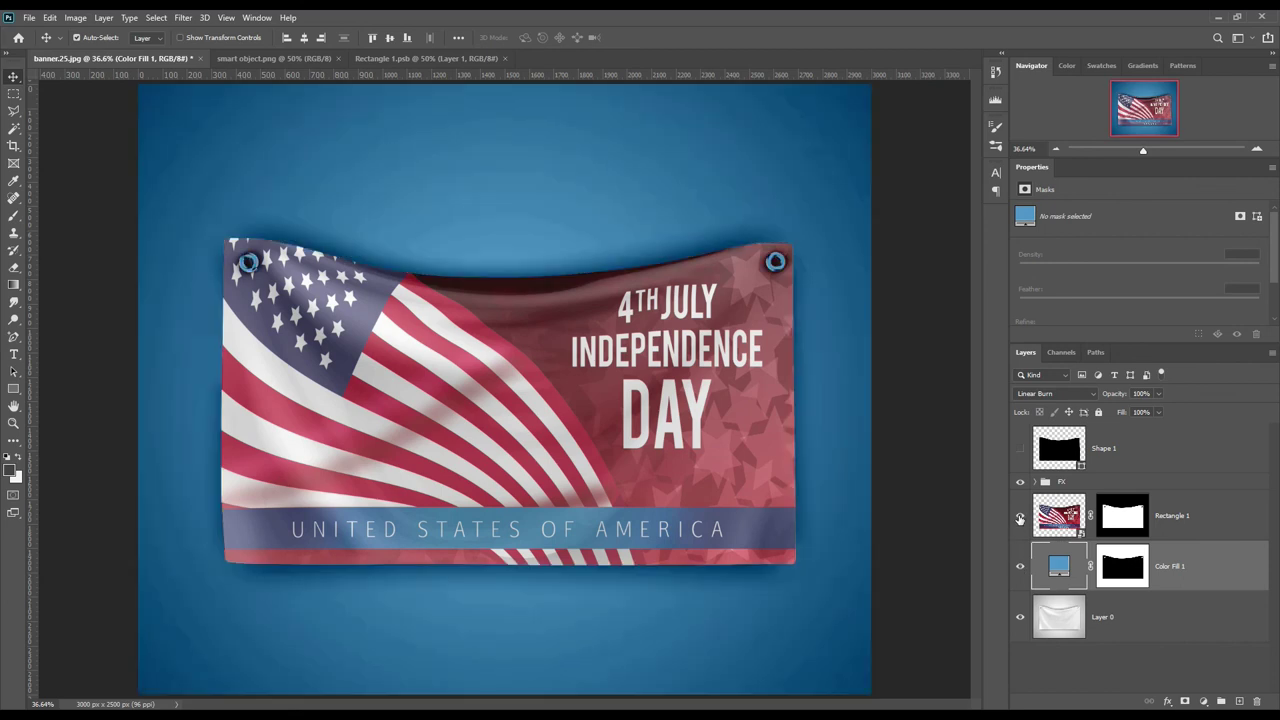
click(1019, 516)
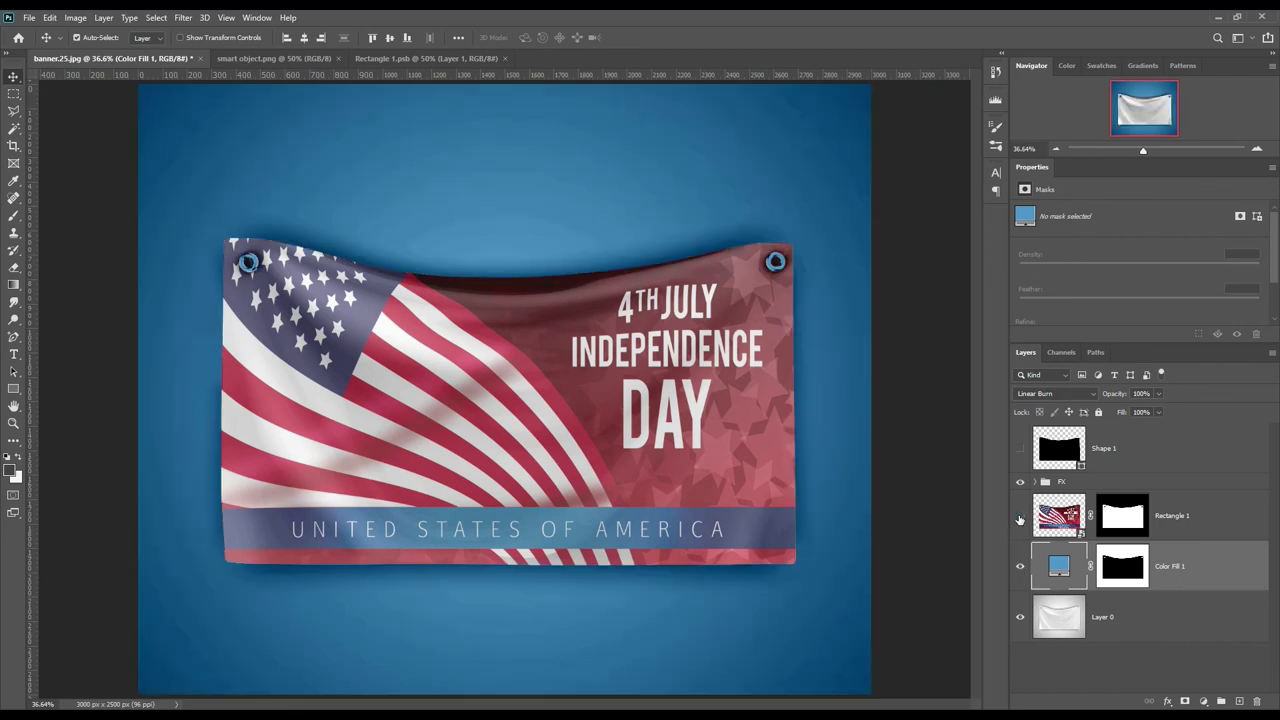
click(1019, 516)
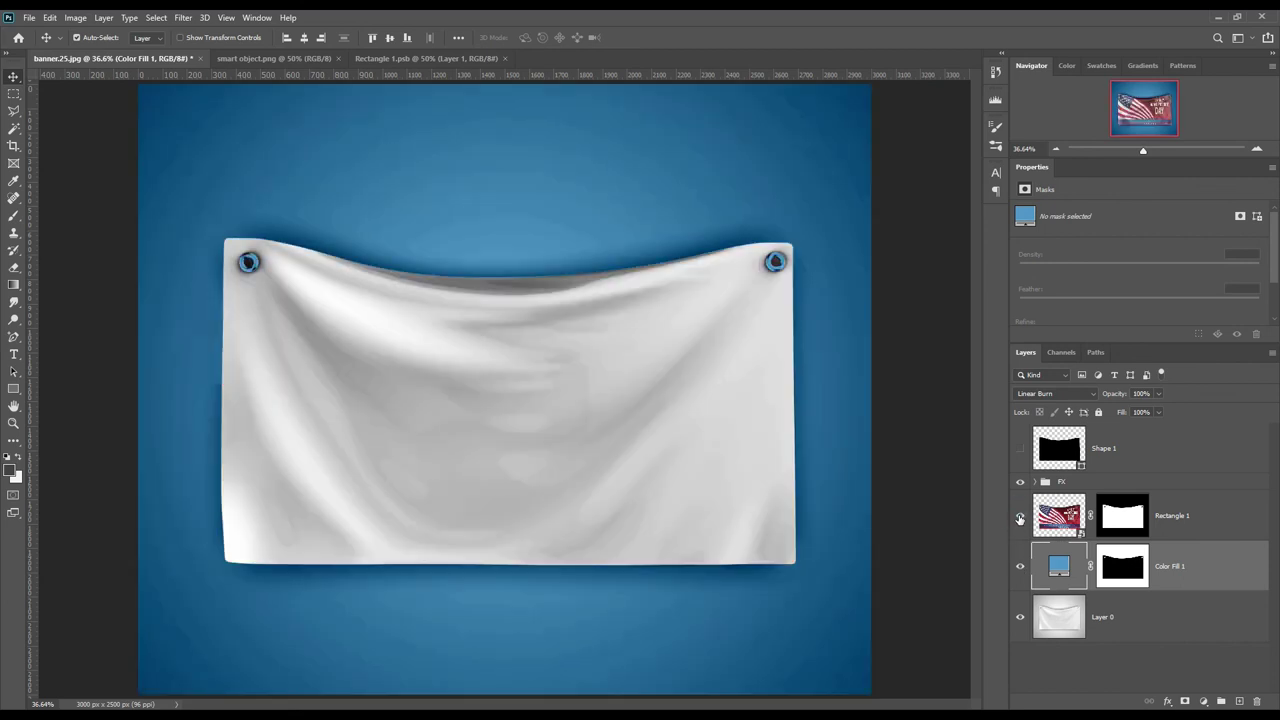